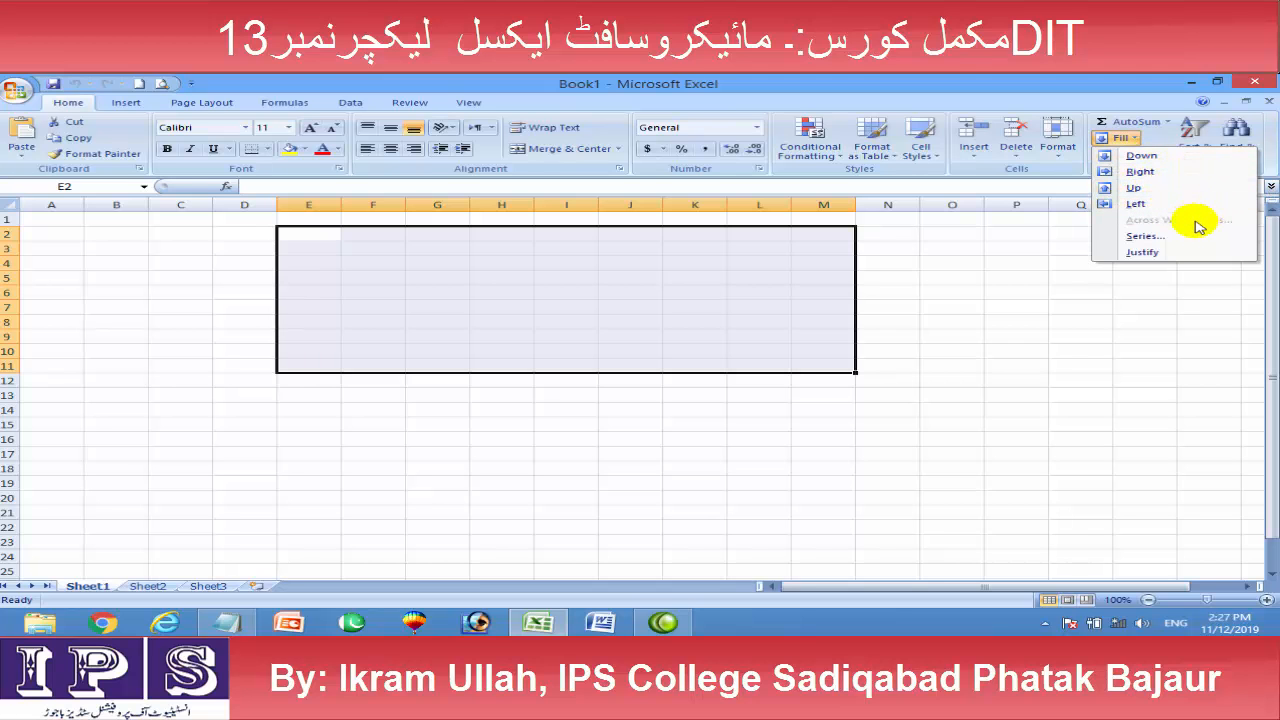
Close the blank workbook, open the auto sum workbook from the desktop and select the whole BILAL COMPUTER CENTER table on Sheet4
{"action": "left_click", "coordinate": [447, 456]}
{"action": "left_click", "coordinate": [249, 302]}
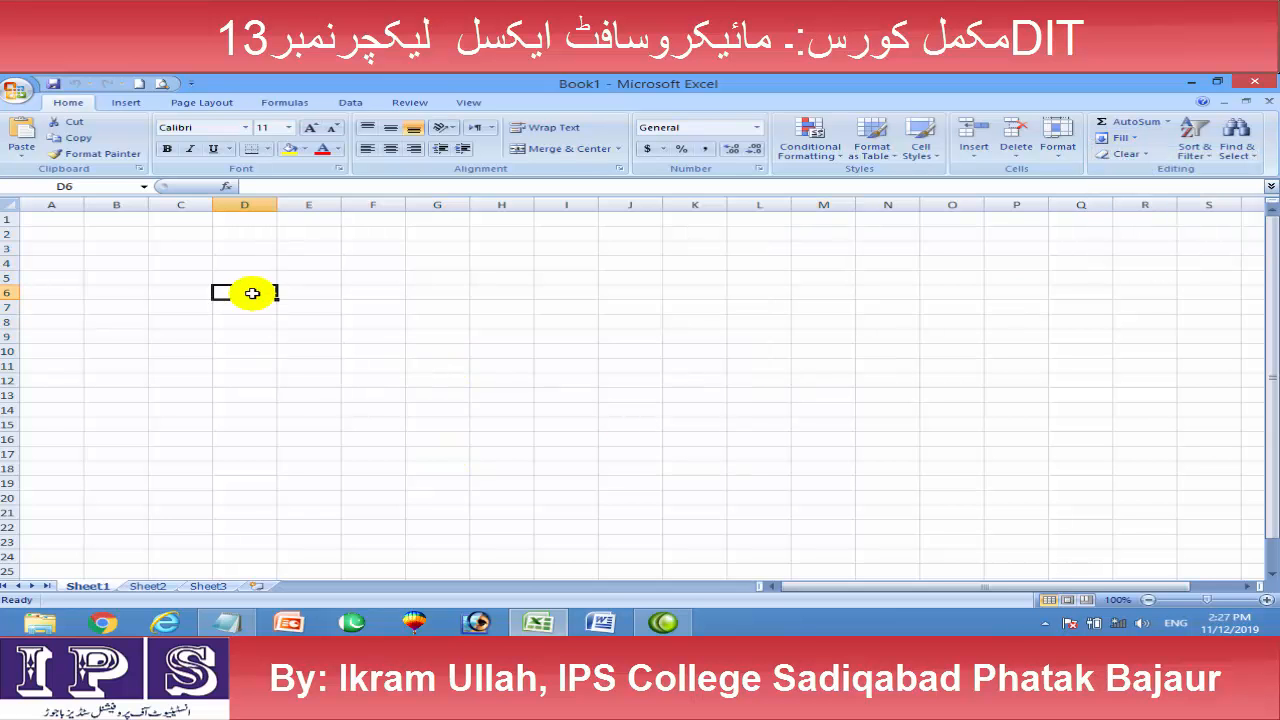
{"action": "left_click", "coordinate": [1254, 82]}
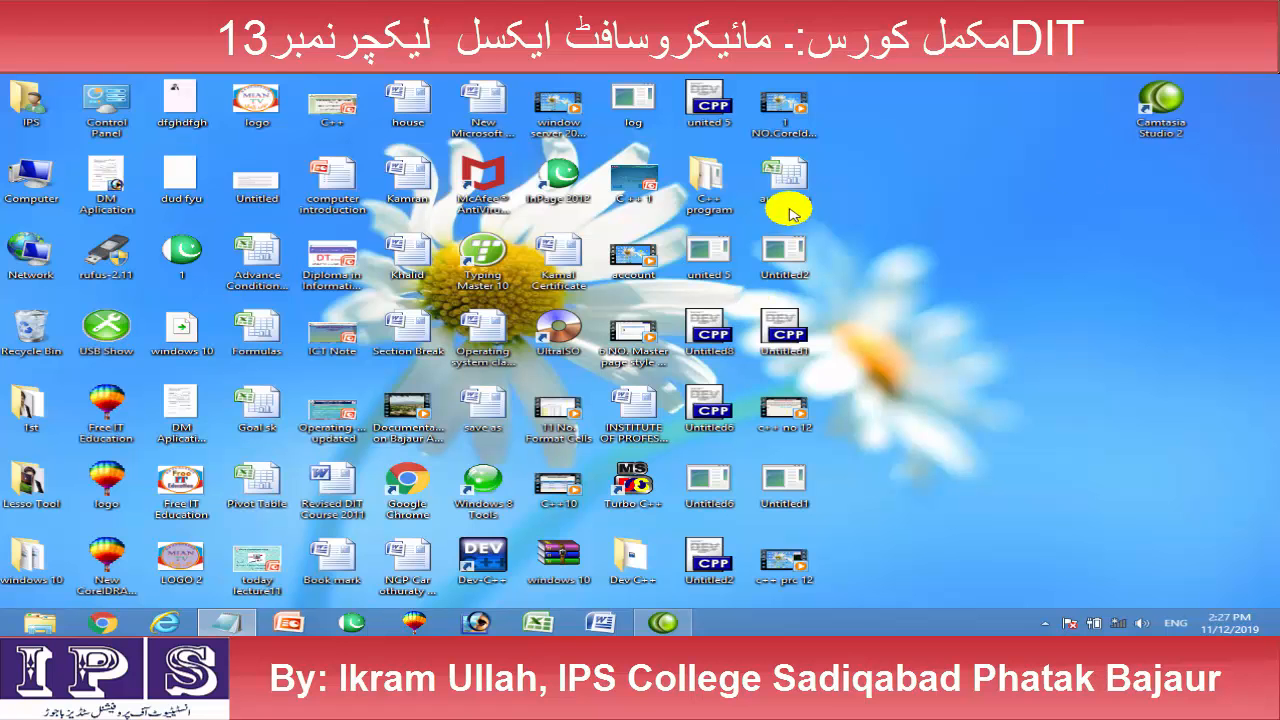
{"action": "double_click", "coordinate": [797, 179]}
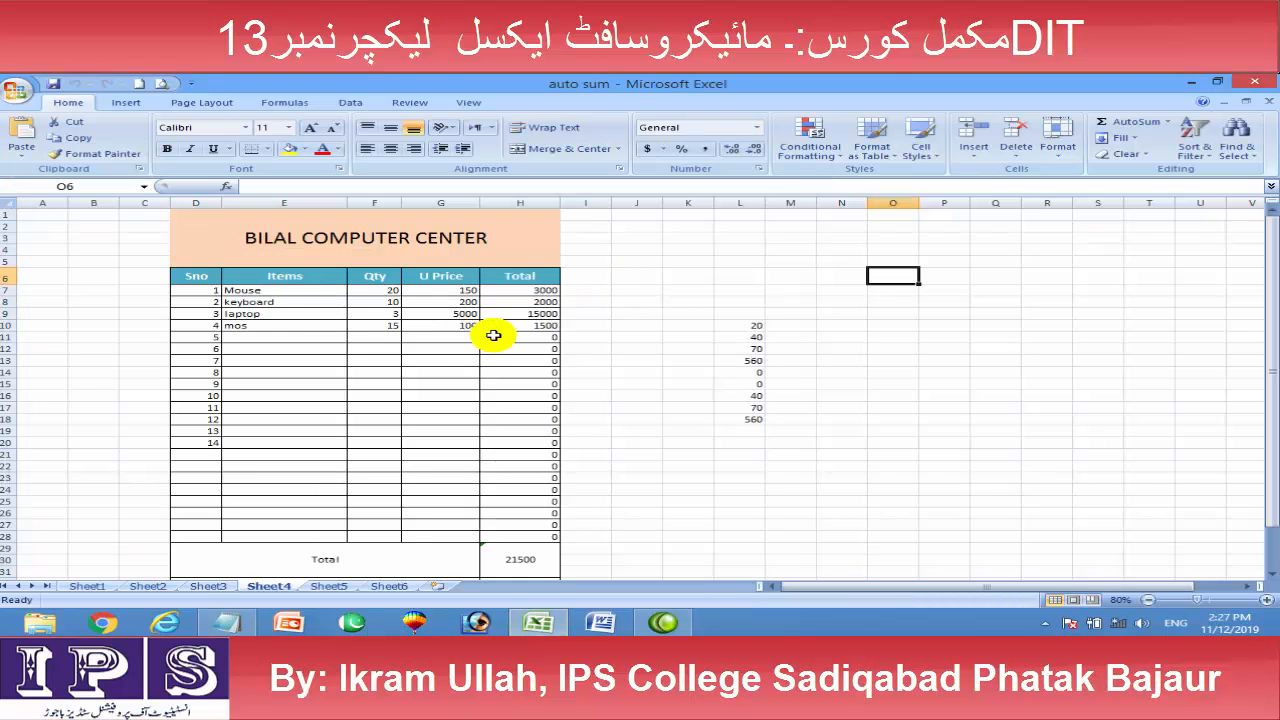
{"action": "left_click", "coordinate": [587, 396]}
{"action": "left_click_drag", "start_coordinate": [194, 234], "coordinate": [509, 557]}
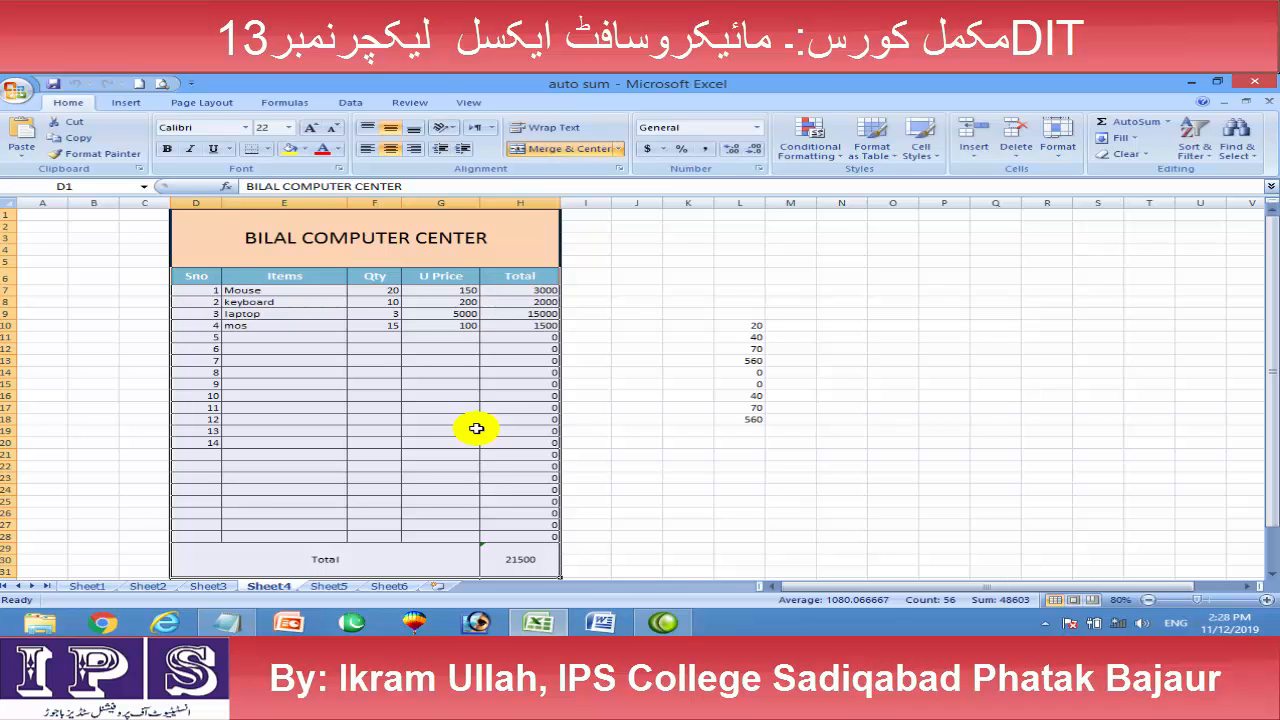
Try to enter text in cell E7 of Sheet3
{"action": "left_click", "coordinate": [208, 586]}
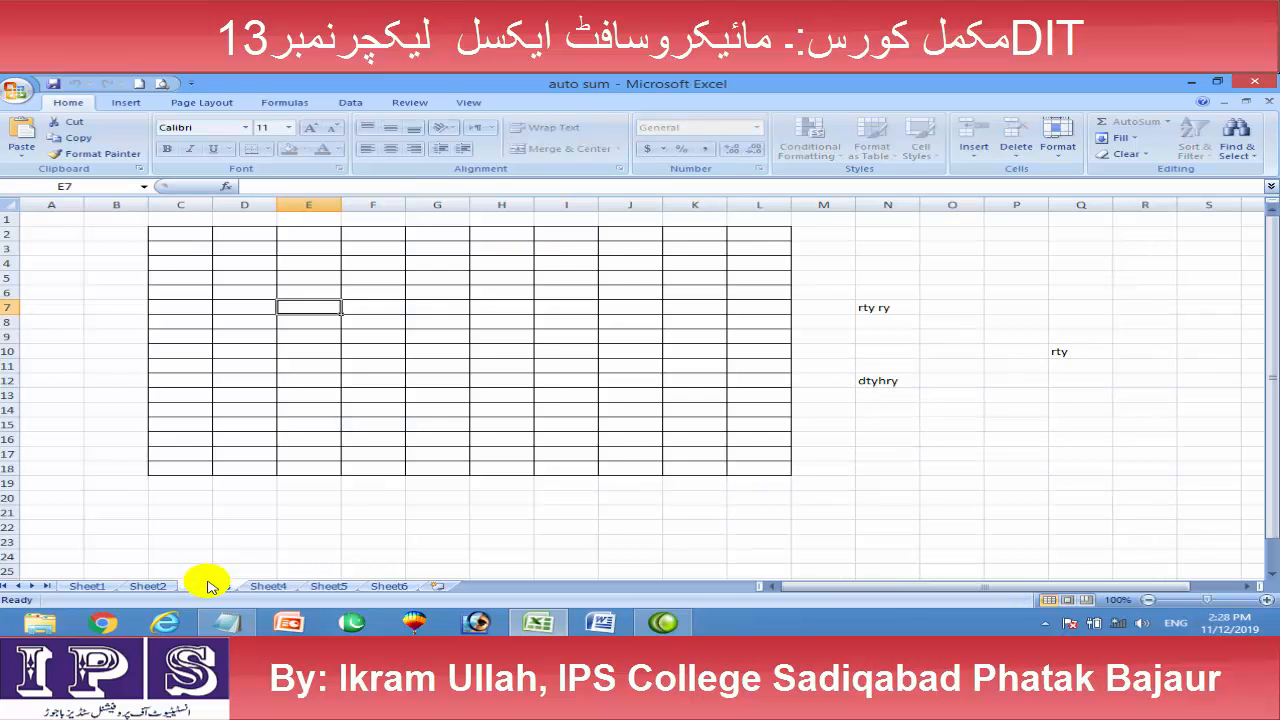
{"action": "key", "text": "r"}
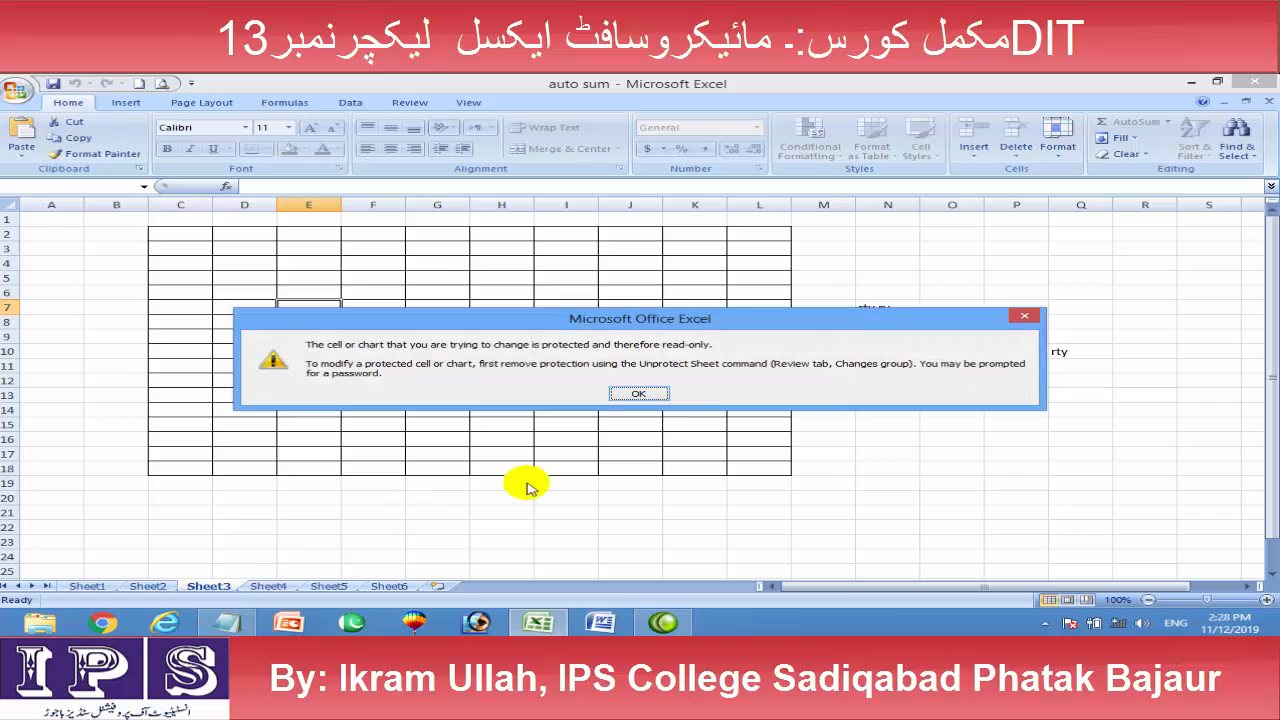
{"action": "left_click", "coordinate": [646, 392]}
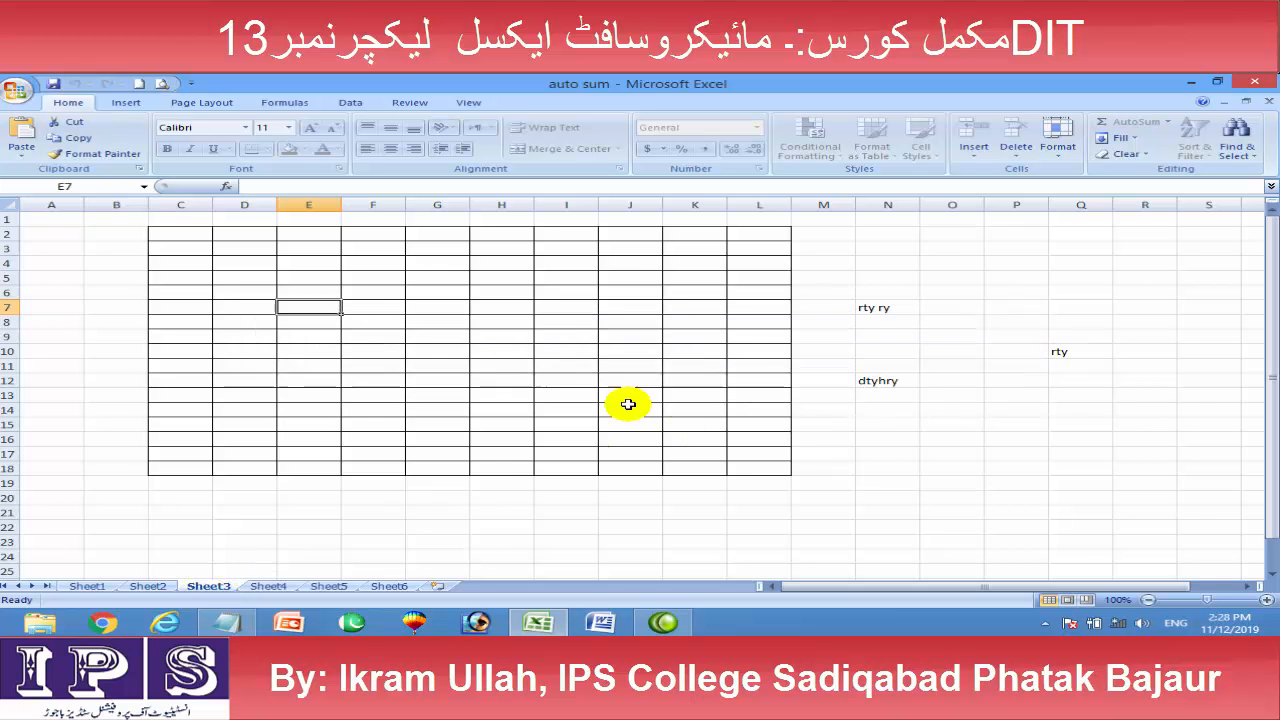
Delete Sheet3 and Sheet2 from the workbook, including their data
{"action": "right_click", "coordinate": [214, 586]}
{"action": "left_click", "coordinate": [294, 443]}
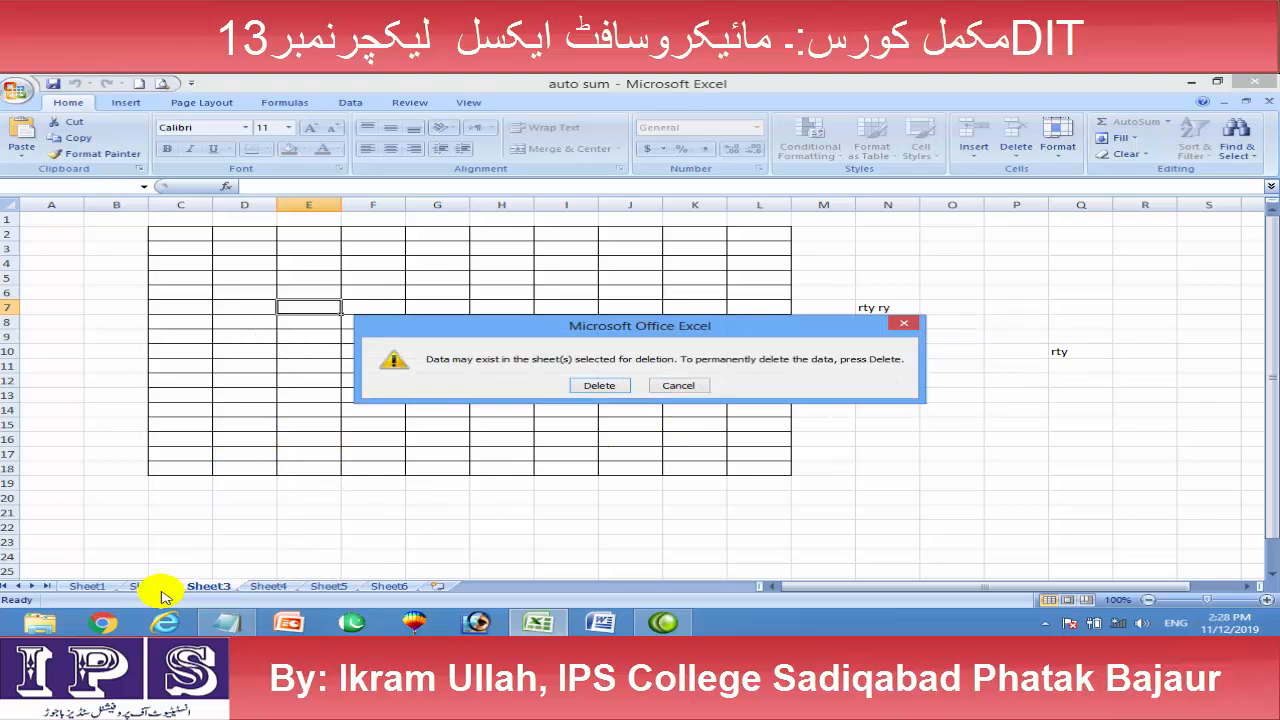
{"action": "left_click", "coordinate": [603, 386]}
{"action": "left_click", "coordinate": [160, 587]}
{"action": "right_click", "coordinate": [162, 587]}
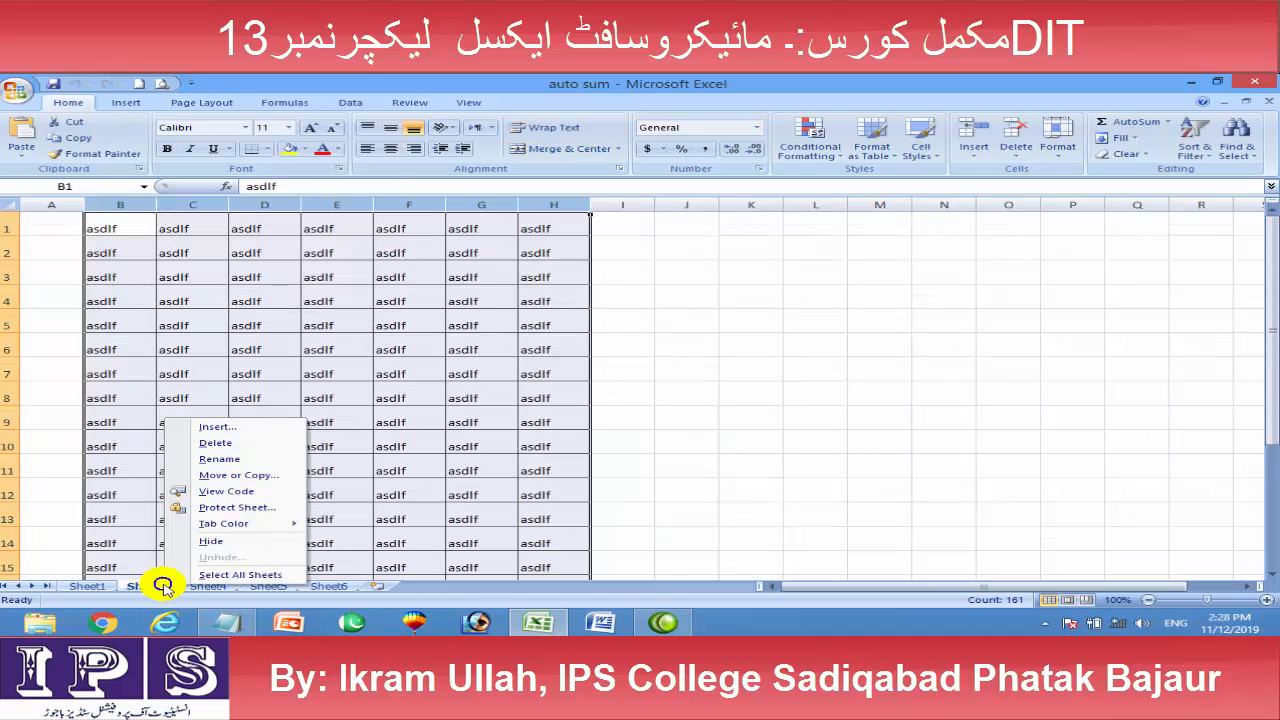
{"action": "left_click", "coordinate": [217, 442]}
{"action": "left_click", "coordinate": [598, 386]}
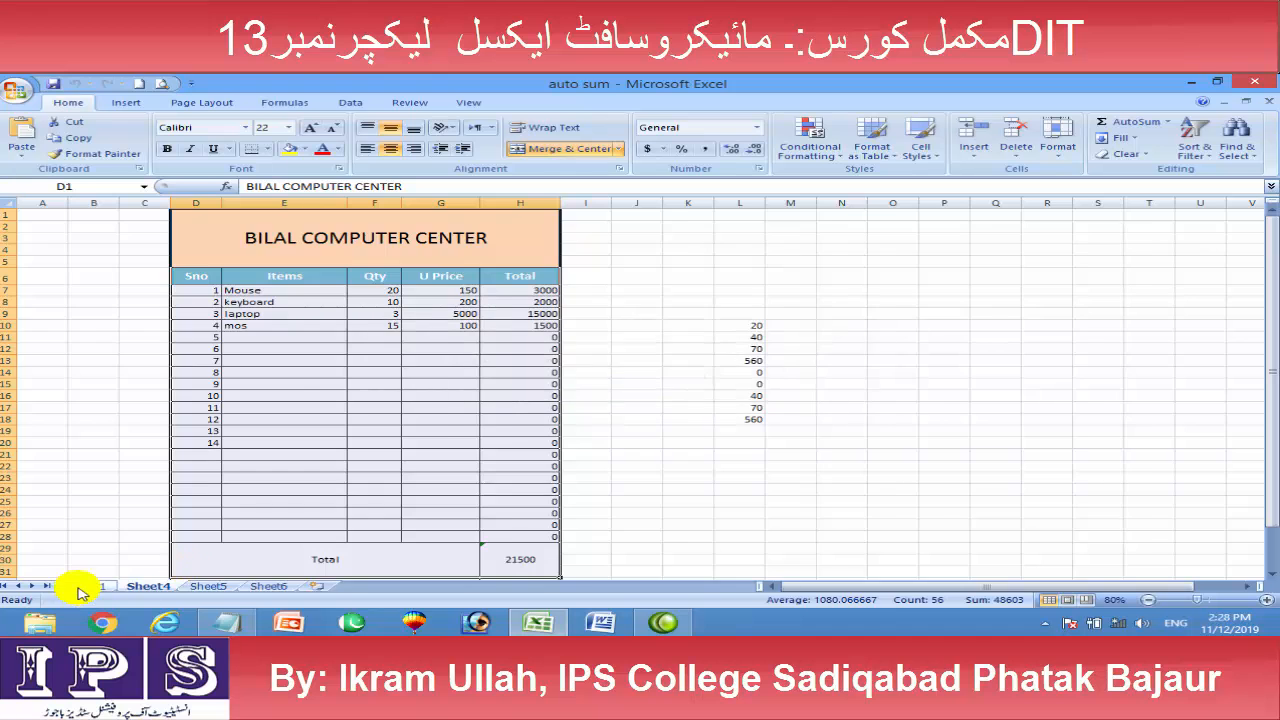
Delete Sheet1 and Sheet5 from the workbook, including their data
{"action": "left_click", "coordinate": [88, 586]}
{"action": "right_click", "coordinate": [103, 585]}
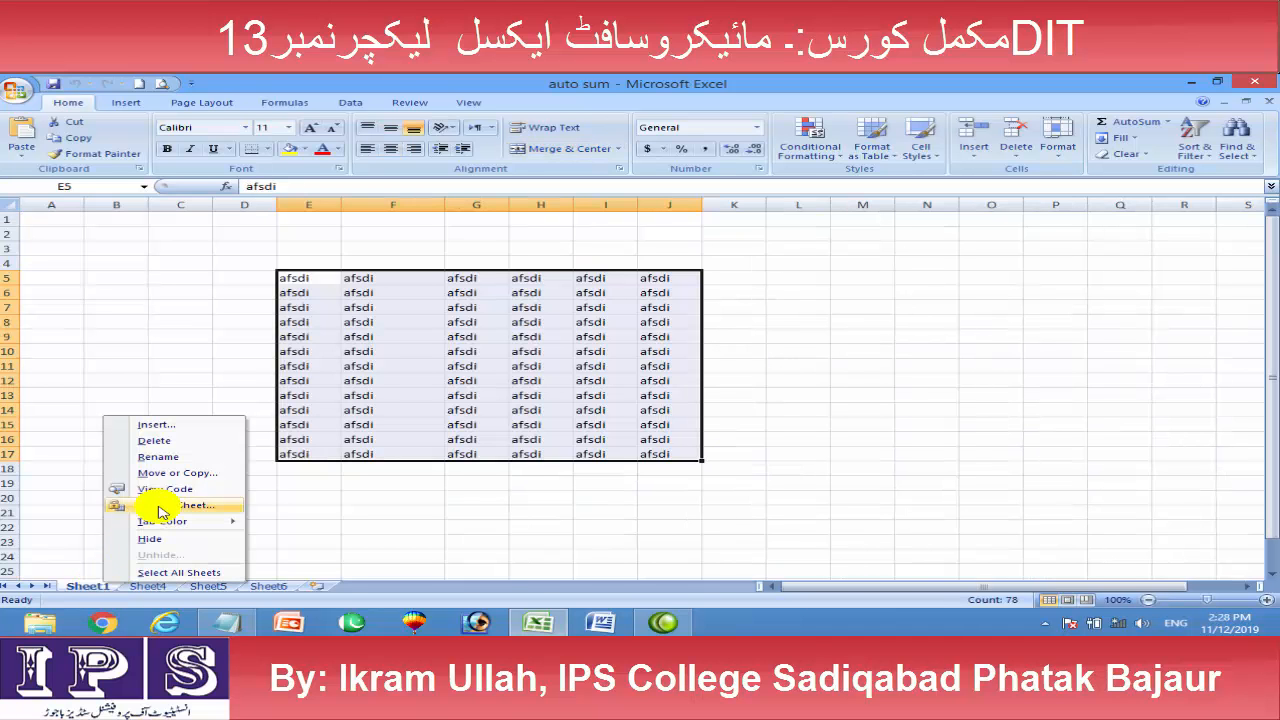
{"action": "left_click", "coordinate": [177, 443]}
{"action": "left_click", "coordinate": [599, 386]}
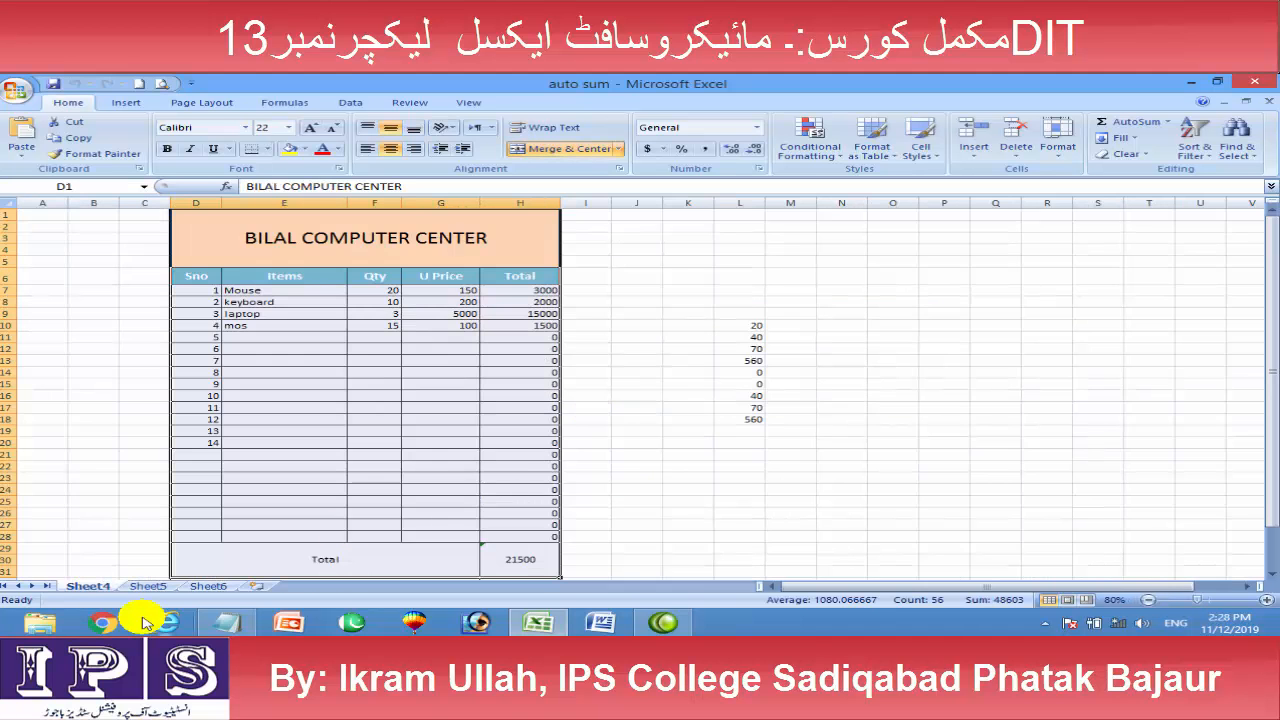
{"action": "left_click", "coordinate": [145, 586]}
{"action": "right_click", "coordinate": [168, 586]}
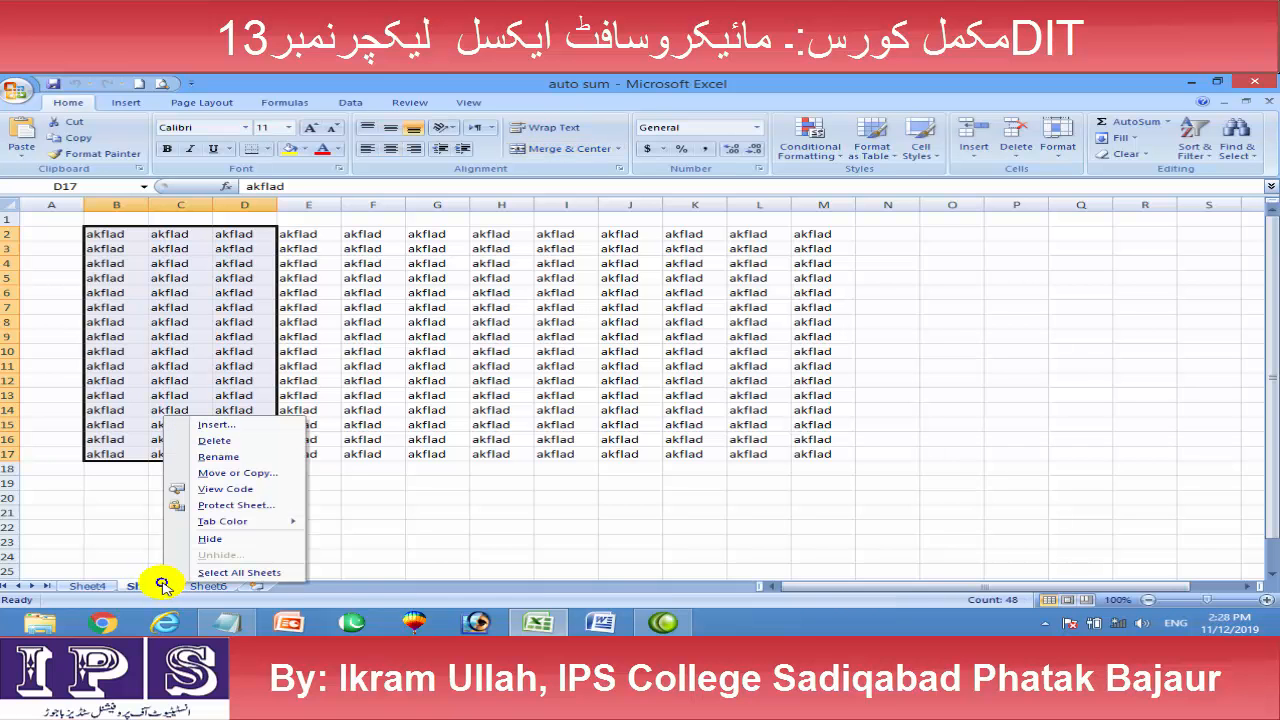
{"action": "left_click", "coordinate": [237, 441]}
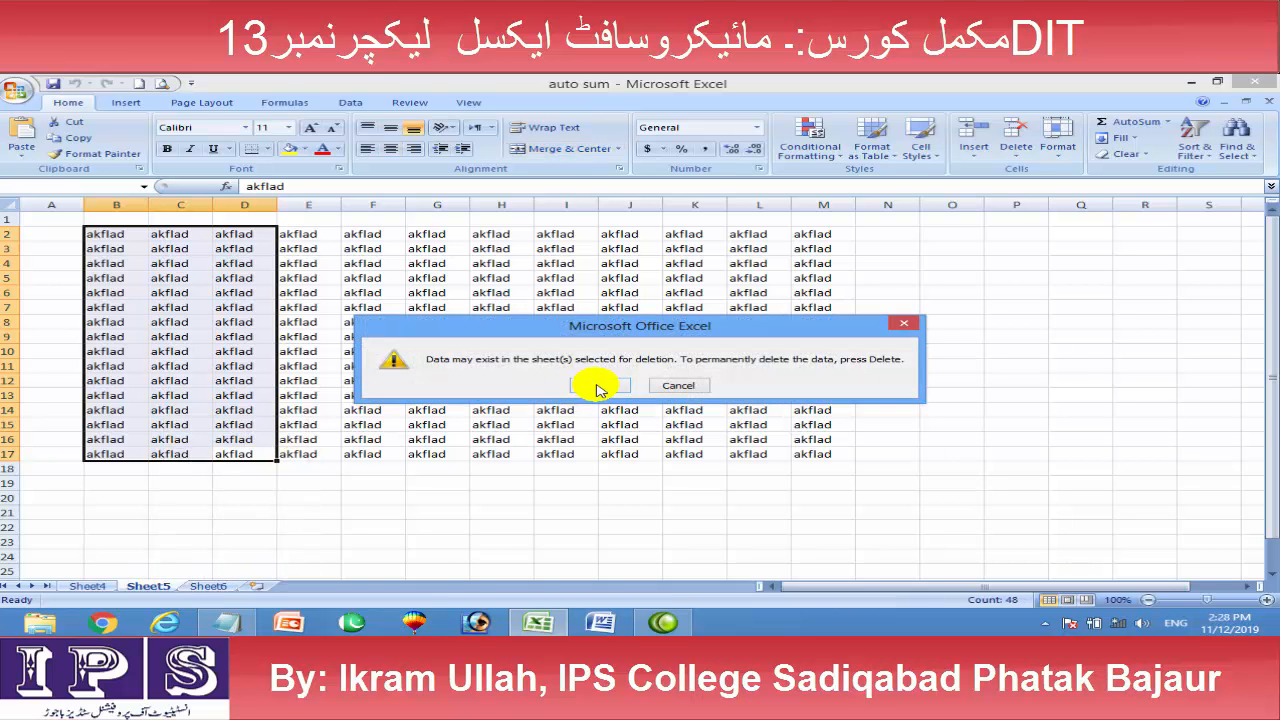
{"action": "left_click", "coordinate": [593, 382]}
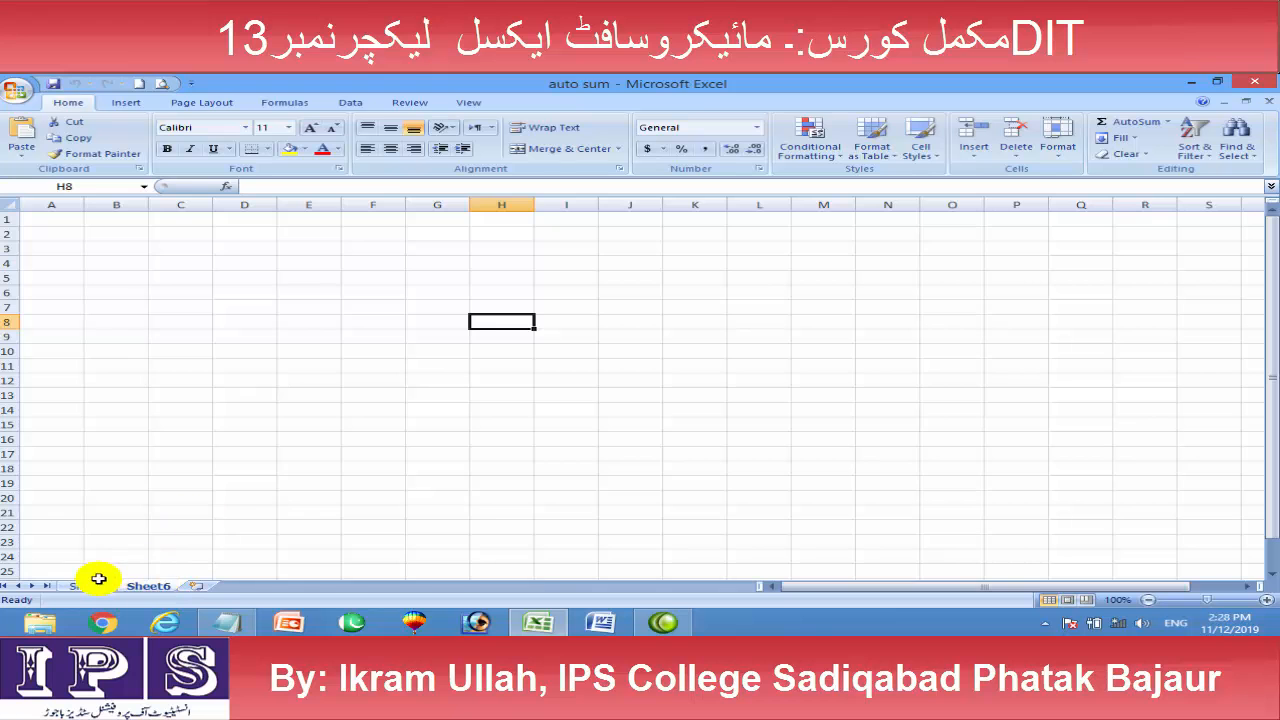
Add two new blank worksheets after Sheet6
{"action": "left_click", "coordinate": [88, 586]}
{"action": "left_click", "coordinate": [205, 587]}
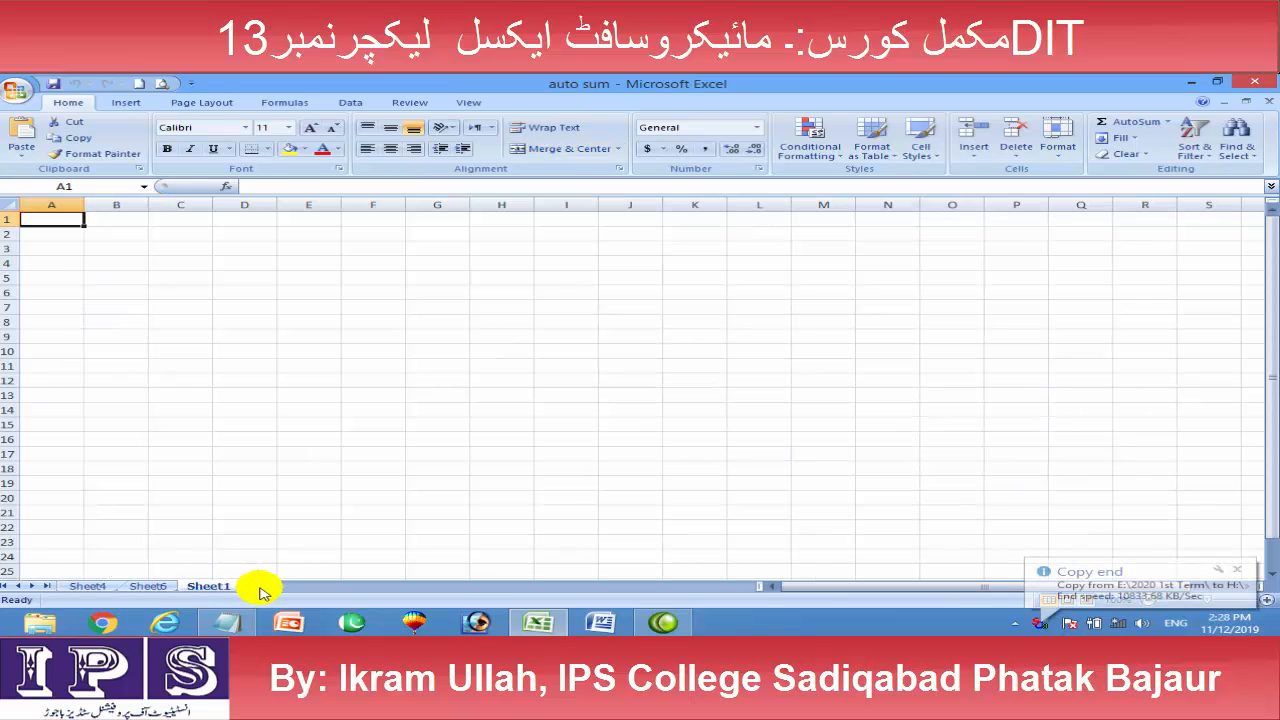
{"action": "left_click", "coordinate": [262, 587]}
Select the whole BILAL COMPUTER CENTER table on Sheet4 and group that sheet with the other worksheets
{"action": "left_click", "coordinate": [86, 587]}
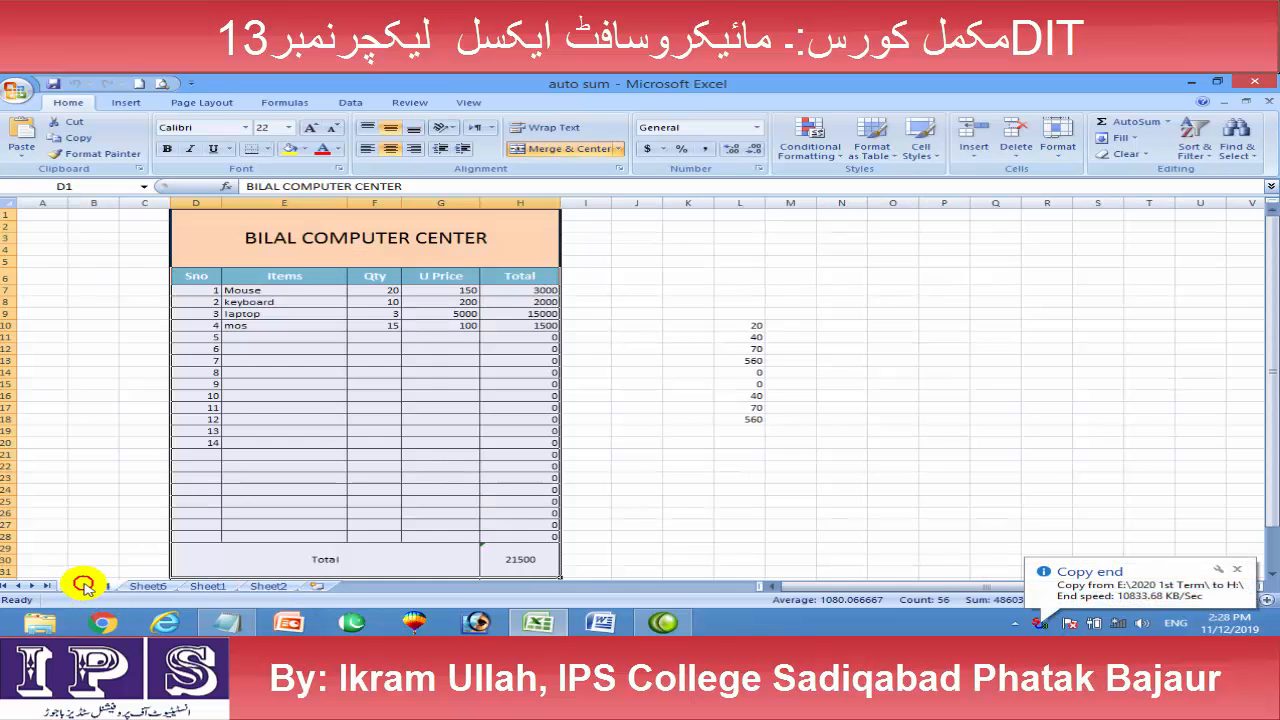
{"action": "left_click_drag", "start_coordinate": [189, 231], "coordinate": [470, 555]}
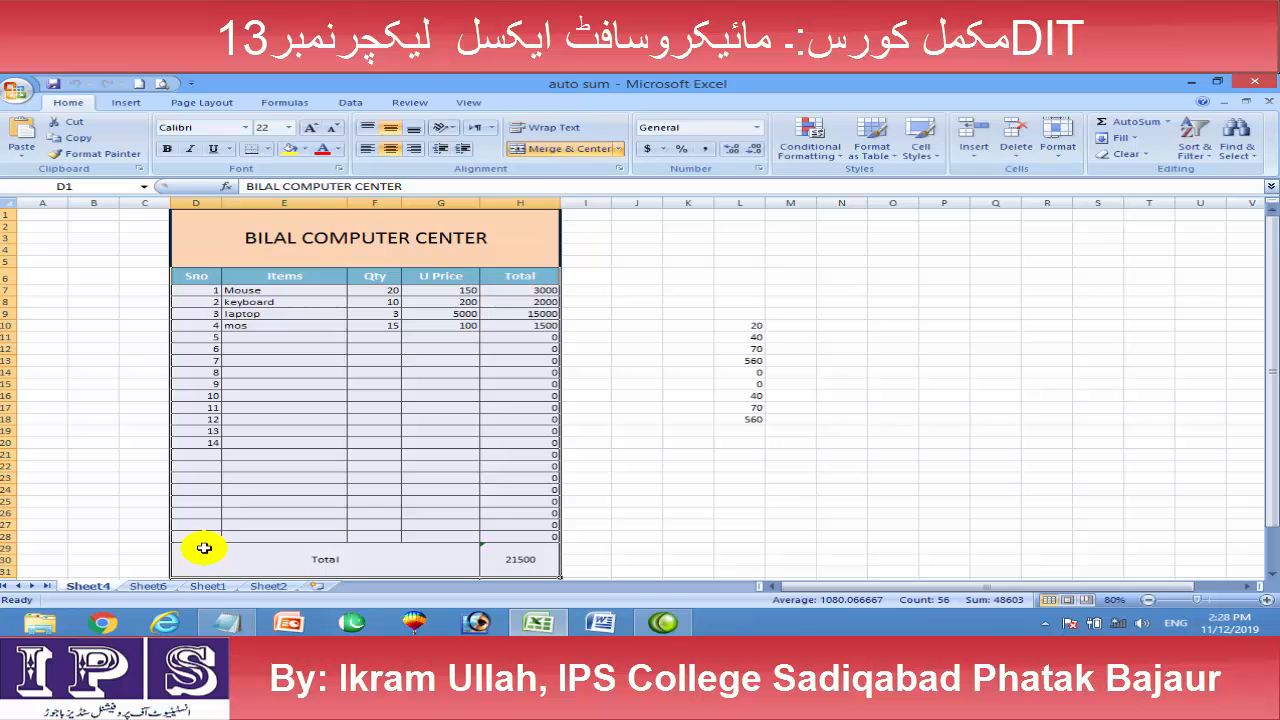
{"action": "left_click", "coordinate": [128, 585], "text": "ctrl"}
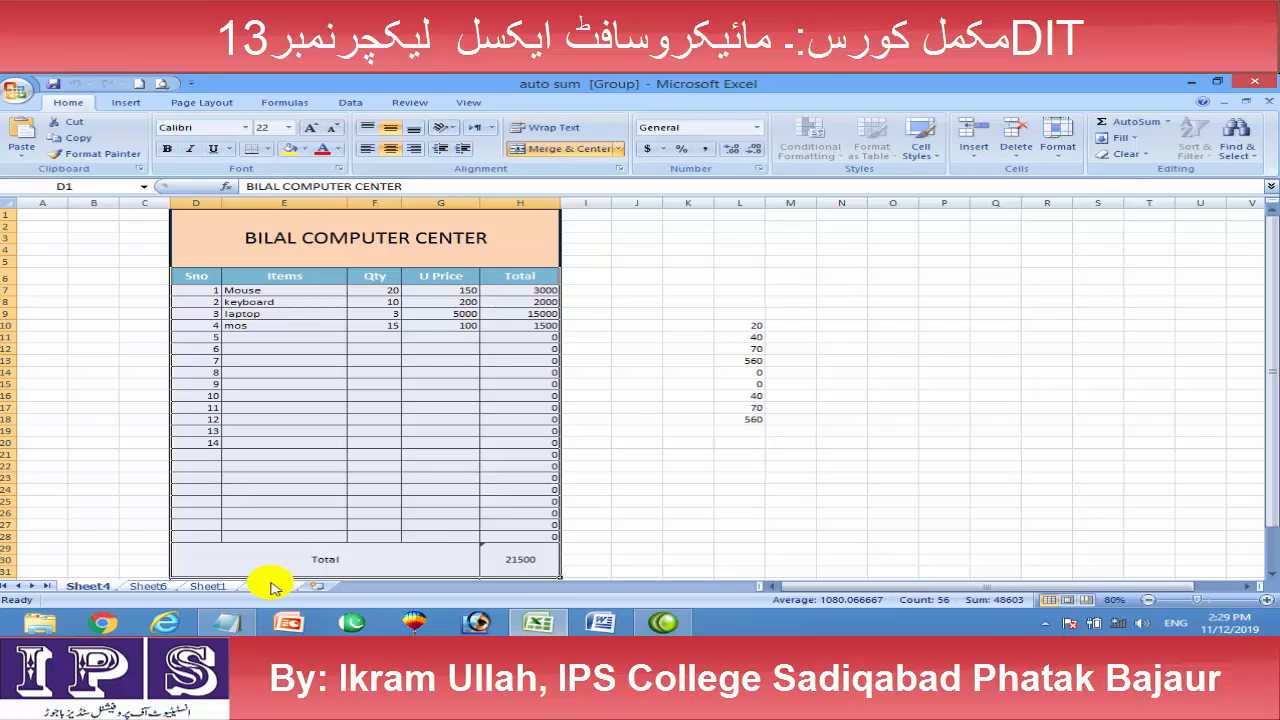
Fill the selected table across the grouped worksheets with the All option, copying both contents and formats
{"action": "left_click", "coordinate": [1125, 137]}
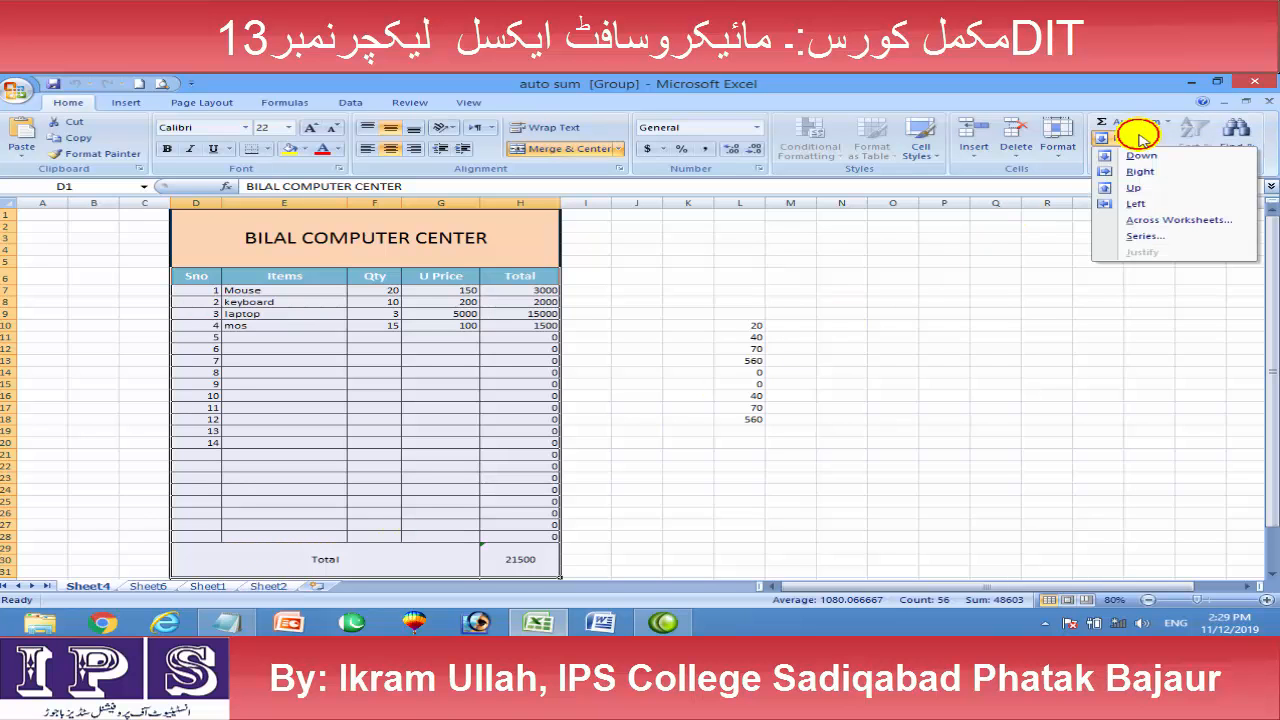
{"action": "left_click", "coordinate": [1157, 222]}
{"action": "left_click_drag", "start_coordinate": [851, 229], "coordinate": [813, 297]}
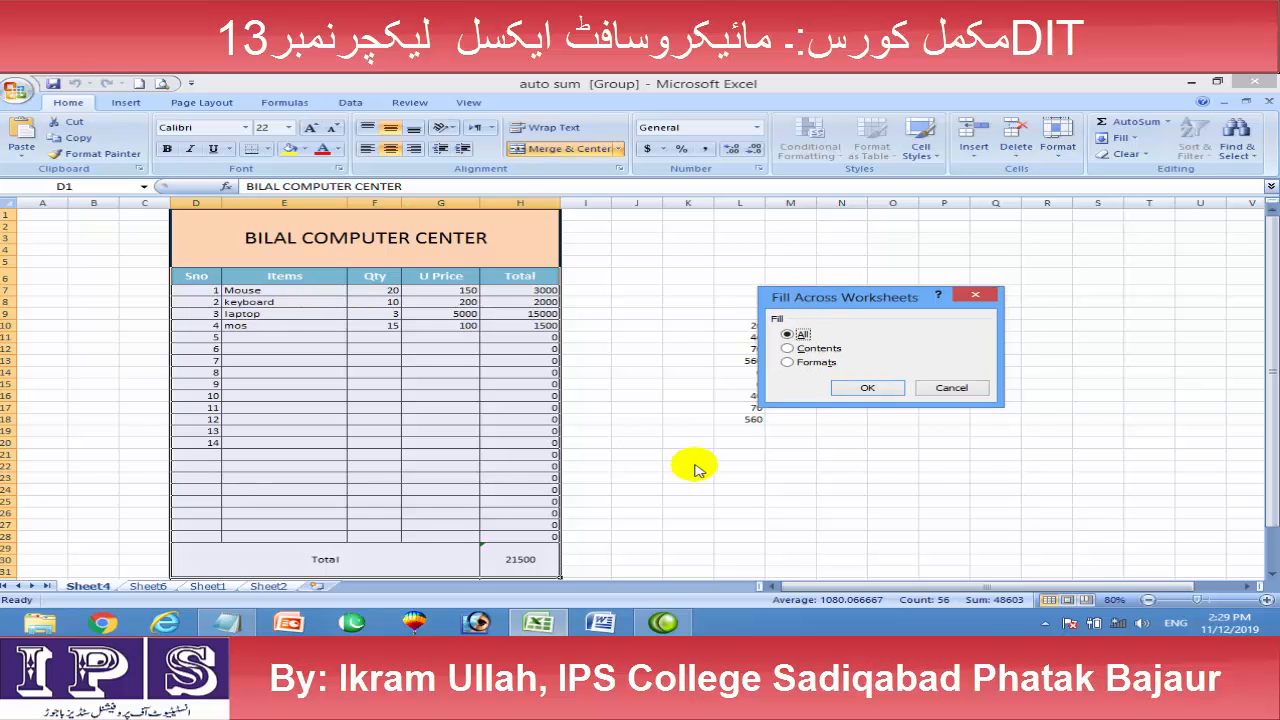
{"action": "left_click", "coordinate": [823, 352]}
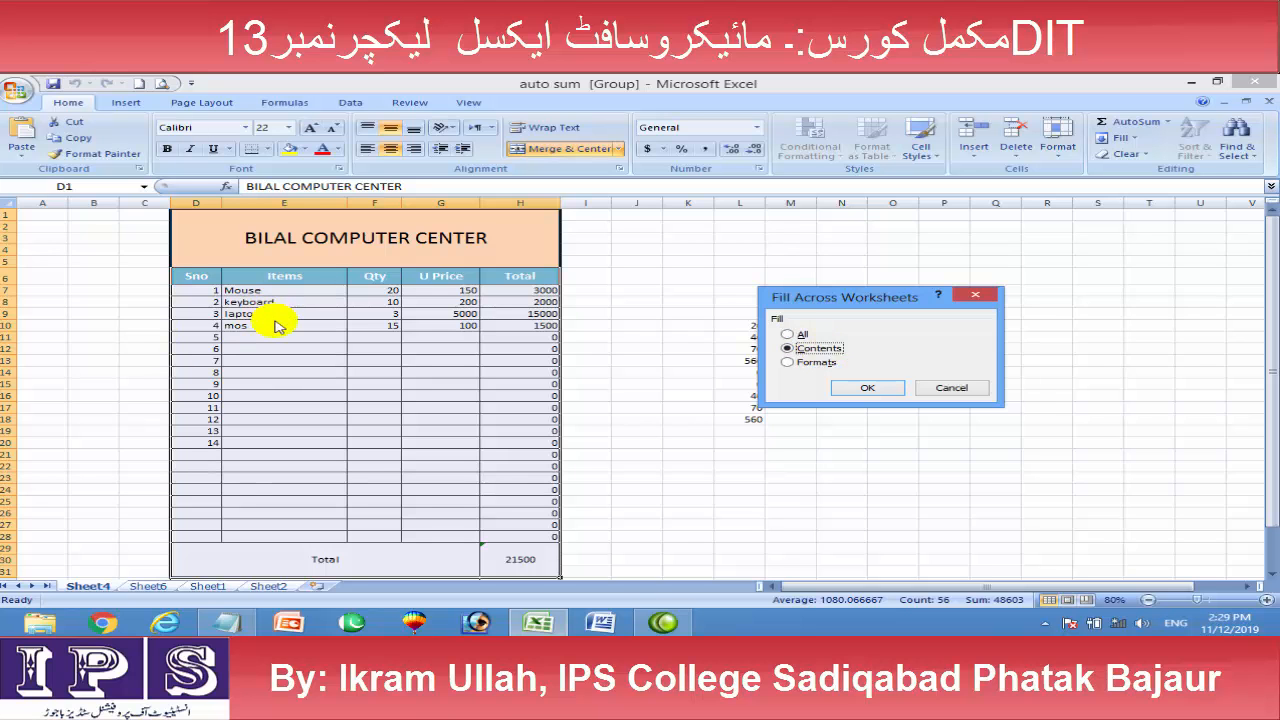
{"action": "left_click", "coordinate": [830, 362]}
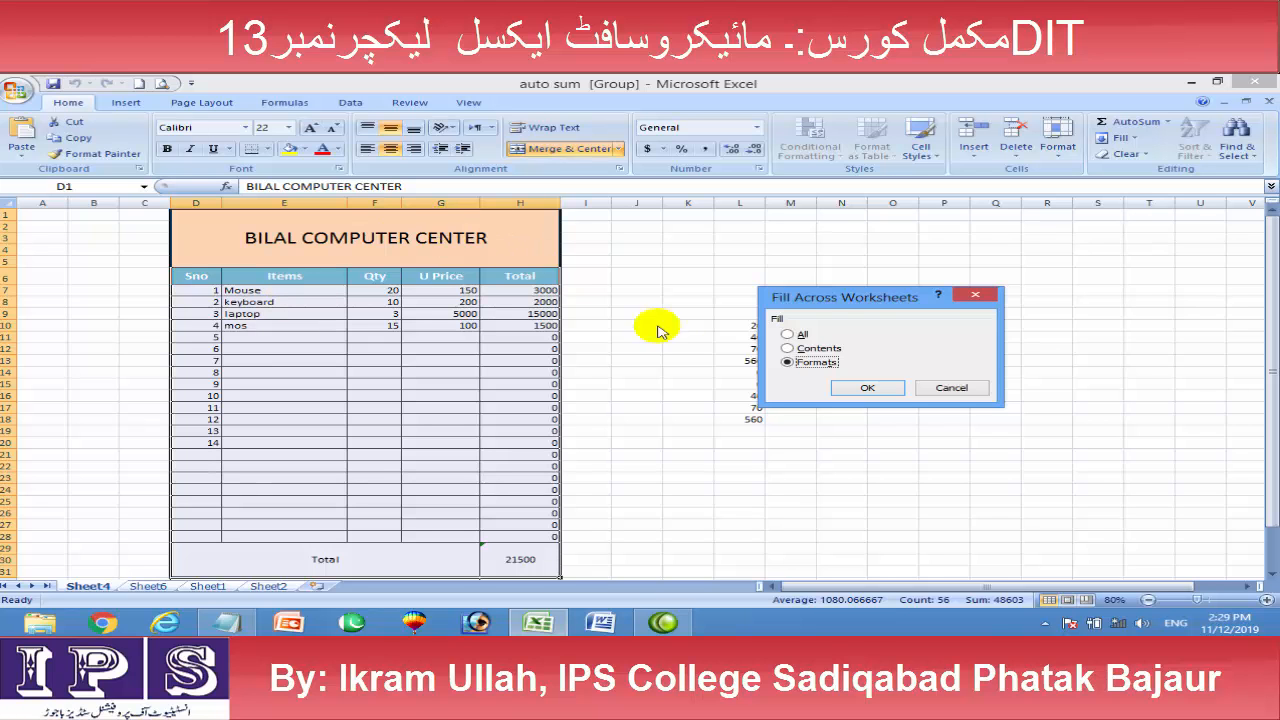
{"action": "left_click", "coordinate": [788, 334]}
{"action": "left_click", "coordinate": [860, 388]}
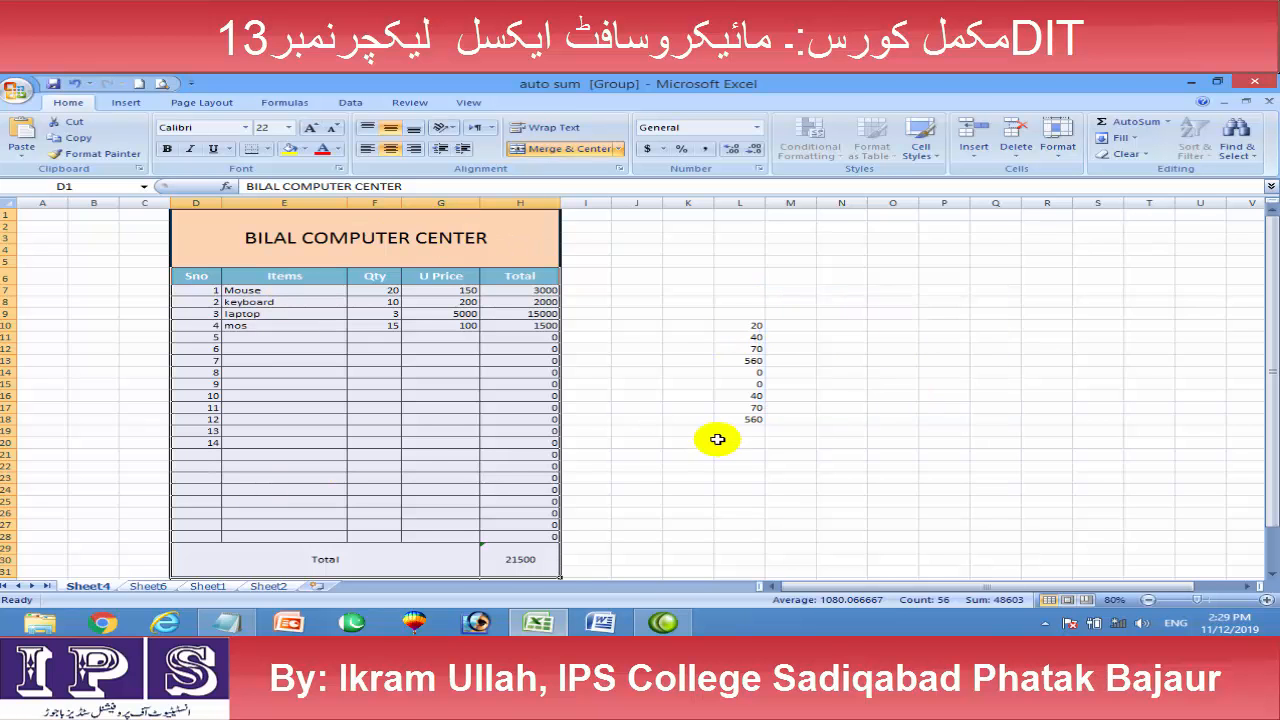
Ungroup the sheets, check the copied table on Sheet6, Sheet1 and Sheet2, and return to the original on Sheet4
{"action": "left_click", "coordinate": [716, 432]}
{"action": "left_click", "coordinate": [142, 588]}
{"action": "left_click", "coordinate": [206, 587]}
{"action": "left_click", "coordinate": [268, 586]}
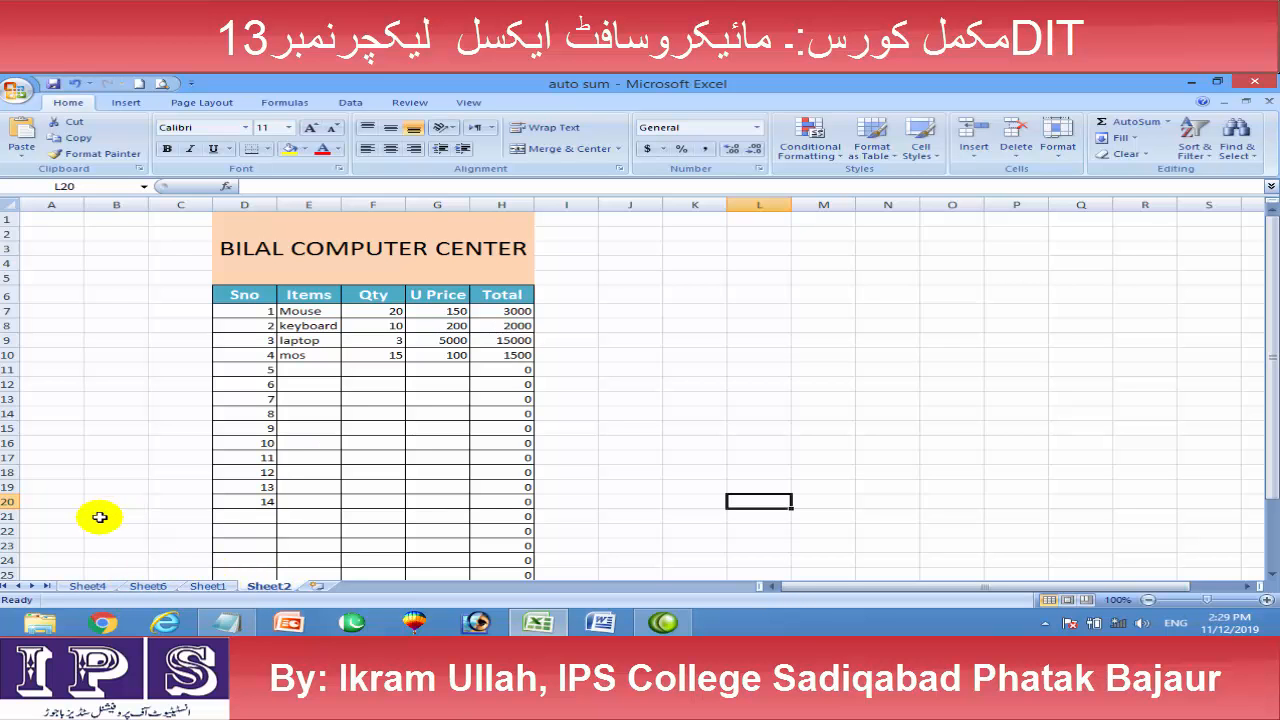
{"action": "left_click", "coordinate": [88, 588]}
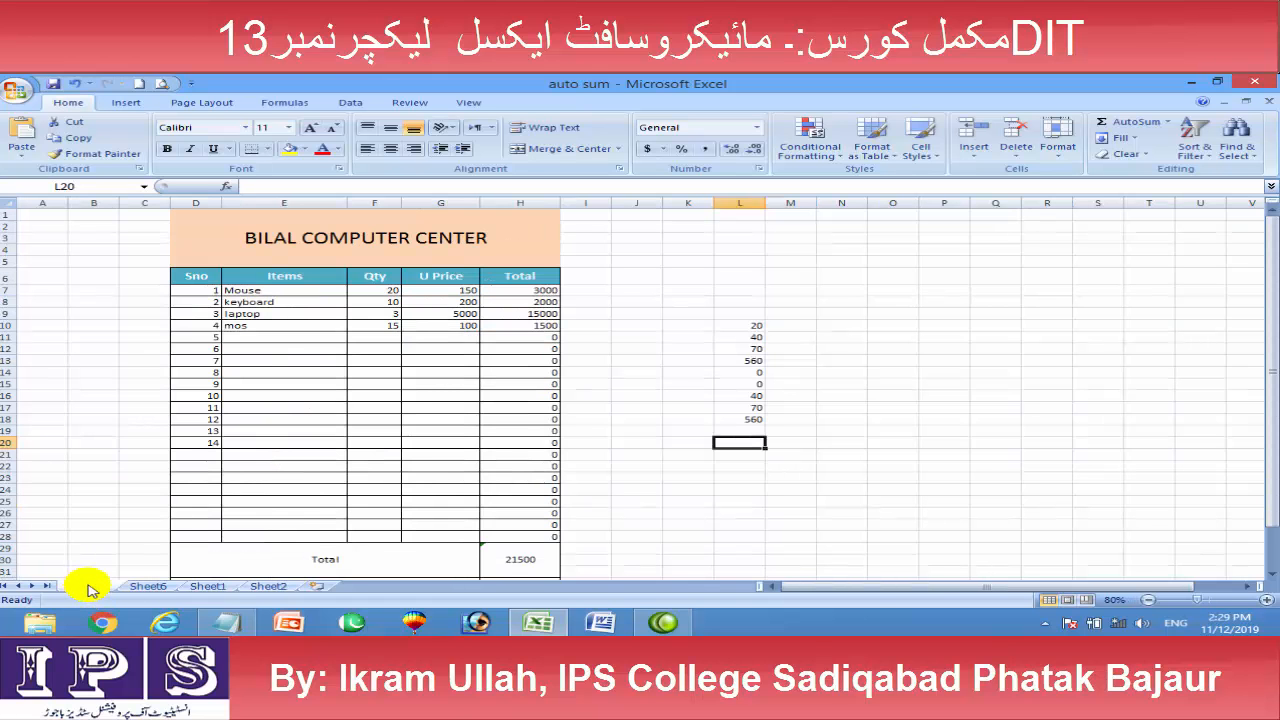
{"action": "left_click_drag", "start_coordinate": [203, 232], "coordinate": [445, 548]}
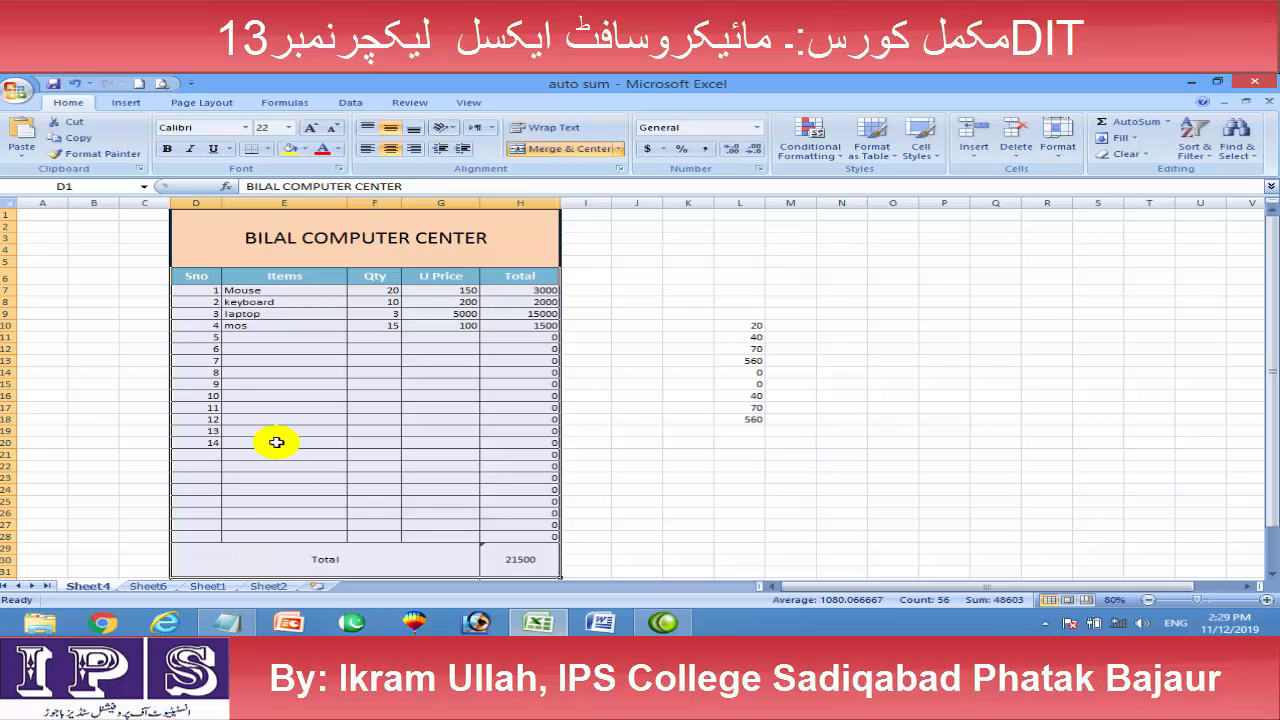
{"action": "left_click", "coordinate": [642, 312]}
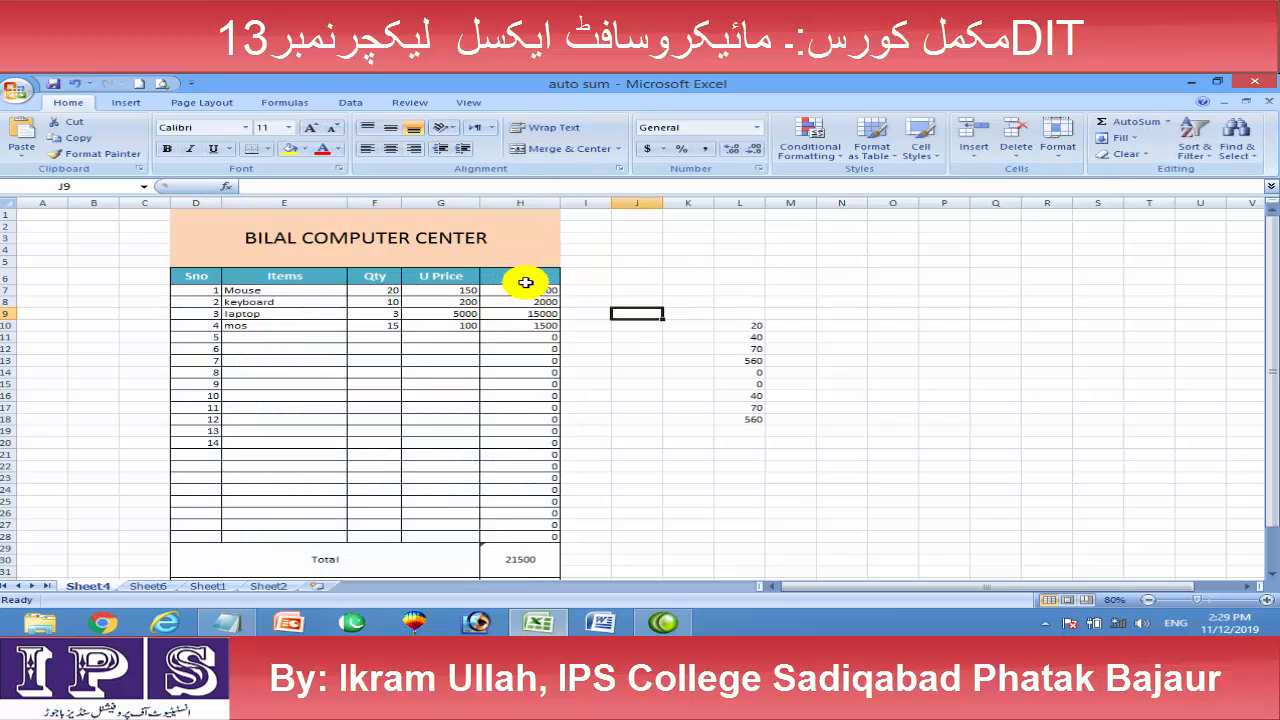
Change the Total header in cell H6 to "date" and clear the column's values in H7:H28
{"action": "left_click", "coordinate": [521, 280]}
{"action": "key", "text": "Down"}
{"action": "left_click", "coordinate": [594, 294]}
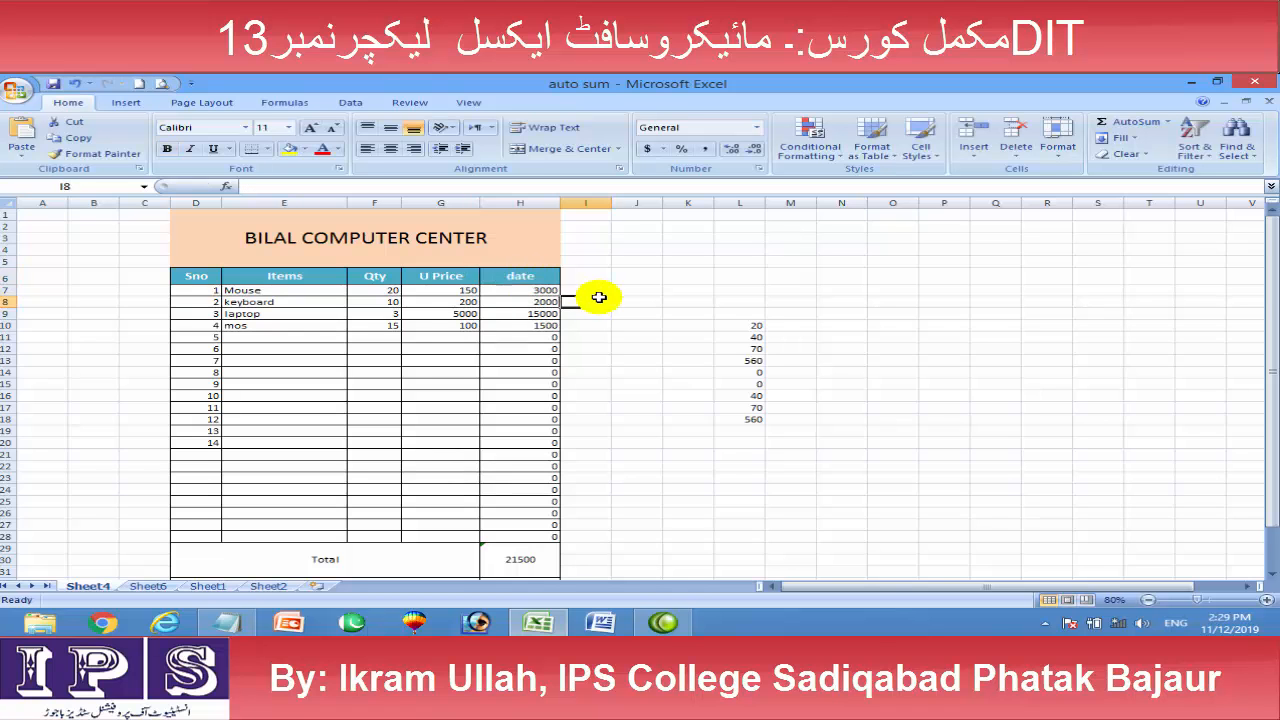
{"action": "left_click_drag", "start_coordinate": [537, 289], "coordinate": [524, 532]}
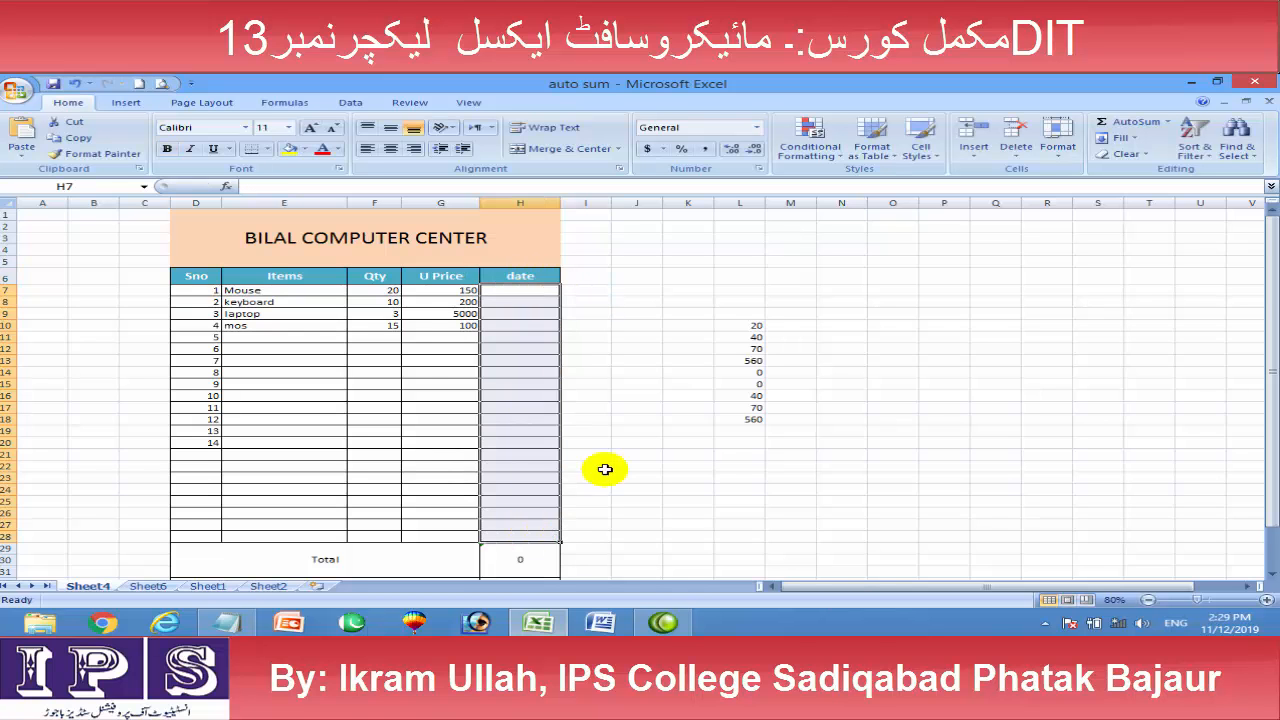
{"action": "key", "text": "Delete"}
{"action": "left_click", "coordinate": [688, 430]}
Clear the Sno column's serial numbers below the first one, in cells D8:D21
{"action": "left_click_drag", "start_coordinate": [199, 286], "coordinate": [195, 455]}
{"action": "left_click", "coordinate": [246, 384]}
{"action": "left_click_drag", "start_coordinate": [199, 300], "coordinate": [202, 456]}
{"action": "key", "text": "Delete"}
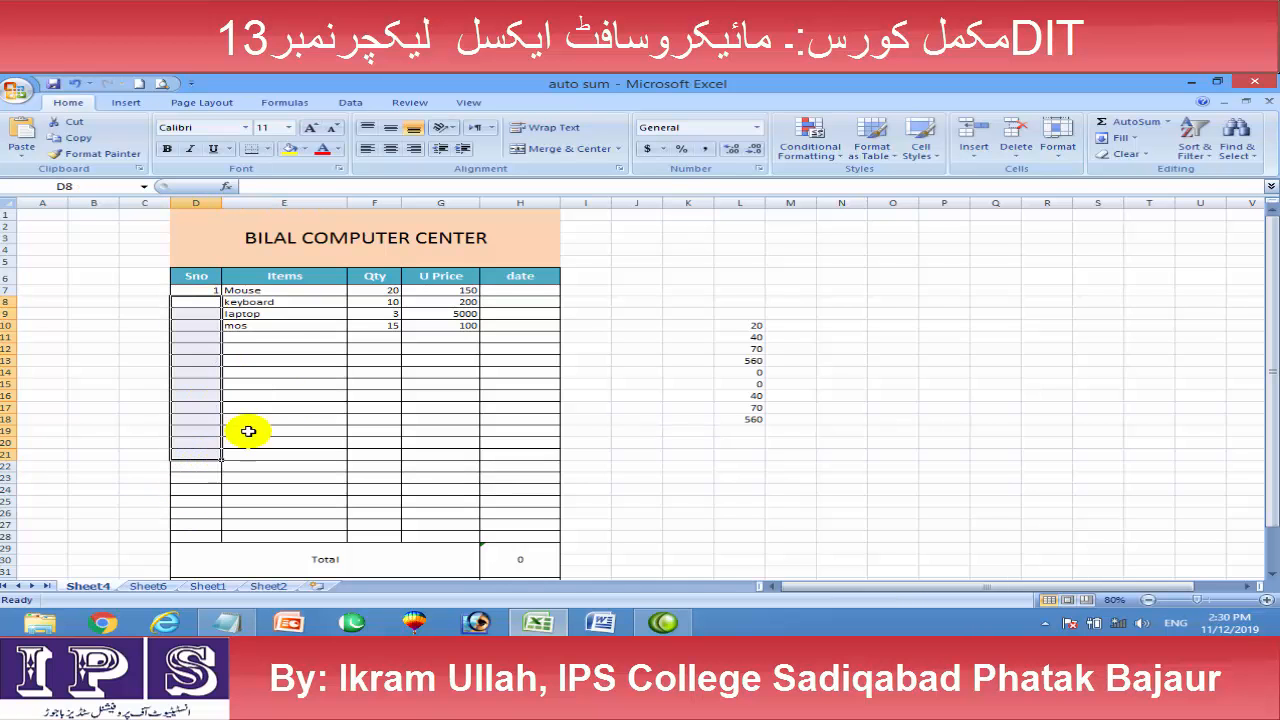
Examine the Series fill options for the Sno cells D7:D26 with the Columns direction, and close them without filling
{"action": "left_click", "coordinate": [1210, 600]}
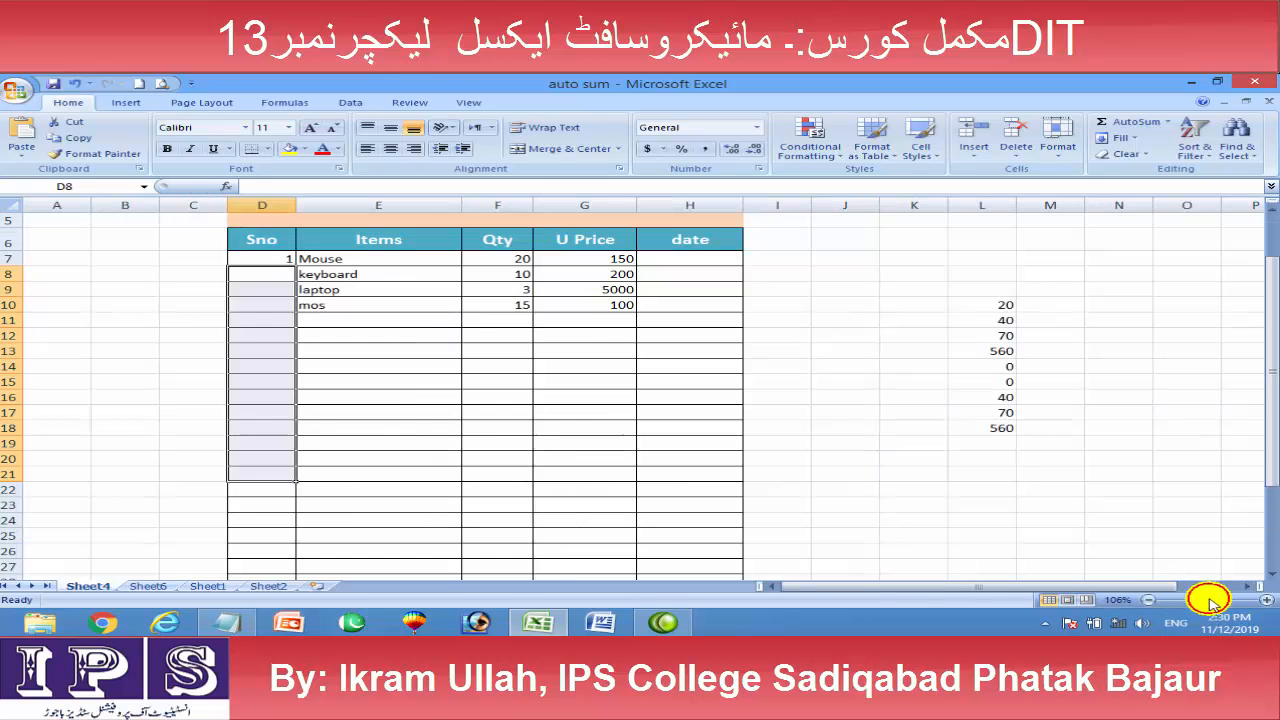
{"action": "left_click", "coordinate": [392, 386]}
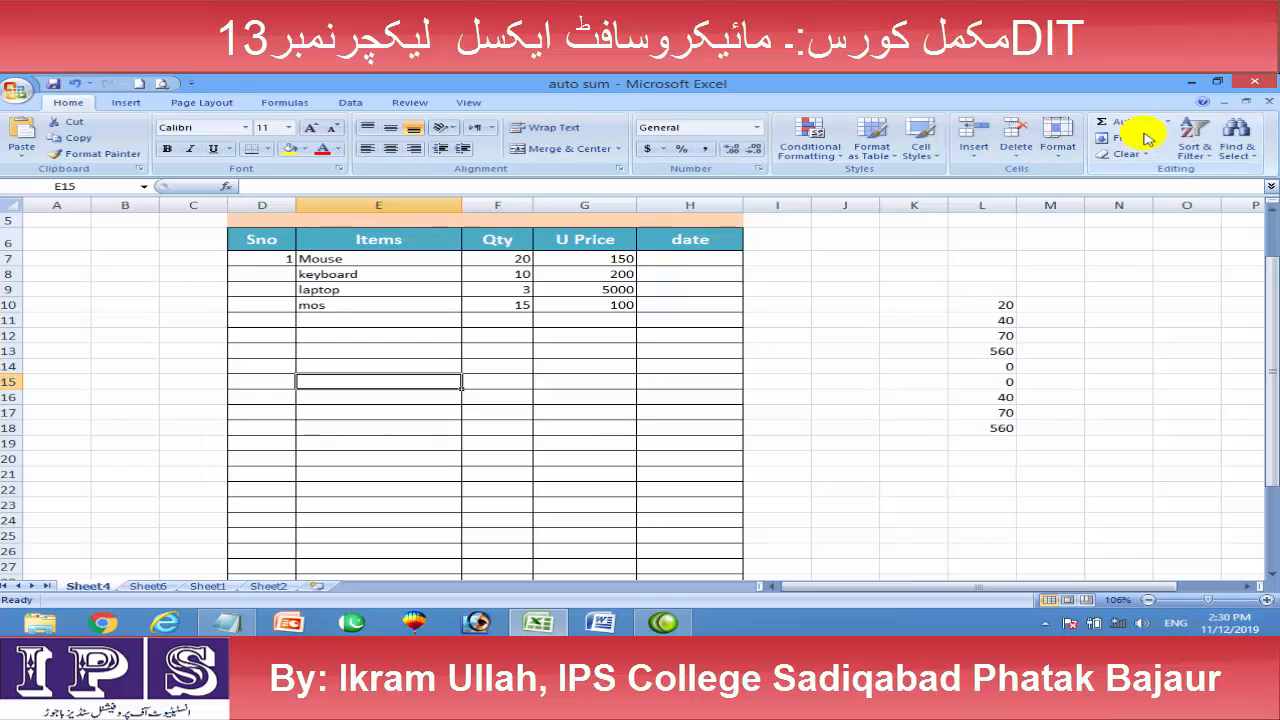
{"action": "left_click_drag", "start_coordinate": [266, 258], "coordinate": [266, 551]}
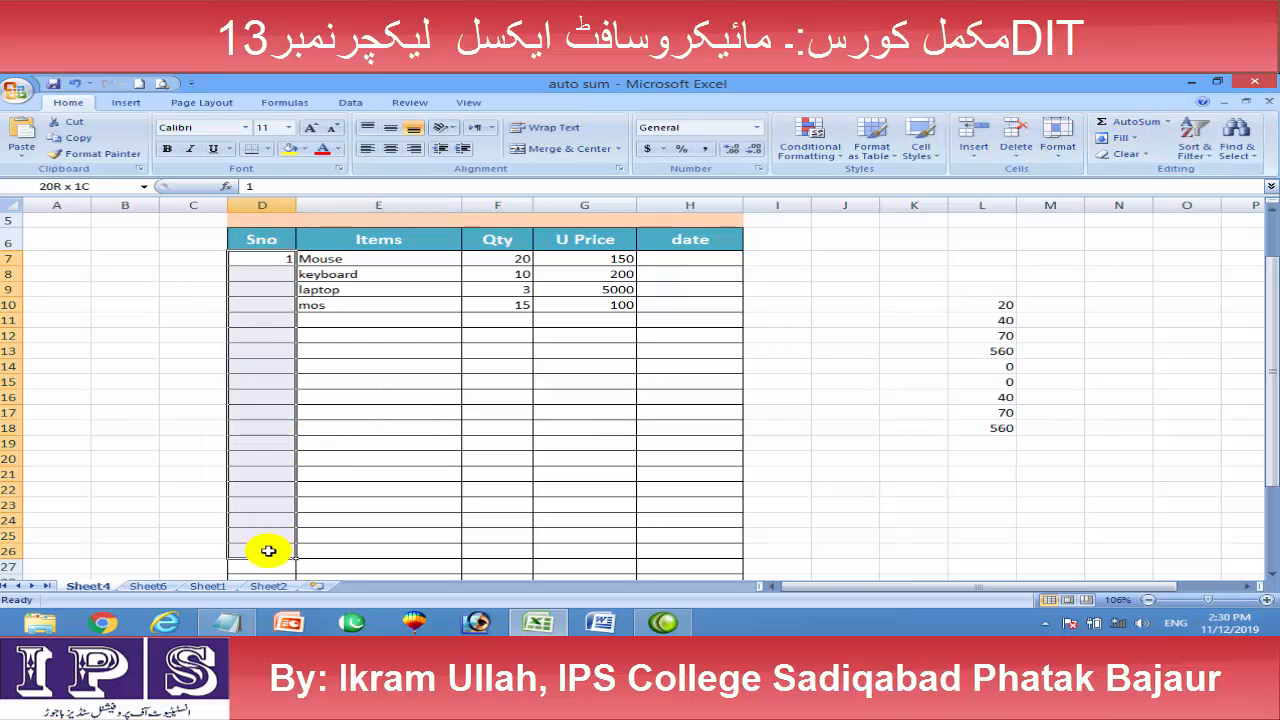
{"action": "left_click", "coordinate": [1146, 141]}
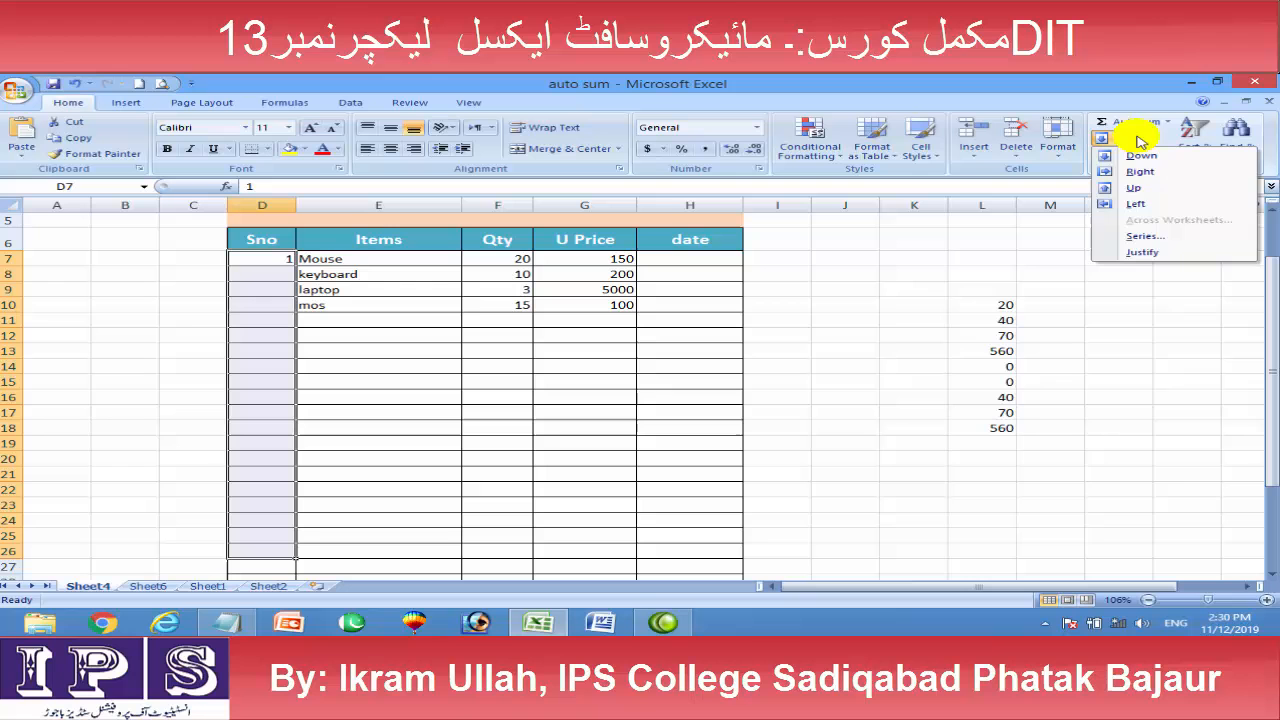
{"action": "left_click", "coordinate": [1140, 237]}
{"action": "left_click_drag", "start_coordinate": [795, 271], "coordinate": [562, 213]}
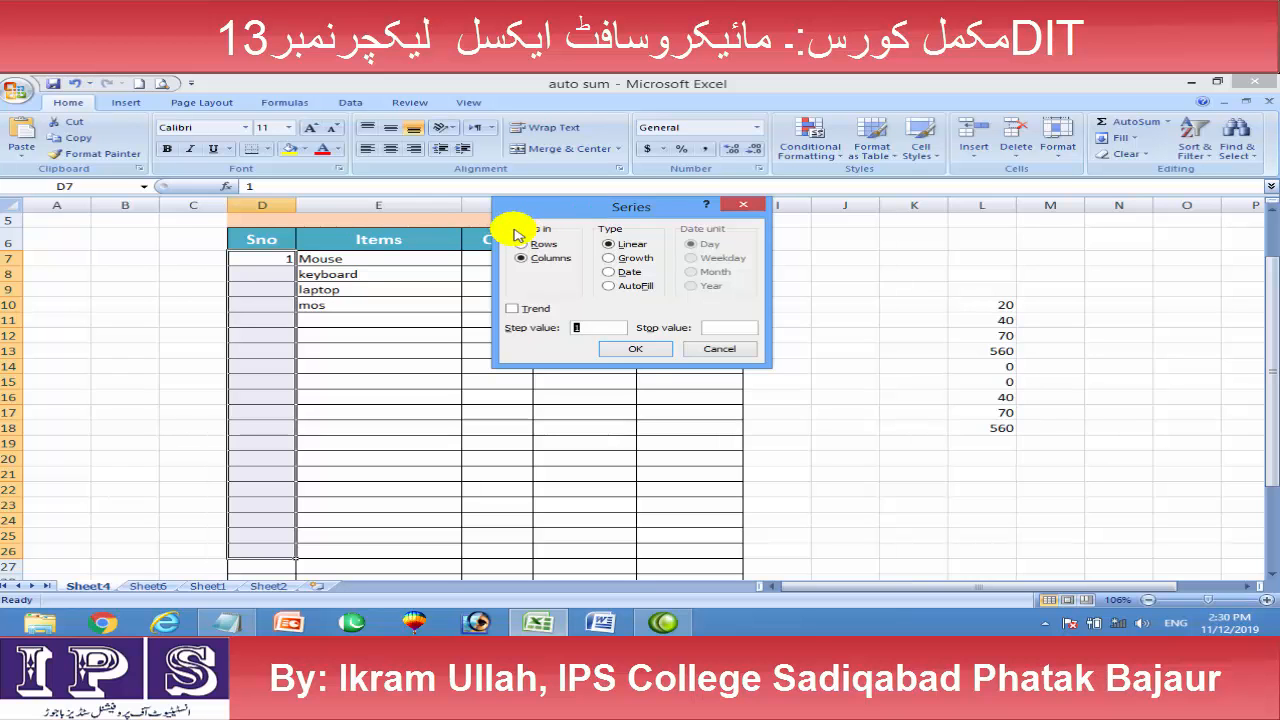
{"action": "left_click_drag", "start_coordinate": [550, 210], "coordinate": [673, 220]}
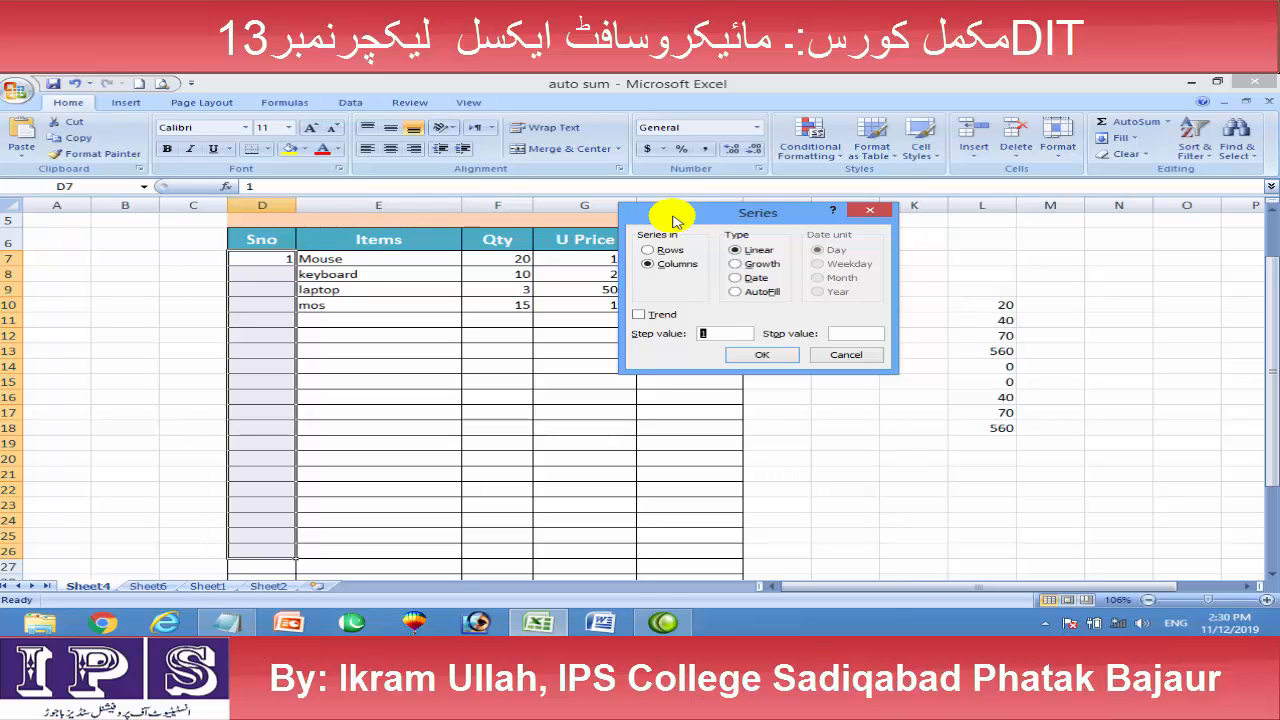
{"action": "left_click_drag", "start_coordinate": [673, 221], "coordinate": [695, 150]}
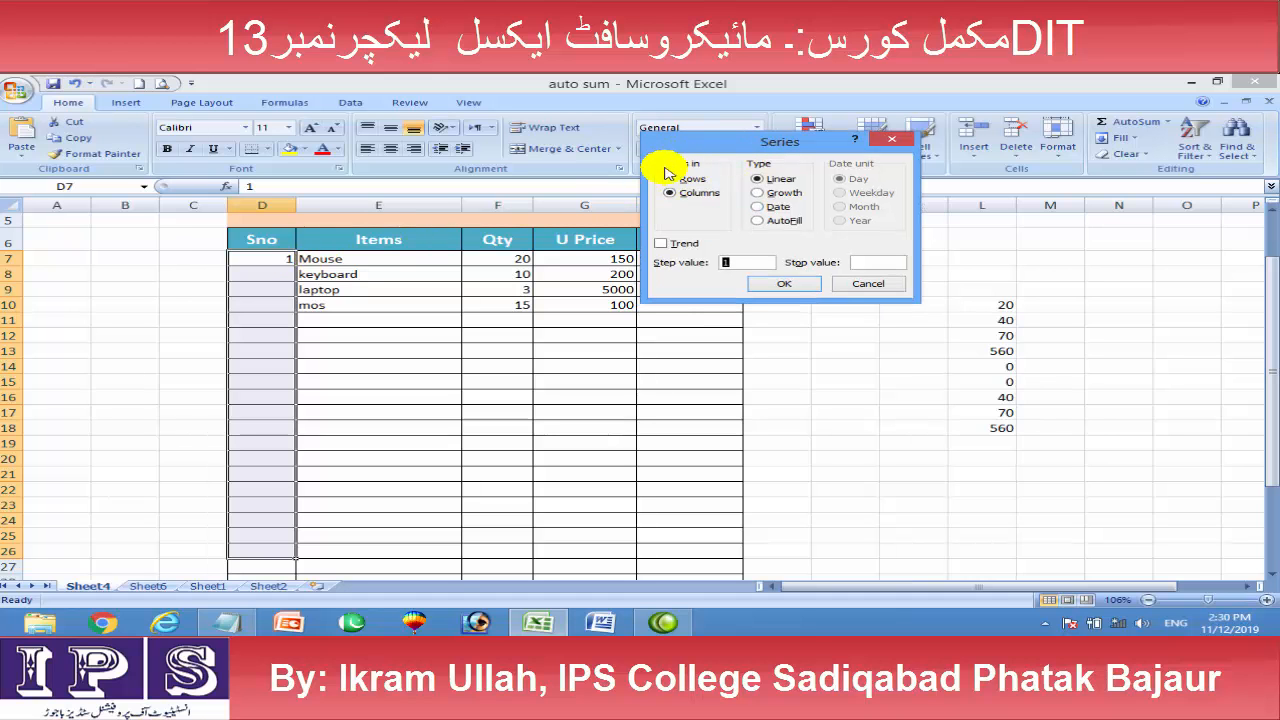
{"action": "left_click", "coordinate": [692, 188]}
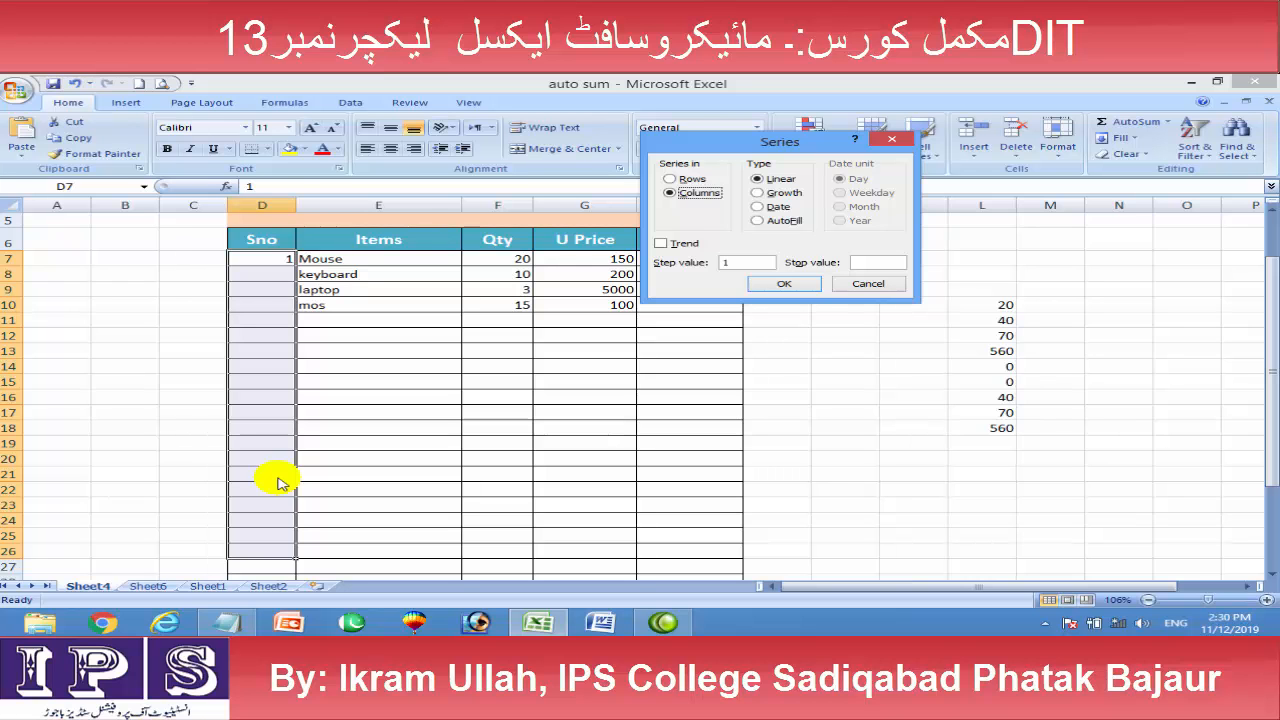
{"action": "left_click", "coordinate": [890, 139]}
Examine the Series fill options for the horizontal range B14:H14 with the Rows direction, and leave it unfilled
{"action": "left_click_drag", "start_coordinate": [103, 366], "coordinate": [717, 367]}
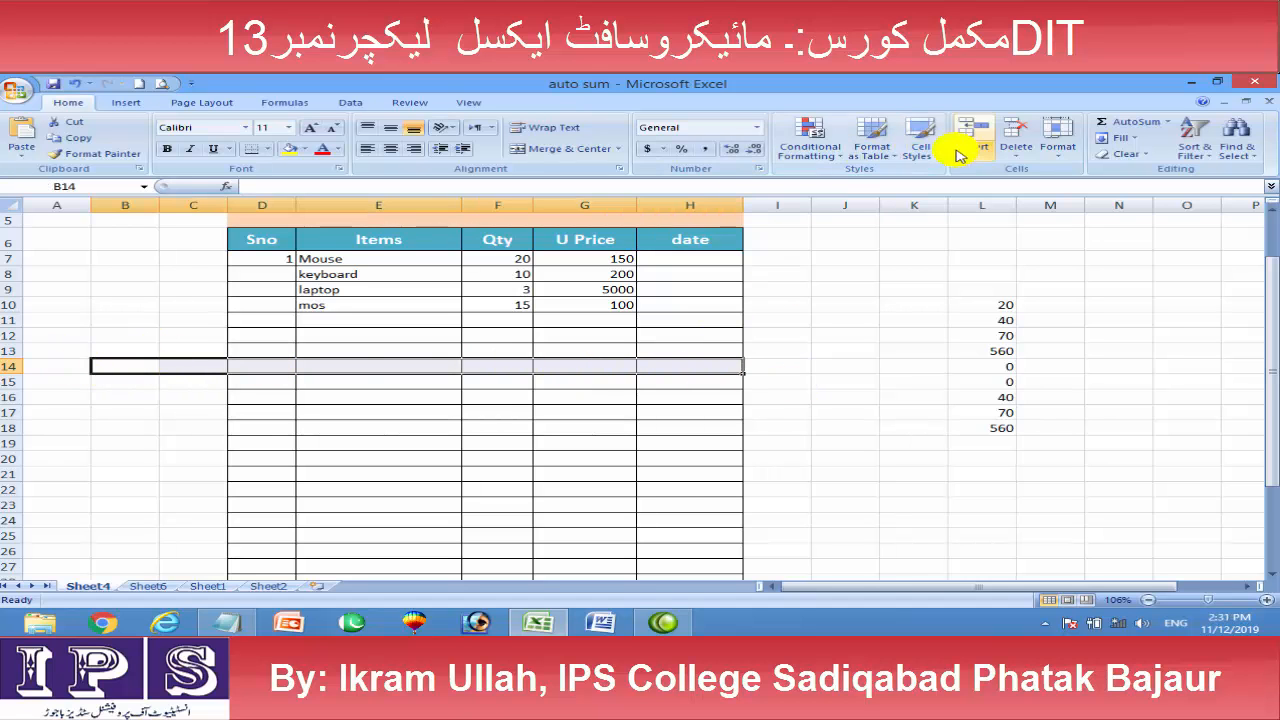
{"action": "left_click", "coordinate": [1106, 140]}
{"action": "left_click", "coordinate": [1145, 236]}
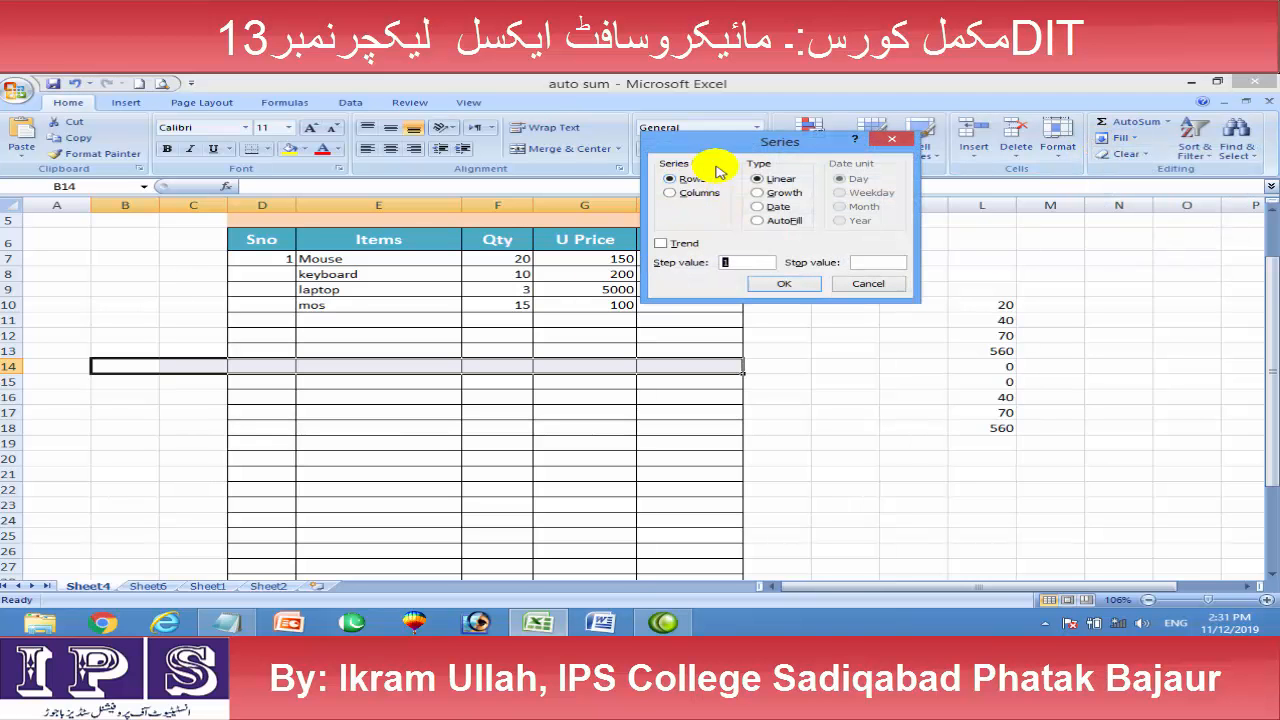
{"action": "left_click", "coordinate": [893, 139]}
Review the Series type and step value settings for the Sno column from D7 down, without filling
{"action": "left_click_drag", "start_coordinate": [280, 259], "coordinate": [286, 580]}
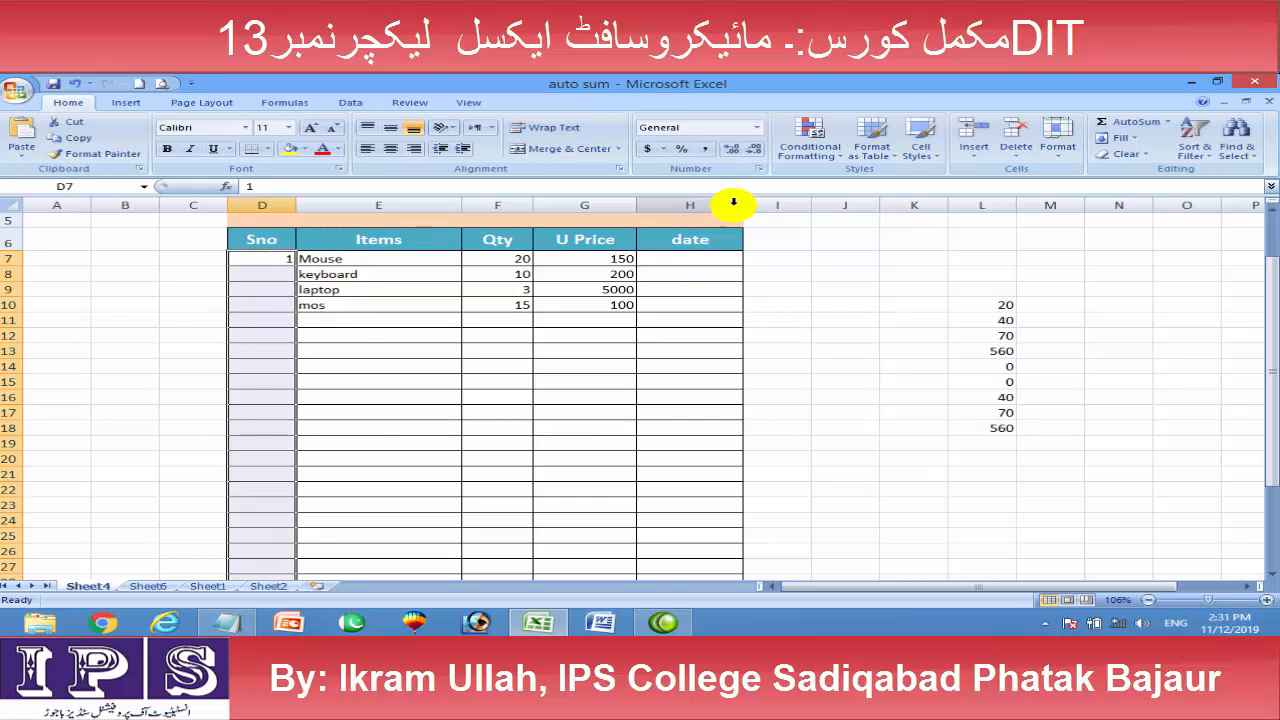
{"action": "left_click", "coordinate": [1110, 140]}
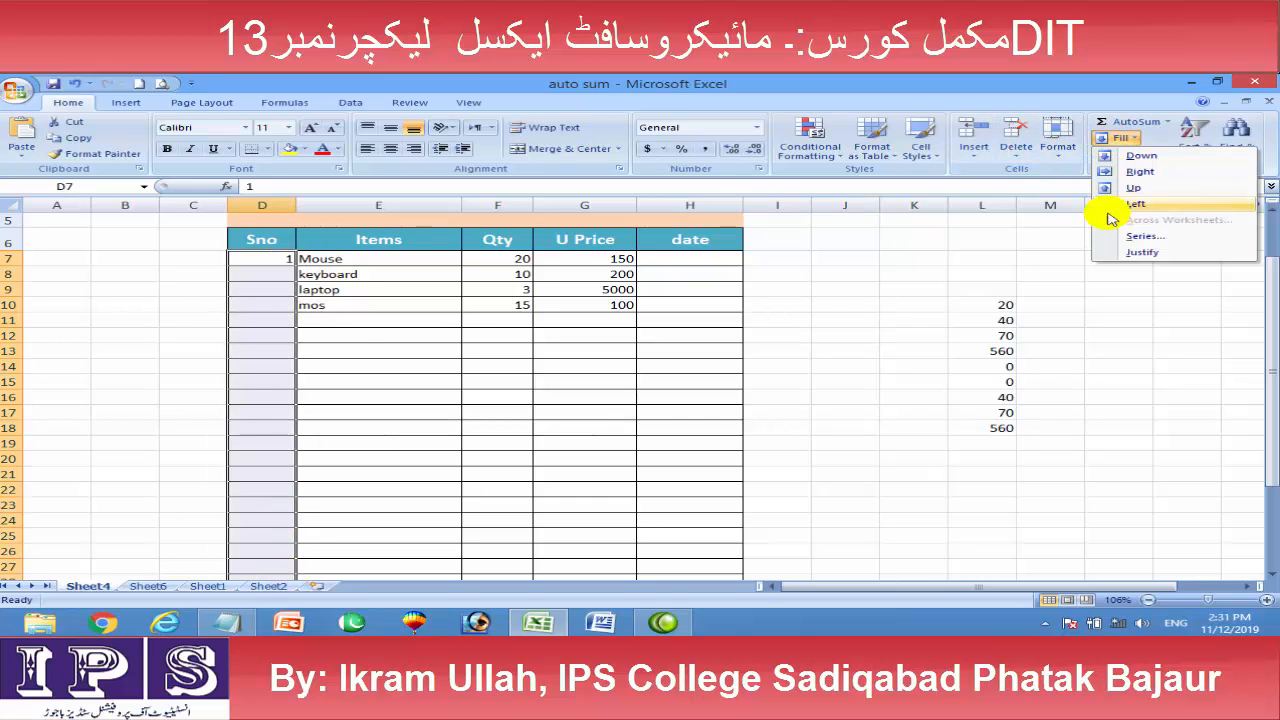
{"action": "left_click", "coordinate": [1131, 237]}
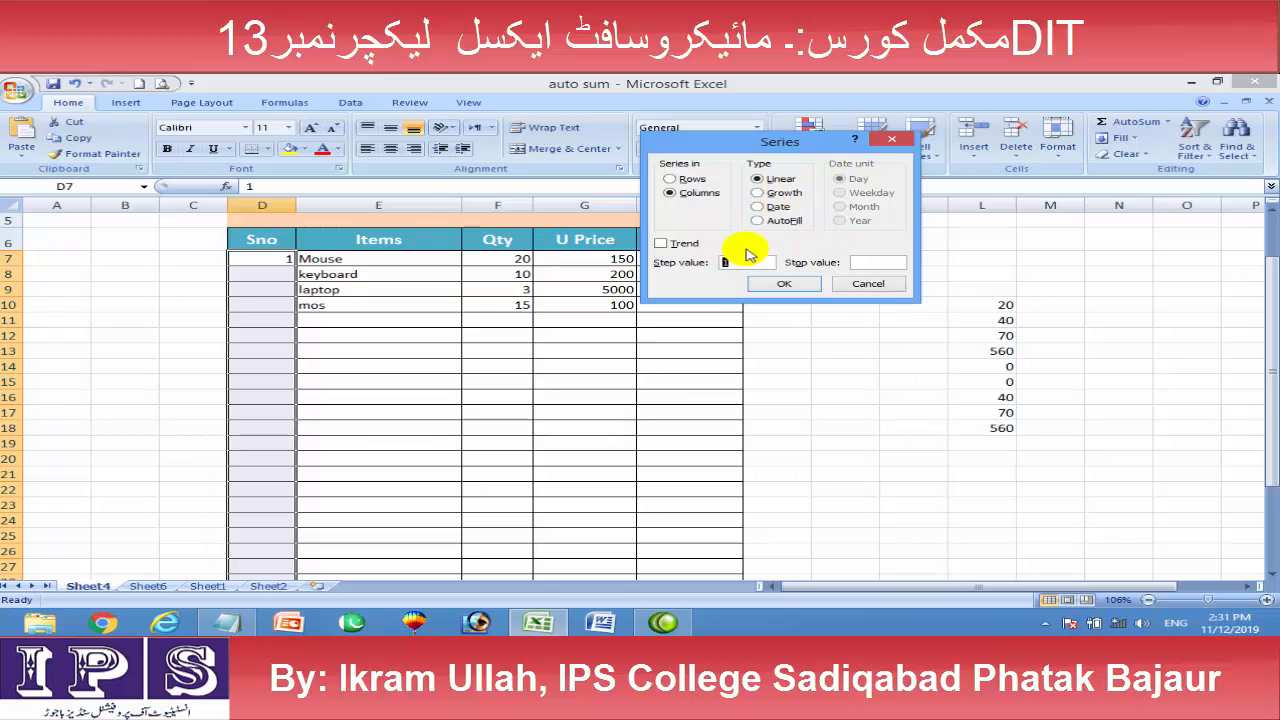
{"action": "left_click", "coordinate": [891, 139]}
{"action": "left_click", "coordinate": [466, 381]}
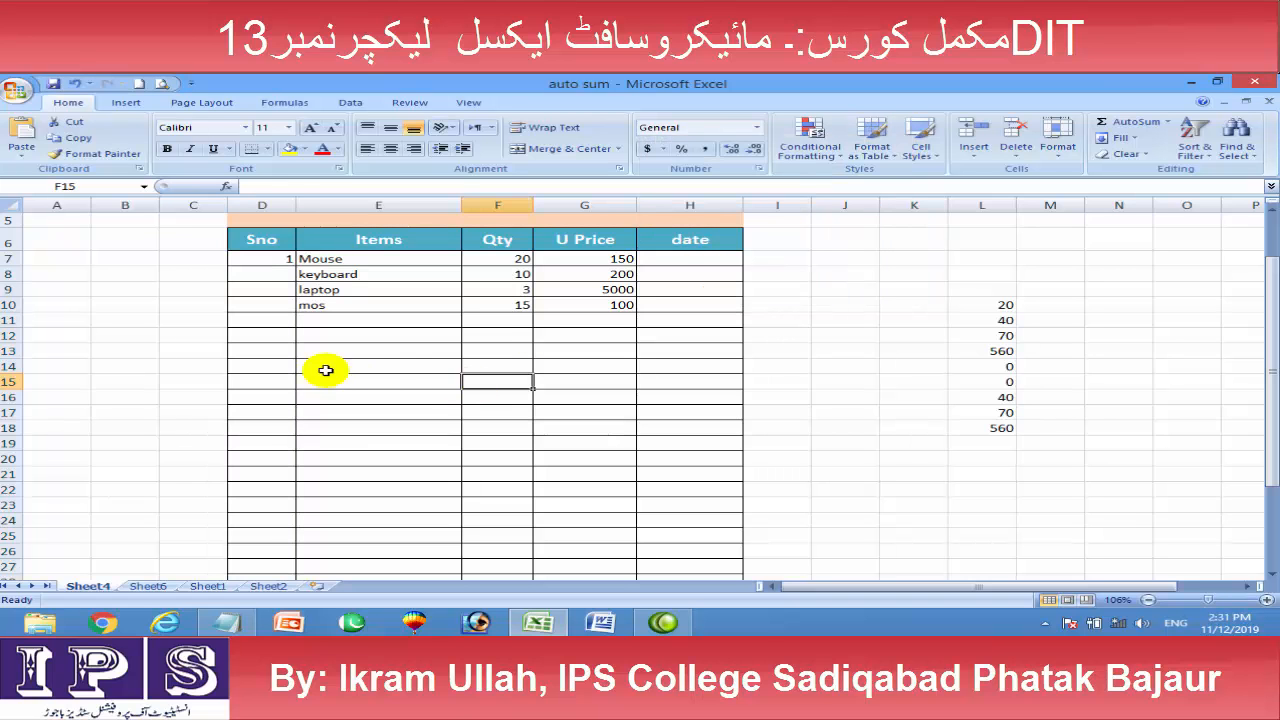
Copy the 1 in D7 down to D24 with the fill handle, and undo the copy
{"action": "left_click", "coordinate": [275, 258]}
{"action": "left_click_drag", "start_coordinate": [295, 266], "coordinate": [306, 522]}
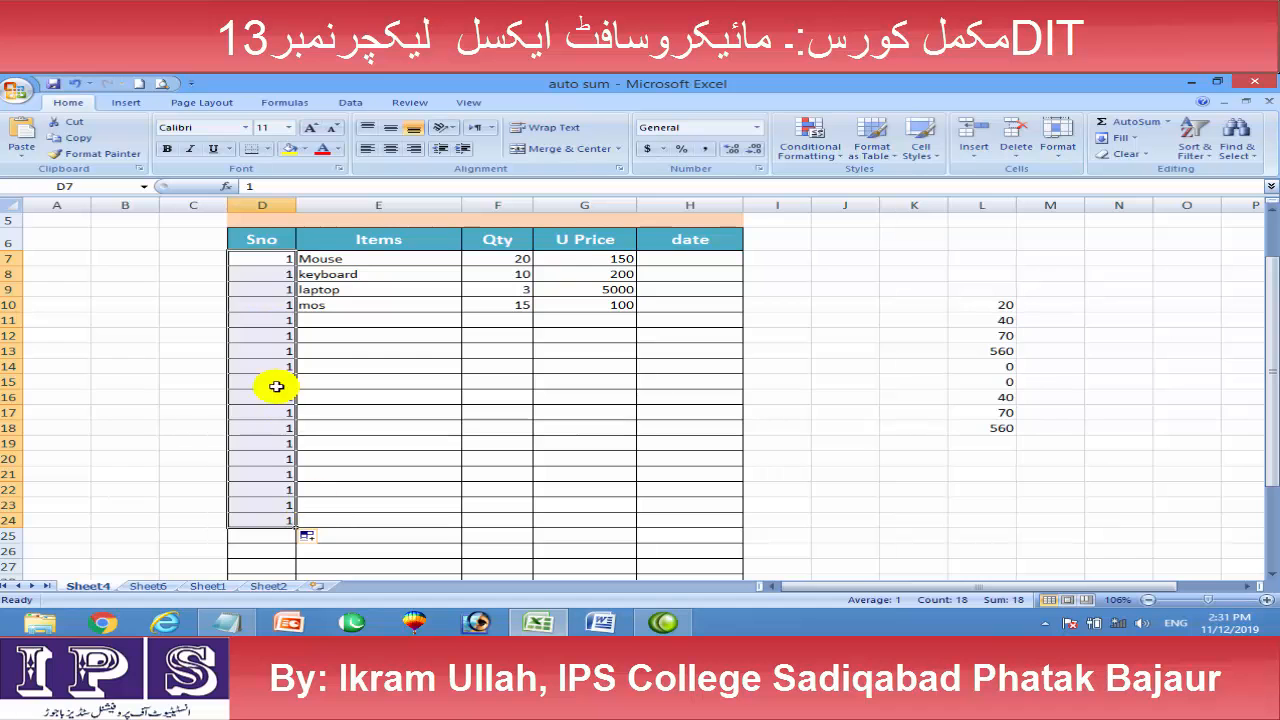
{"action": "key", "text": "ctrl+z"}
Copy the 1 in D7 down the Sno column to D16 with the fill handle
{"action": "left_click", "coordinate": [298, 269]}
{"action": "left_click", "coordinate": [289, 263]}
{"action": "left_click_drag", "start_coordinate": [289, 263], "coordinate": [287, 366]}
{"action": "left_click", "coordinate": [281, 256]}
{"action": "left_click_drag", "start_coordinate": [294, 264], "coordinate": [314, 408]}
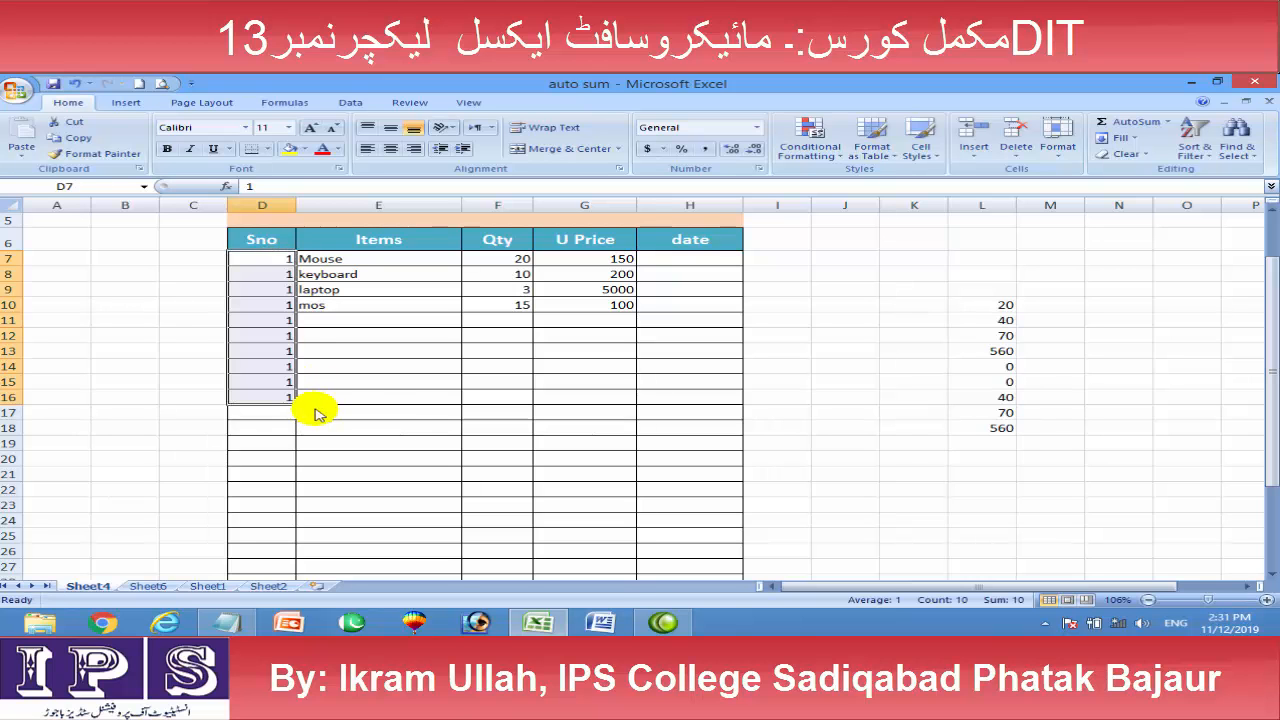
Fill D7:D16 with consecutive serial numbers 1 to 10 using the fill handle, and undo the fill
{"action": "left_click", "coordinate": [267, 256]}
{"action": "left_click_drag", "start_coordinate": [288, 264], "coordinate": [314, 397]}
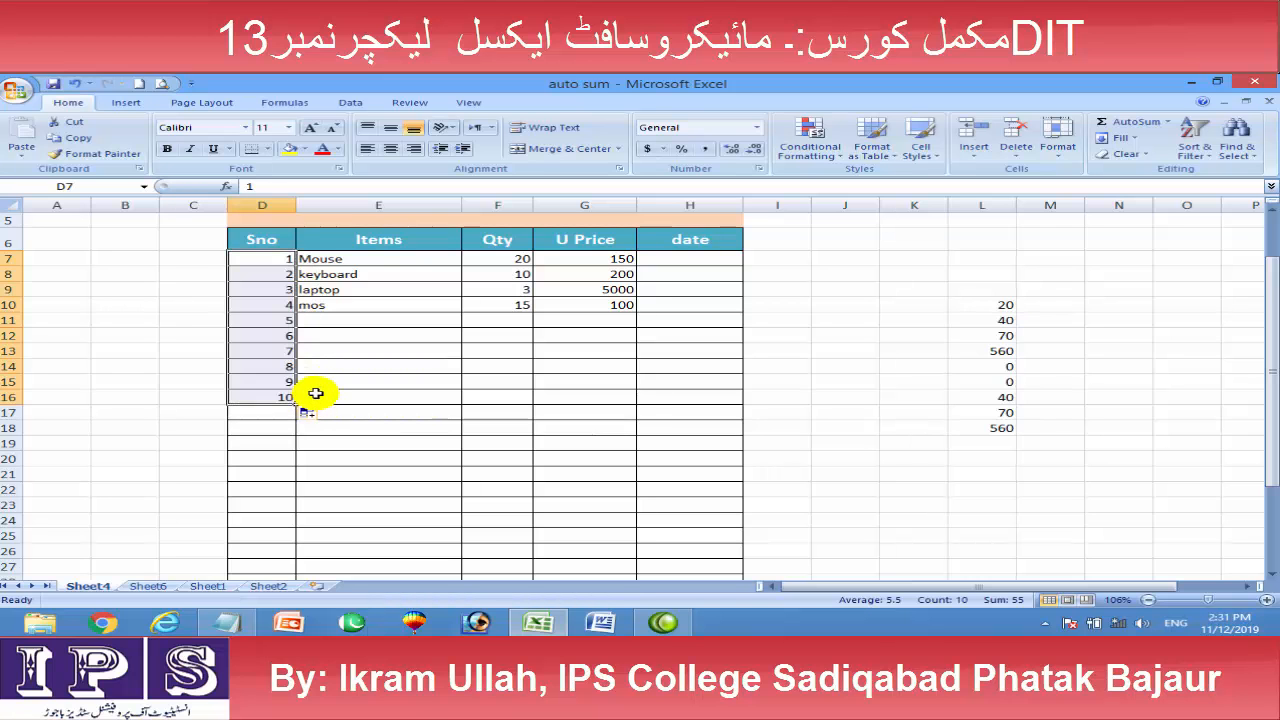
{"action": "key", "text": "ctrl+z"}
Clear the repeated serial numbers below D7 in the Sno column, keeping only the first one
{"action": "left_click", "coordinate": [403, 334]}
{"action": "left_click_drag", "start_coordinate": [275, 277], "coordinate": [289, 430]}
{"action": "key", "text": "Delete"}
Fill D7:D27 with a linear series in columns using step value 1, and undo the fill
{"action": "left_click_drag", "start_coordinate": [271, 258], "coordinate": [266, 563]}
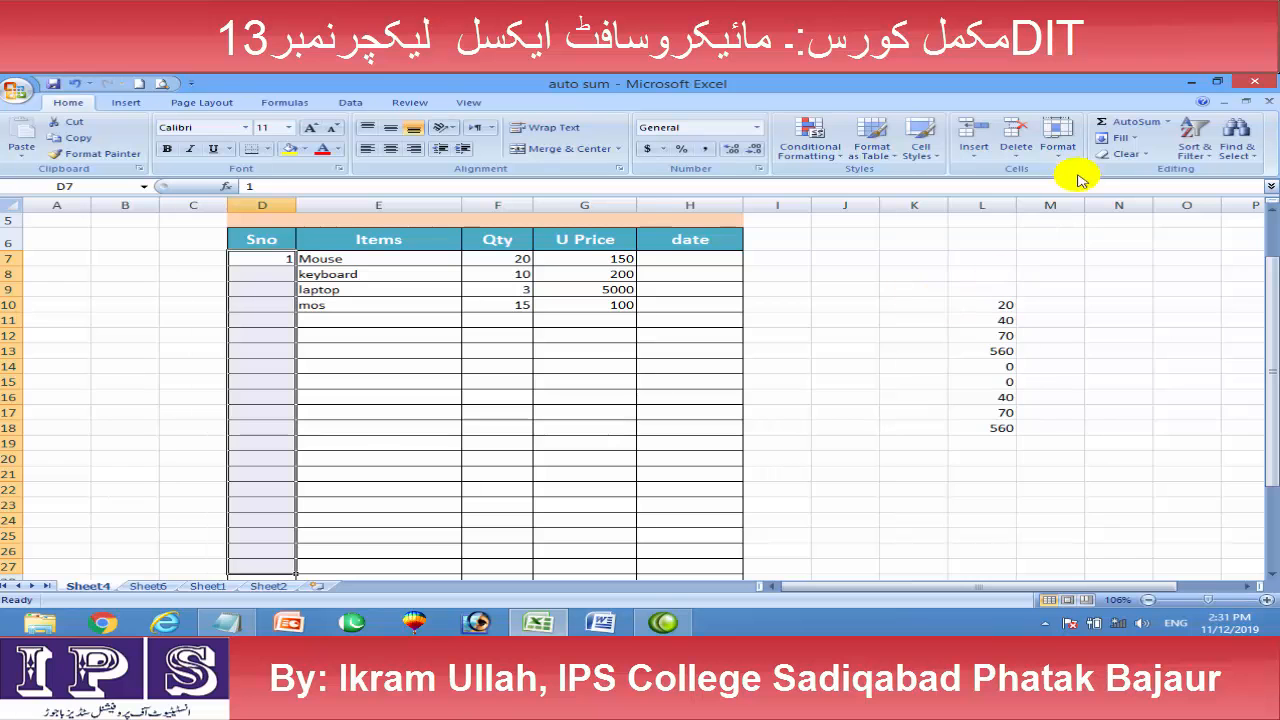
{"action": "left_click", "coordinate": [1121, 140]}
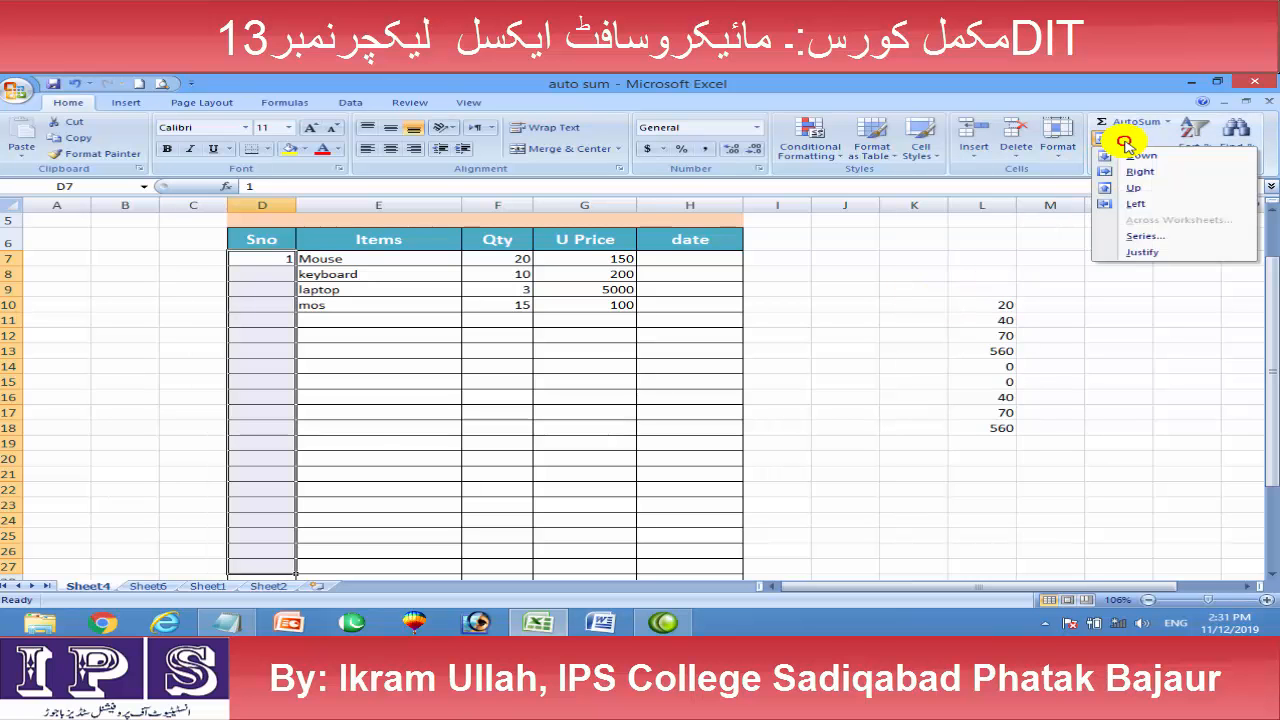
{"action": "left_click", "coordinate": [1153, 243]}
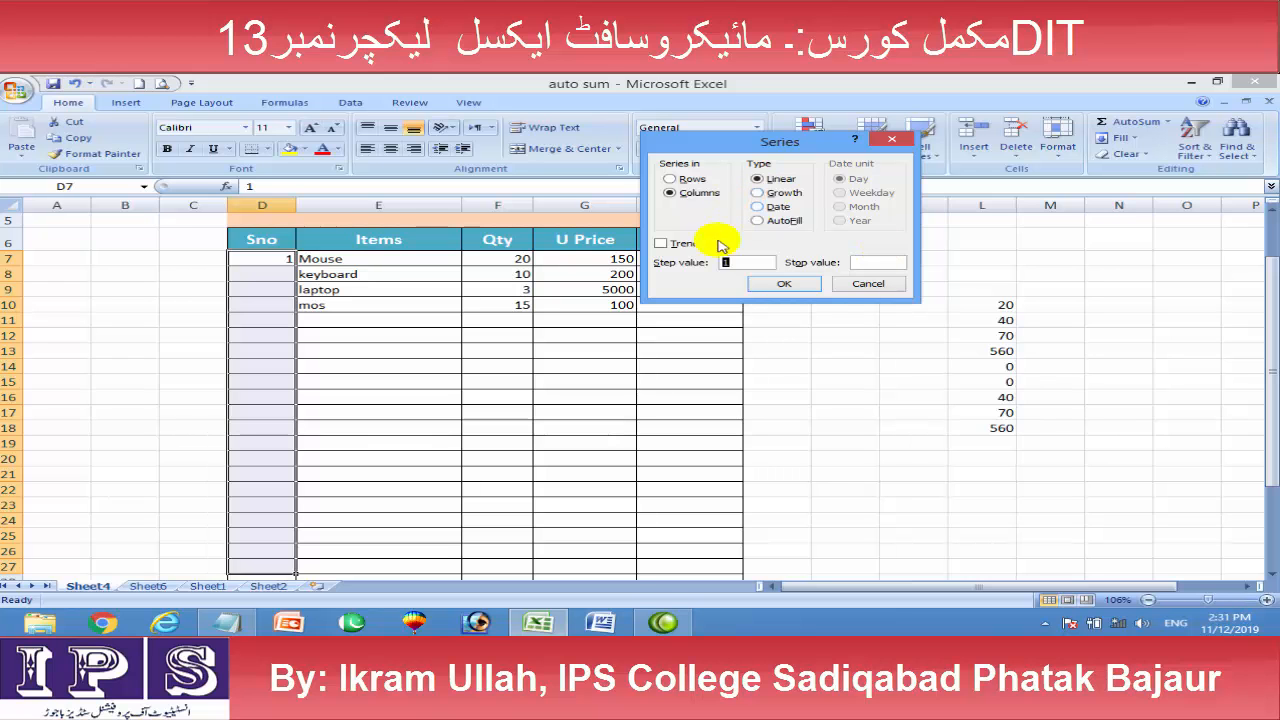
{"action": "left_click", "coordinate": [790, 281]}
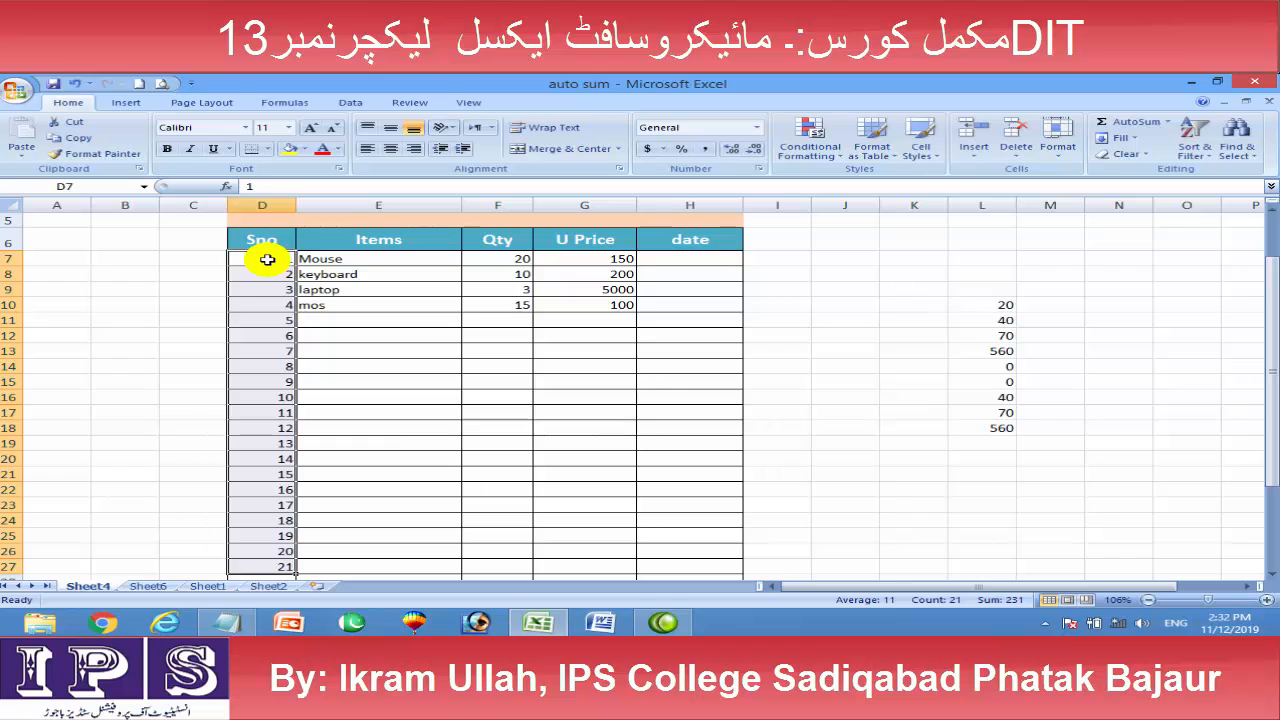
{"action": "key", "text": "Delete"}
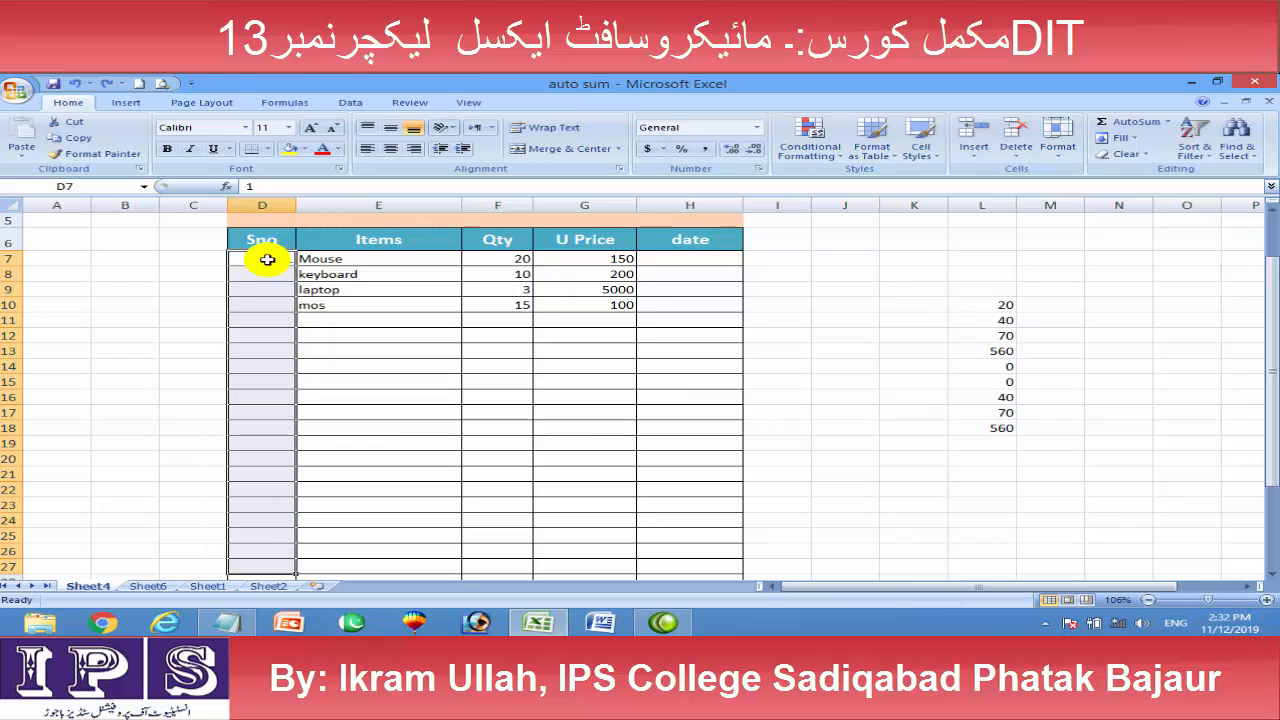
Fill D7:D27 with a linear series in columns using step value 2, and undo the fill
{"action": "left_click", "coordinate": [1120, 137]}
{"action": "left_click", "coordinate": [1144, 236]}
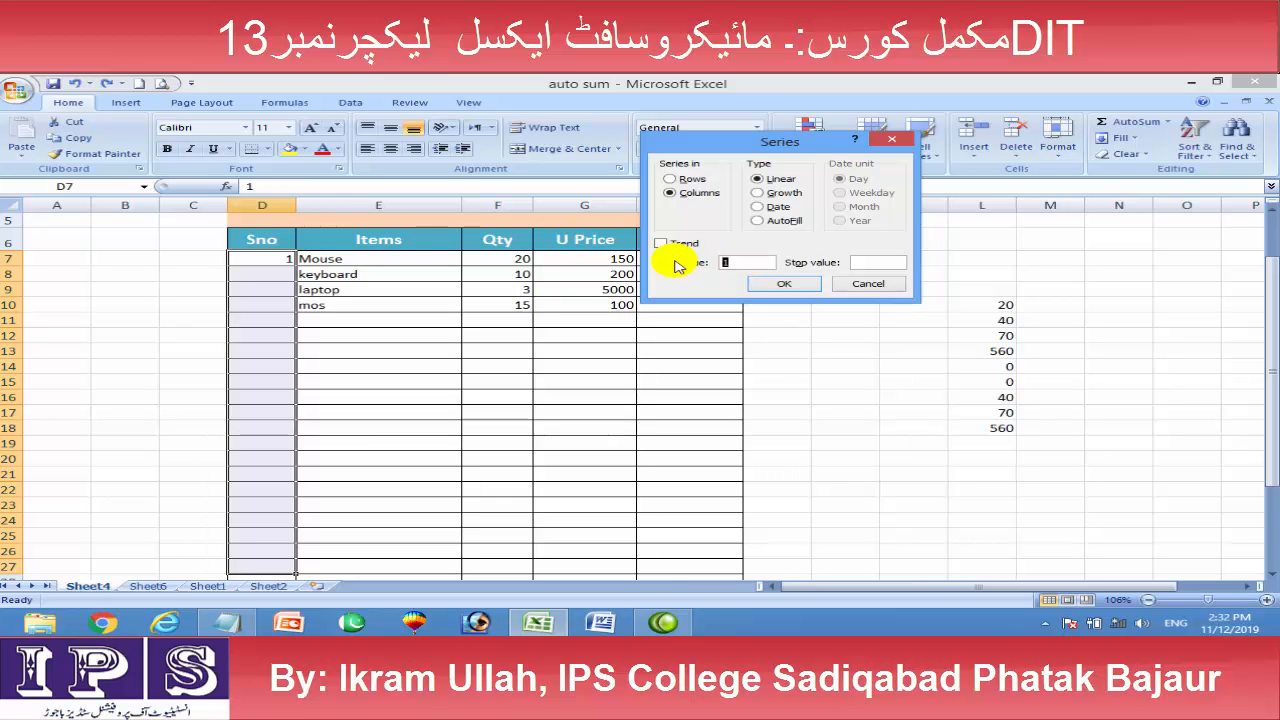
{"action": "type", "text": "1"}
{"action": "key", "text": "BackSpace"}
{"action": "type", "text": "2"}
{"action": "left_click", "coordinate": [787, 285]}
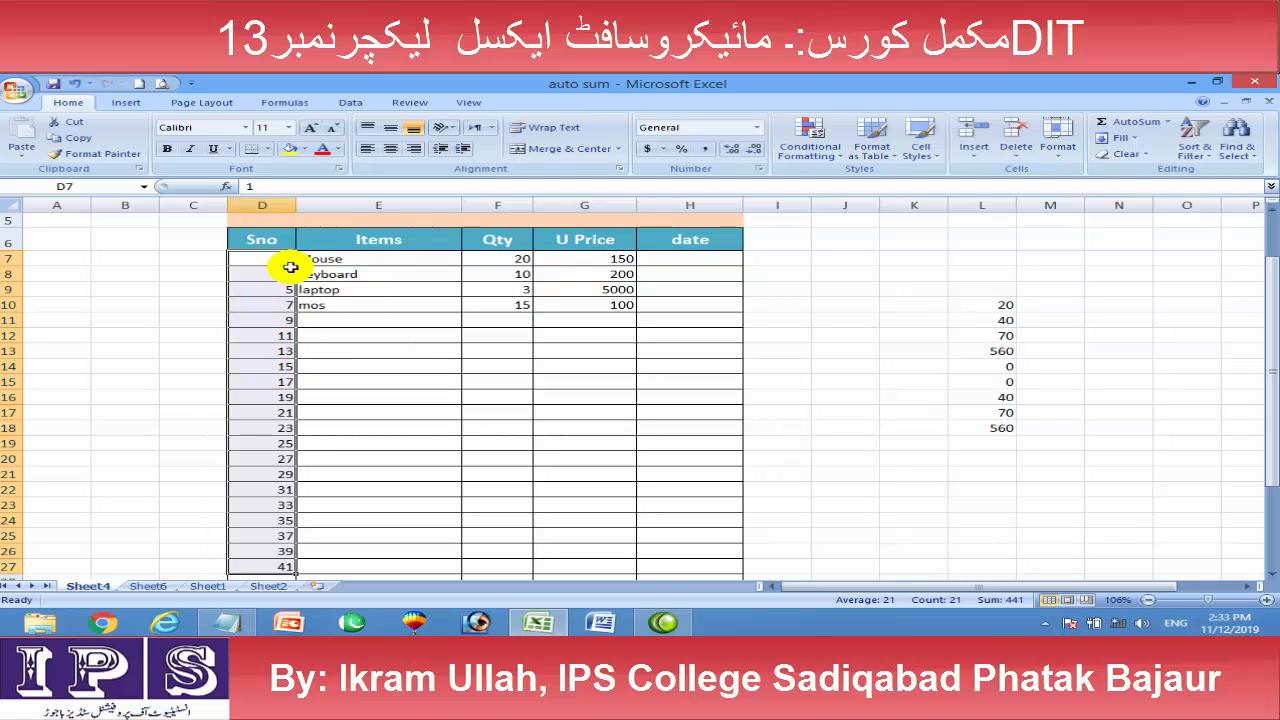
{"action": "left_click", "coordinate": [273, 262]}
{"action": "left_click", "coordinate": [434, 352]}
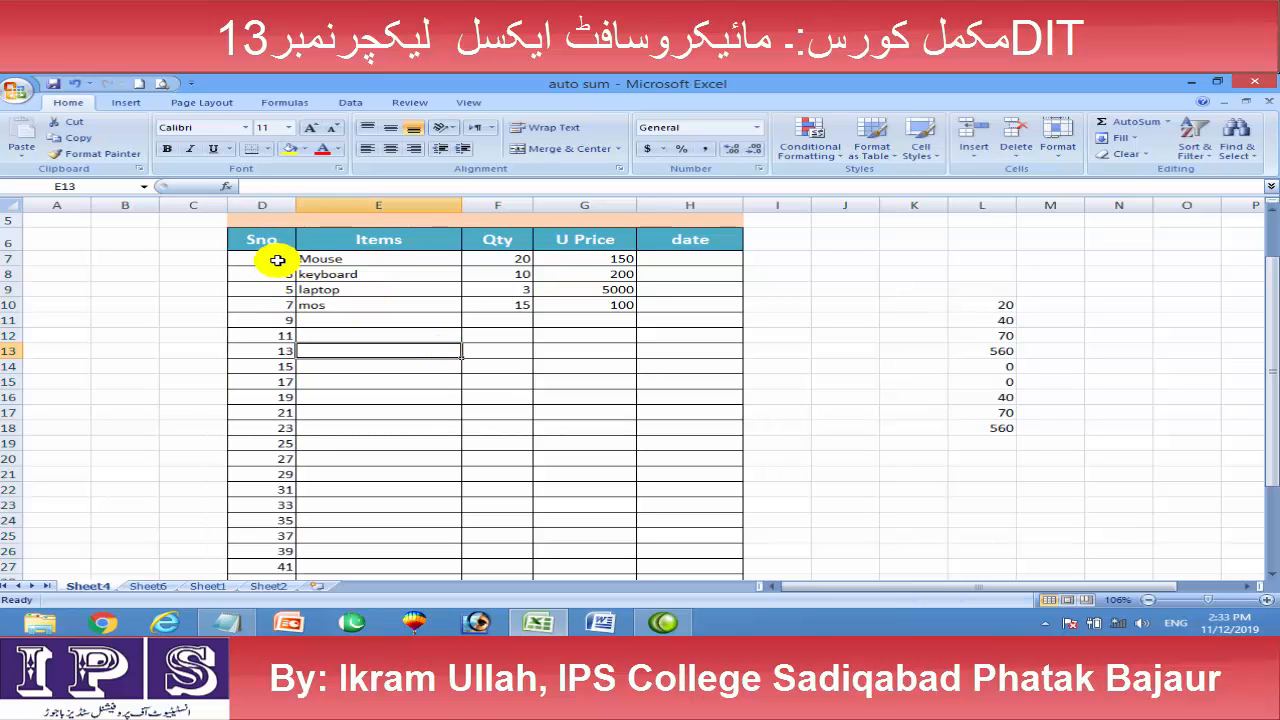
{"action": "key", "text": "ctrl+z"}
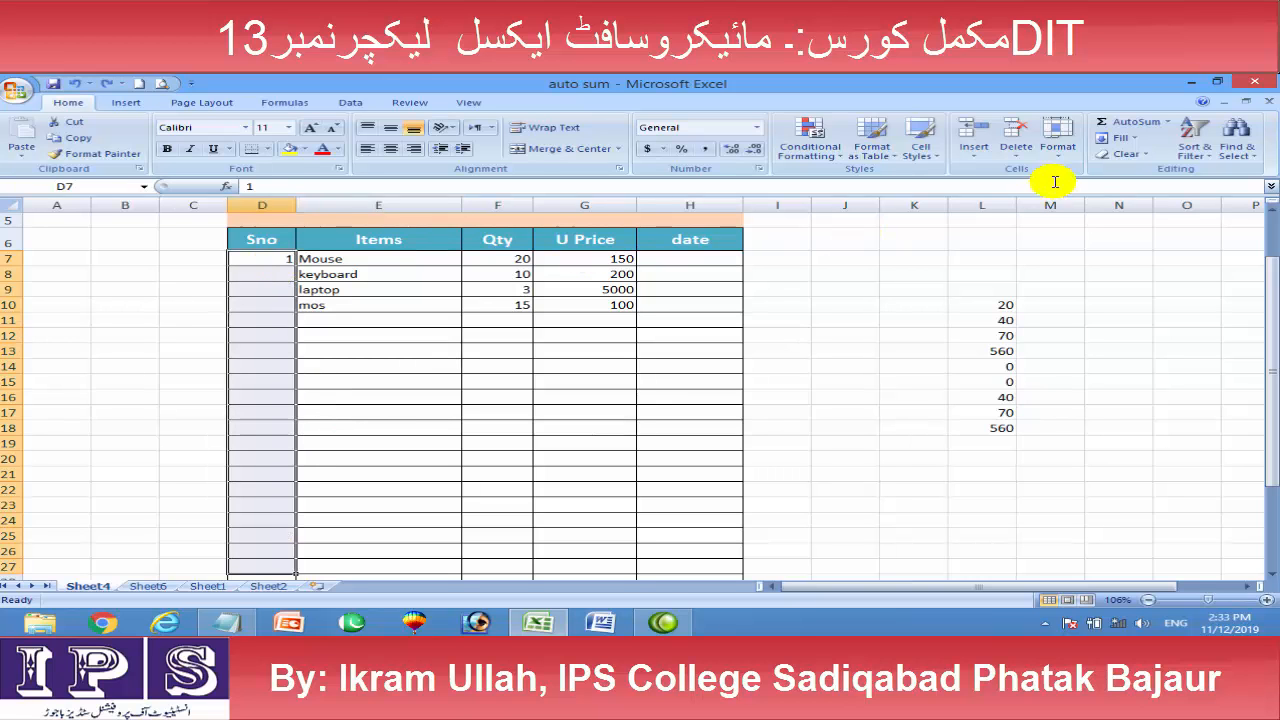
Fill the Sno range D7:D27 with a linear series using step value 2 and stop value 20, and select the filled cells D7:D16
{"action": "left_click", "coordinate": [1128, 140]}
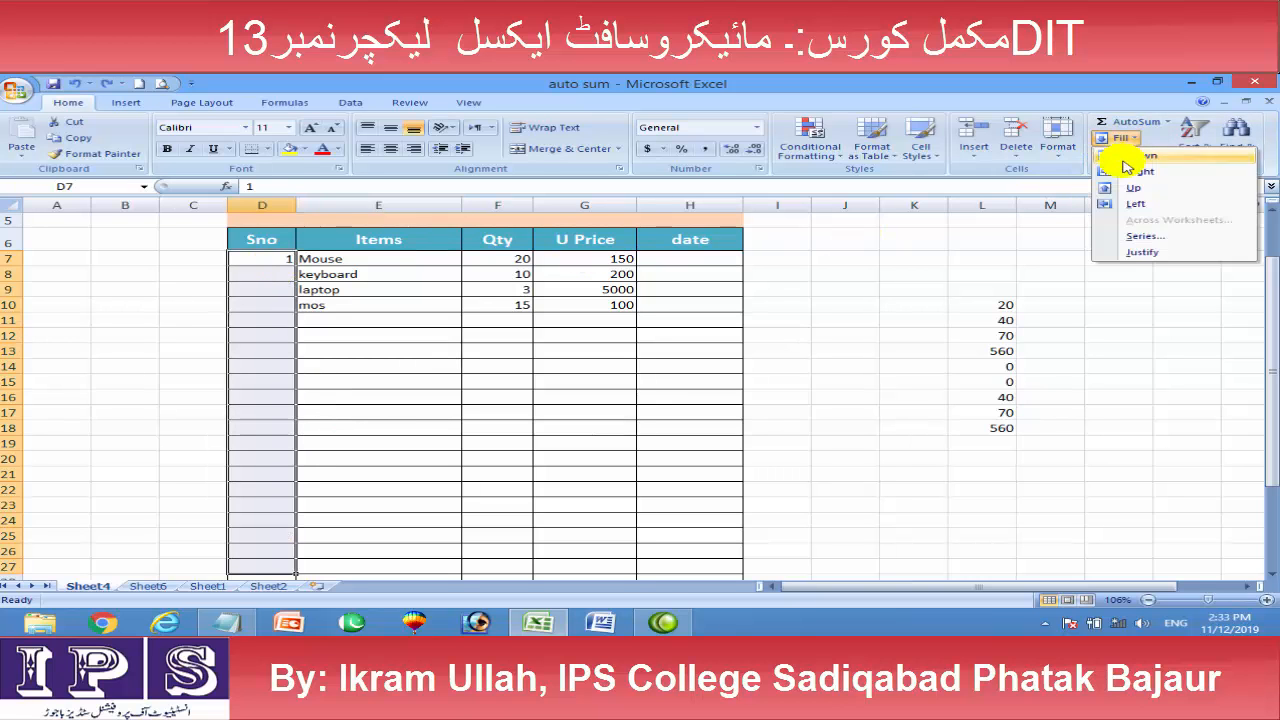
{"action": "left_click", "coordinate": [1146, 236]}
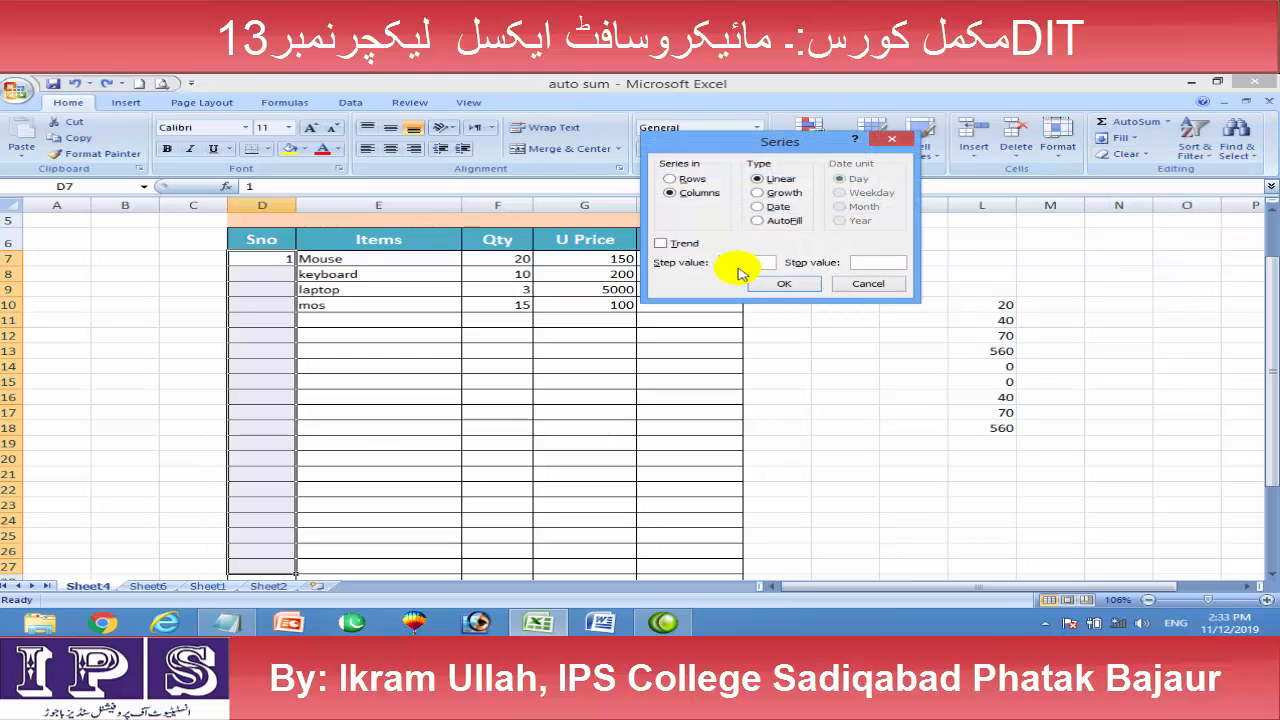
{"action": "left_click", "coordinate": [867, 262]}
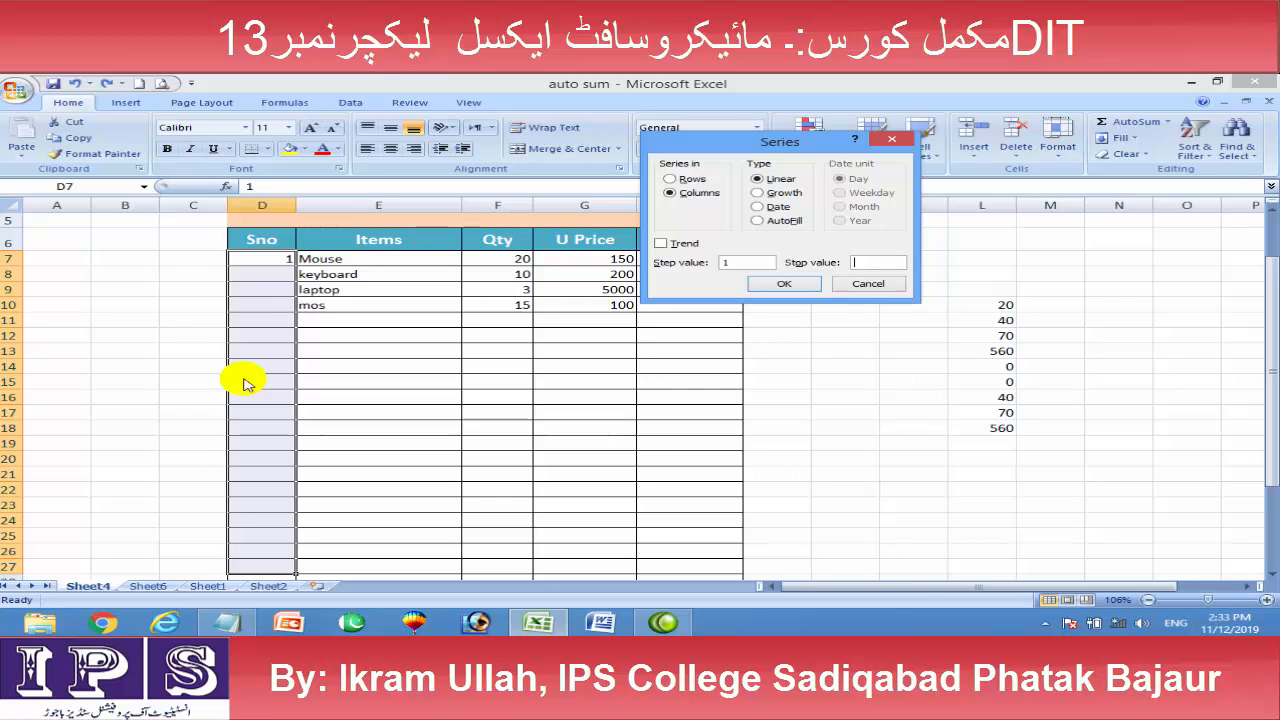
{"action": "left_click_drag", "start_coordinate": [756, 262], "coordinate": [677, 263]}
{"action": "type", "text": "2"}
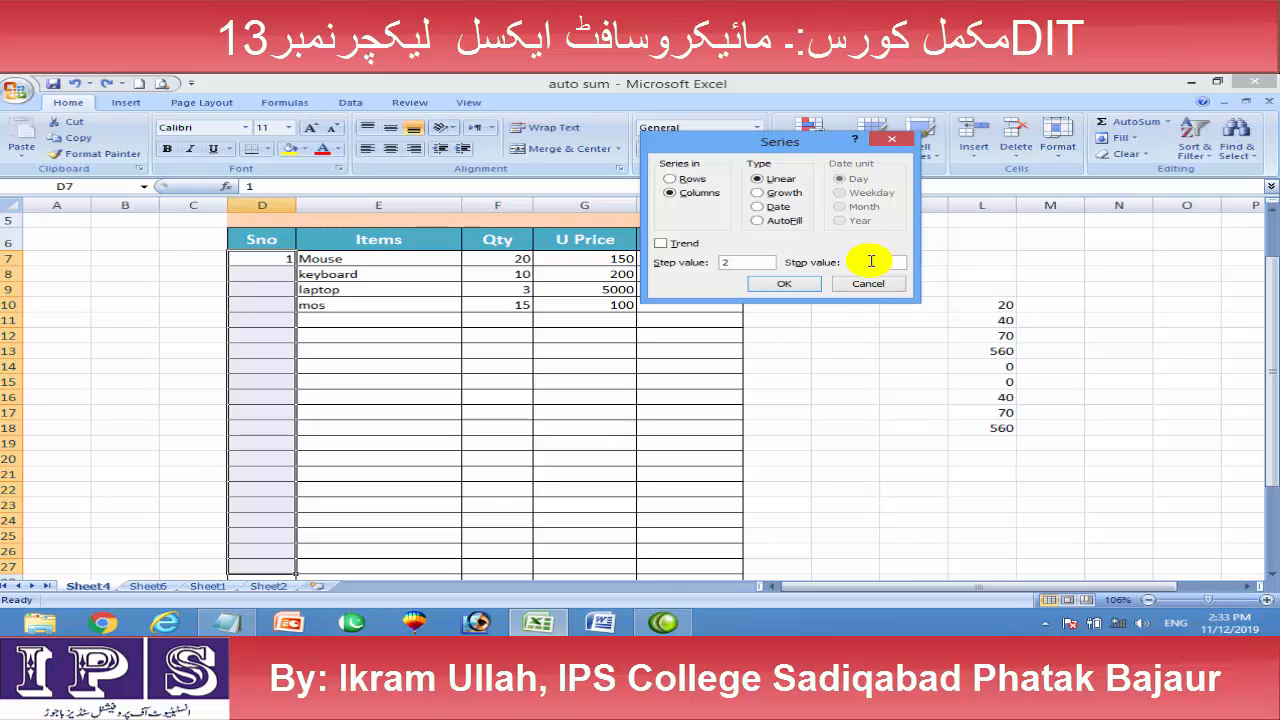
{"action": "left_click", "coordinate": [877, 261]}
{"action": "type", "text": "2"}
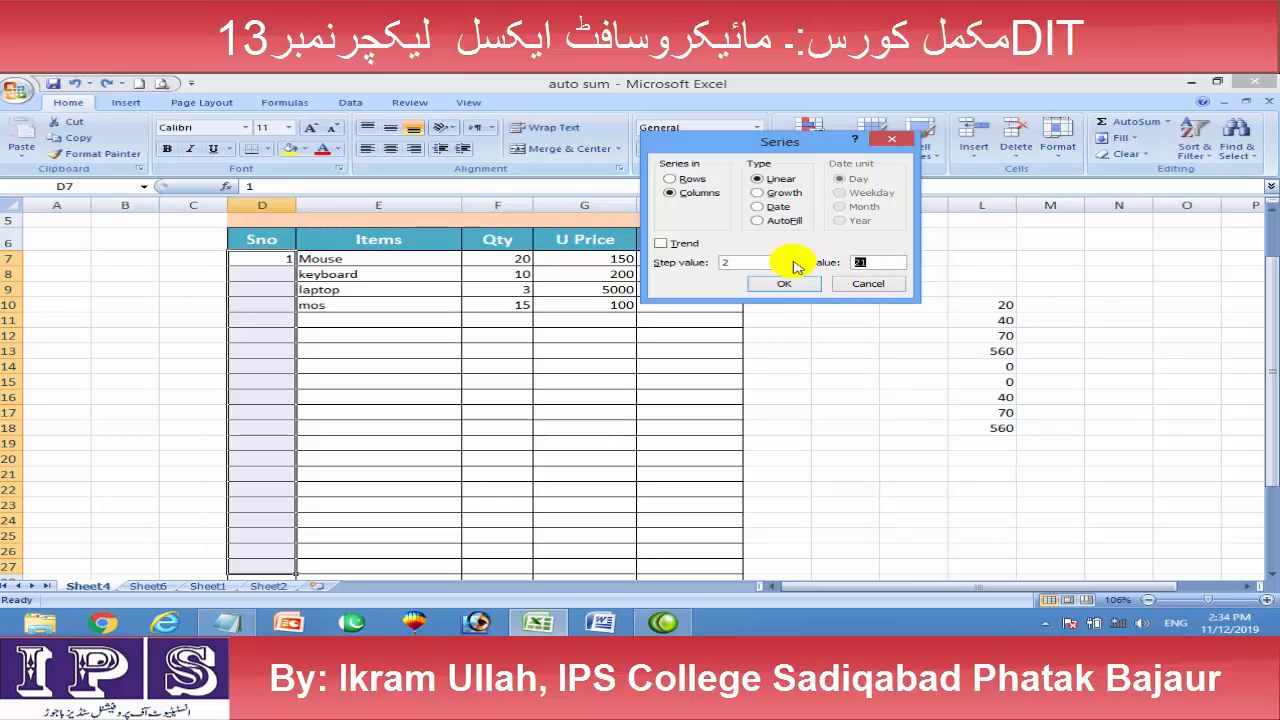
{"action": "type", "text": "0"}
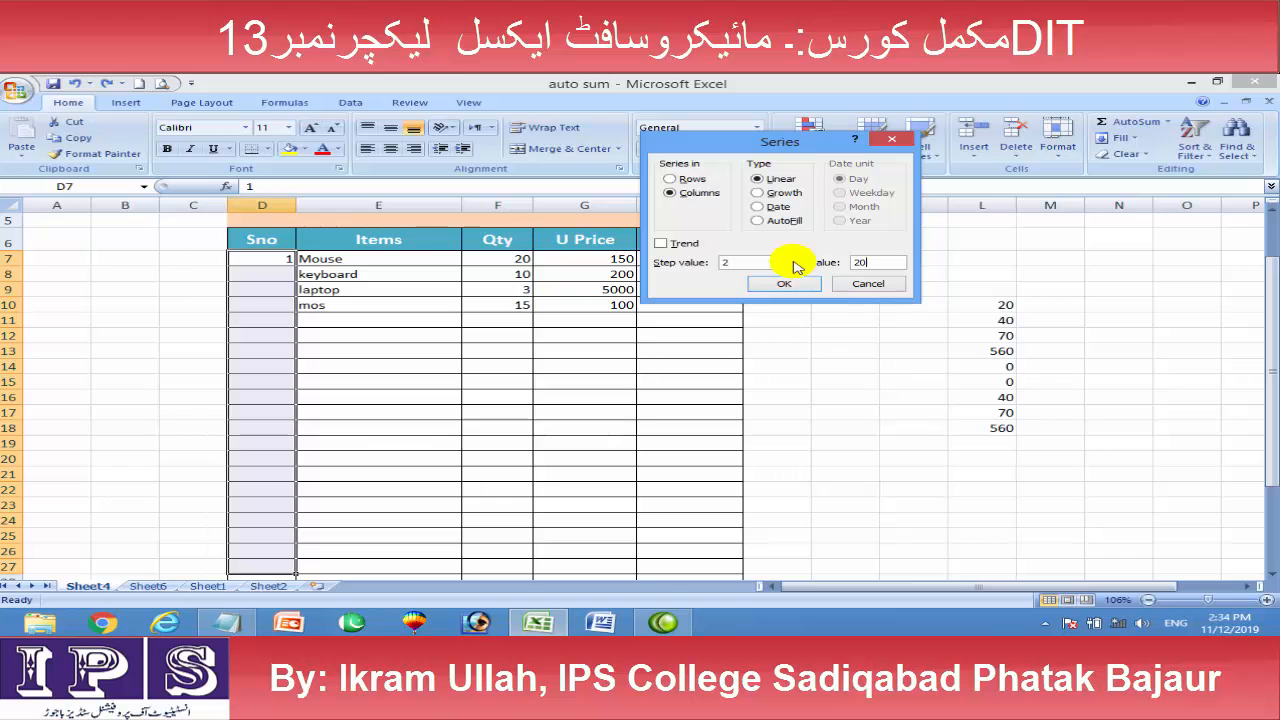
{"action": "double_click", "coordinate": [742, 262]}
{"action": "type", "text": "2"}
{"action": "left_click", "coordinate": [776, 280]}
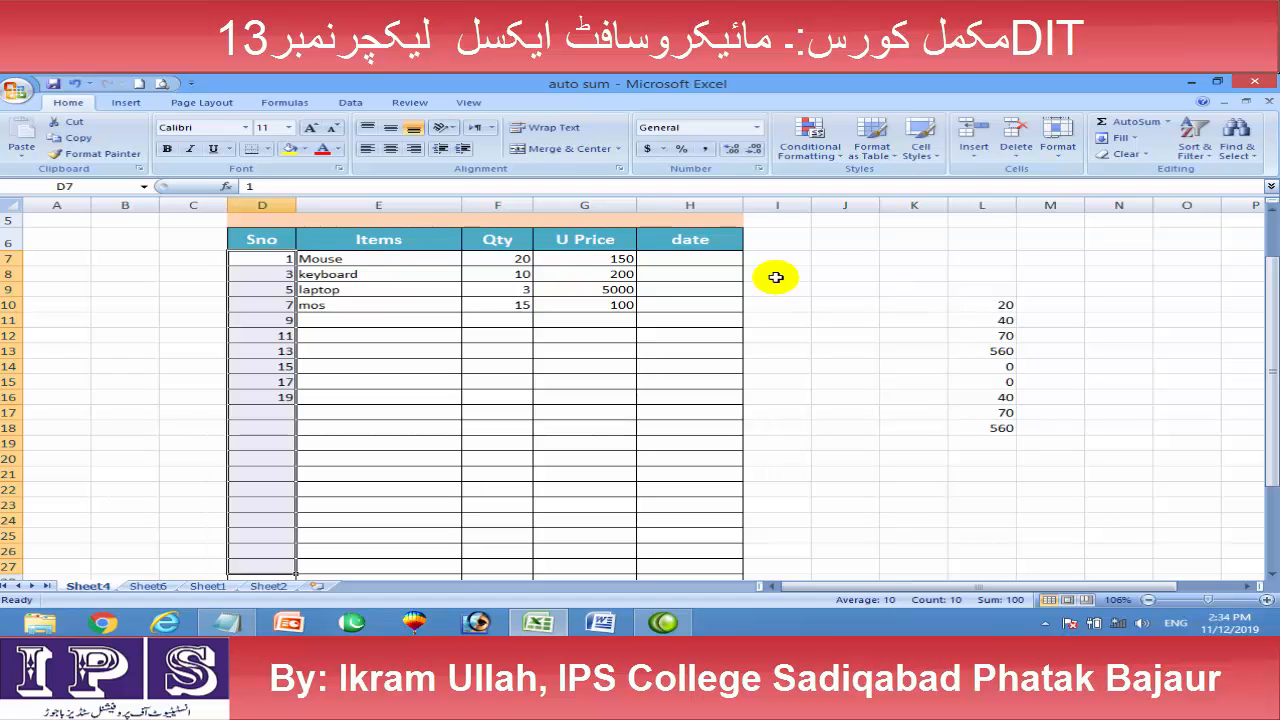
{"action": "left_click", "coordinate": [378, 366]}
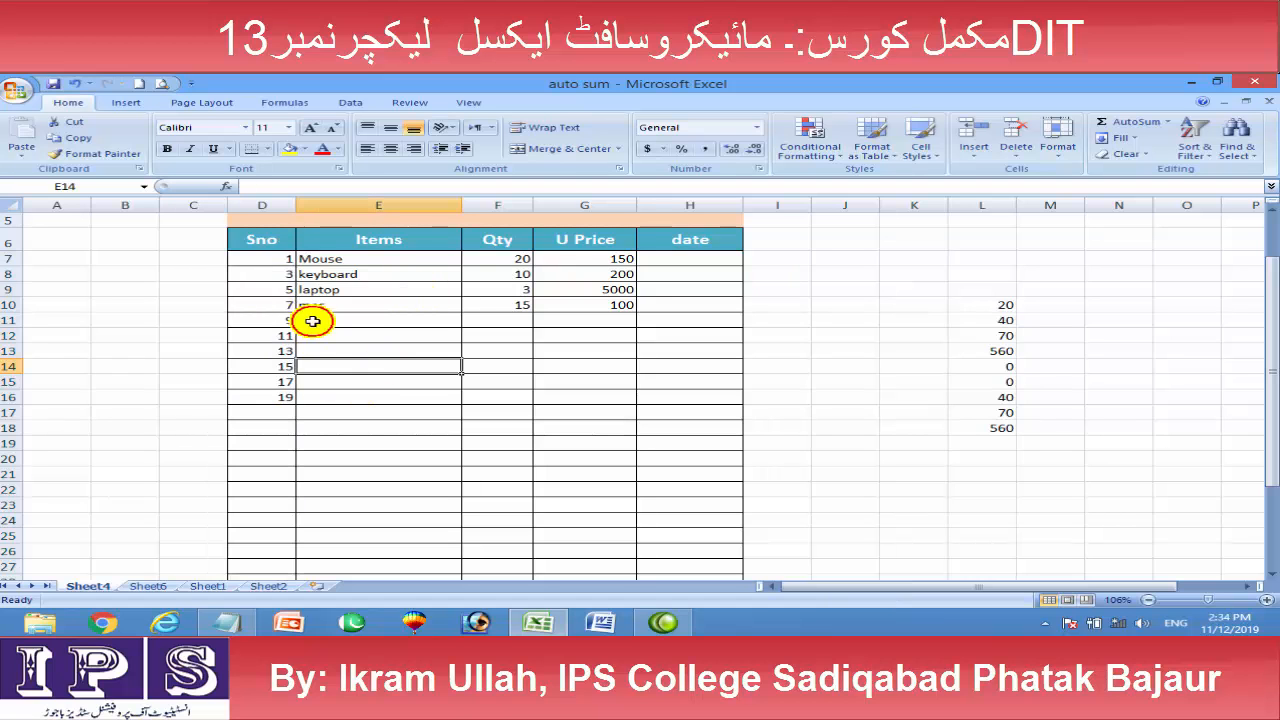
{"action": "left_click_drag", "start_coordinate": [267, 260], "coordinate": [279, 292]}
{"action": "left_click_drag", "start_coordinate": [284, 389], "coordinate": [277, 386]}
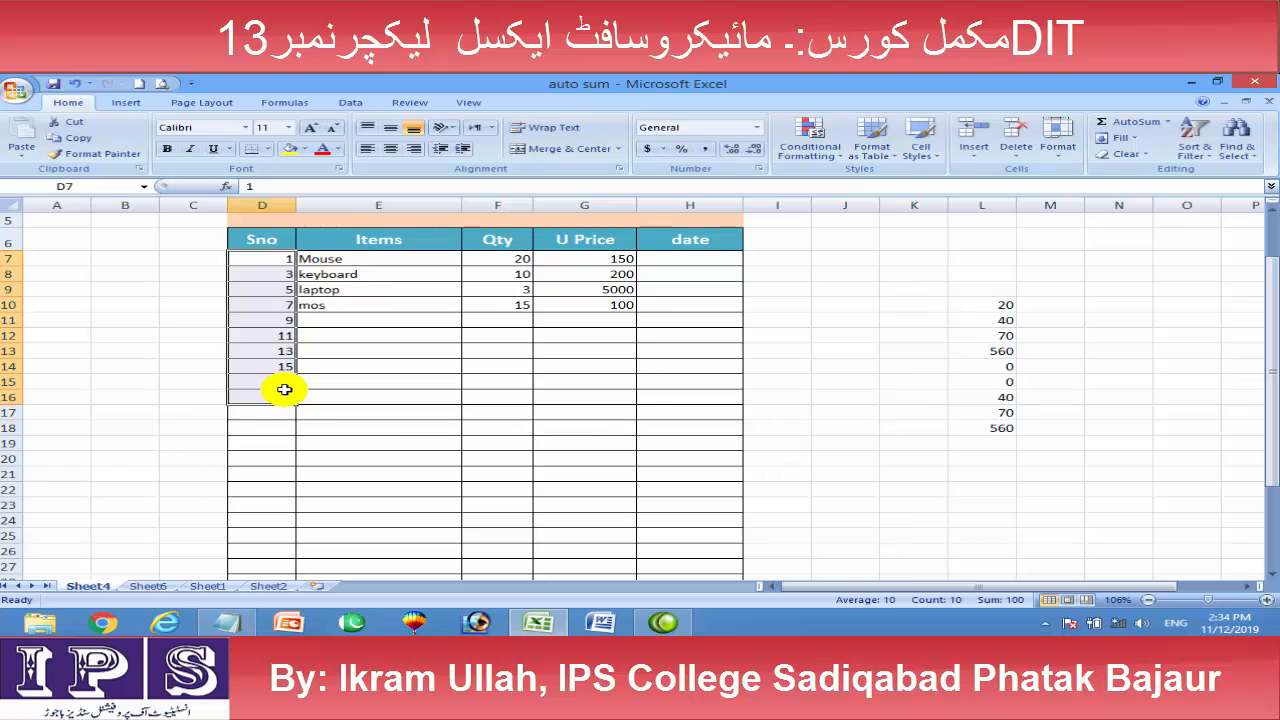
Replace the linear fill in D7:D27 with a growth series in columns using step value 2, and undo the growth fill
{"action": "key", "text": "ctrl+z"}
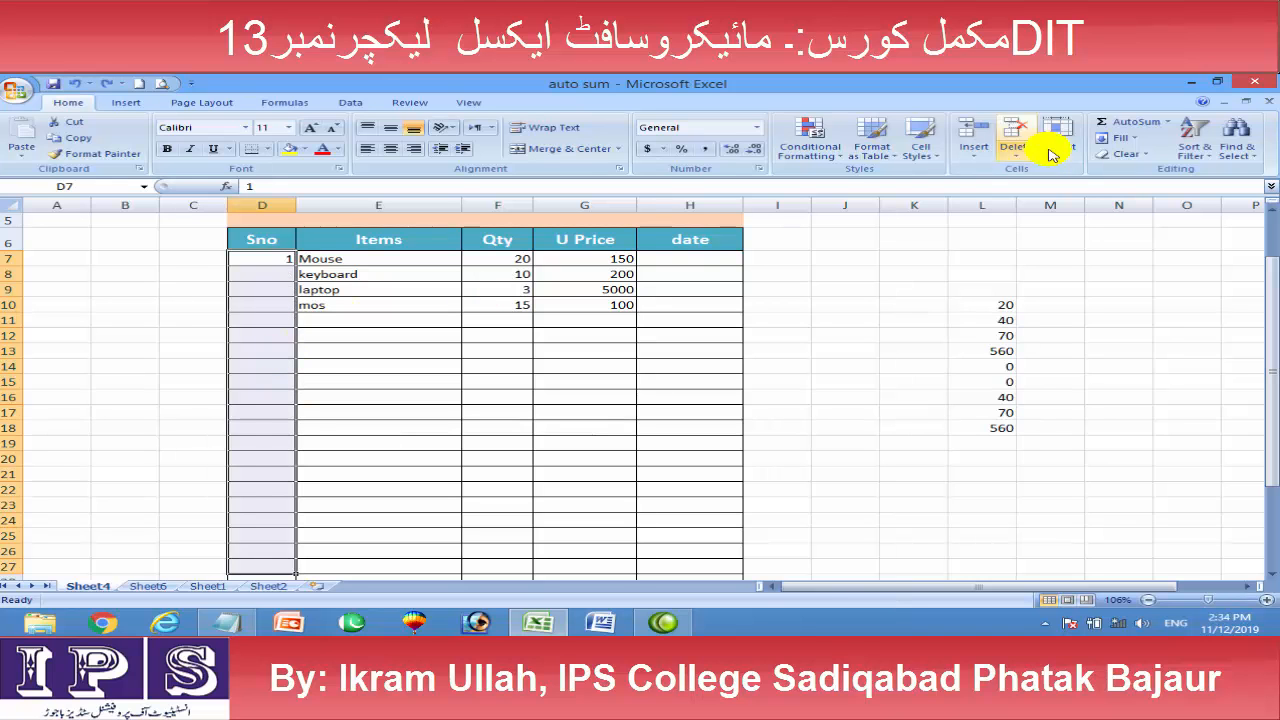
{"action": "left_click", "coordinate": [1120, 137]}
{"action": "left_click", "coordinate": [1133, 237]}
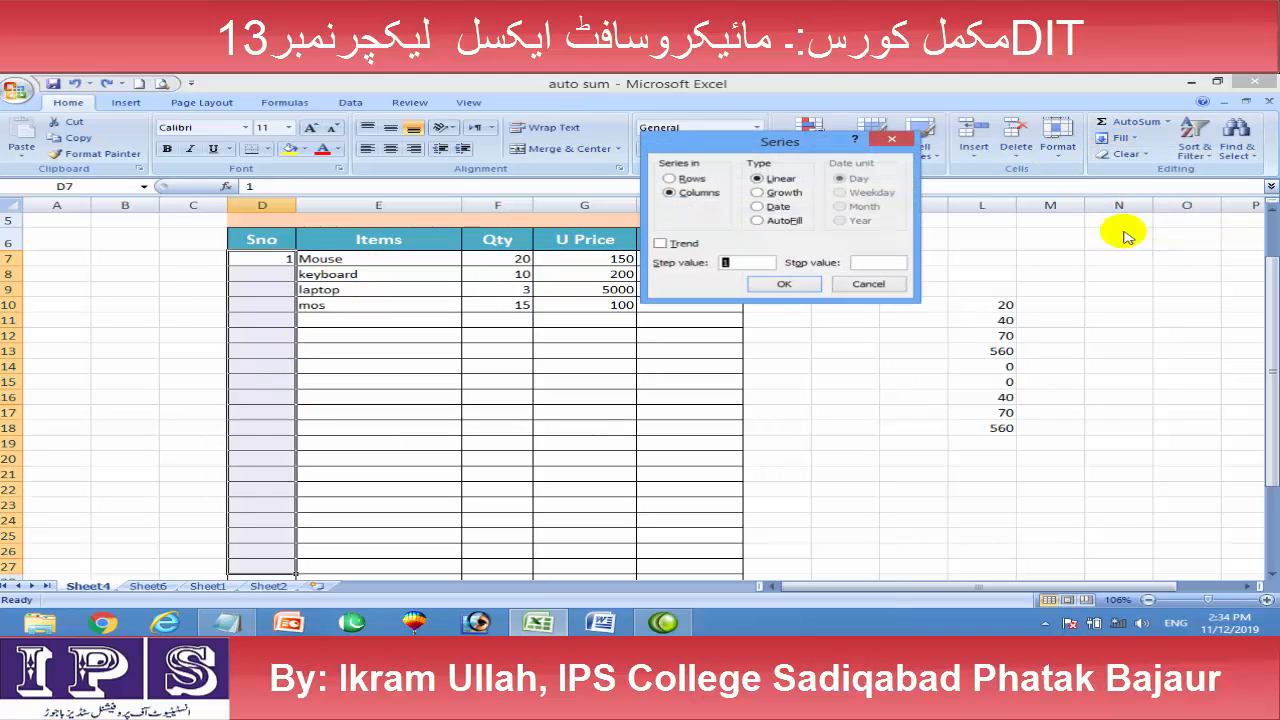
{"action": "left_click_drag", "start_coordinate": [751, 151], "coordinate": [588, 160]}
{"action": "left_click", "coordinate": [606, 202]}
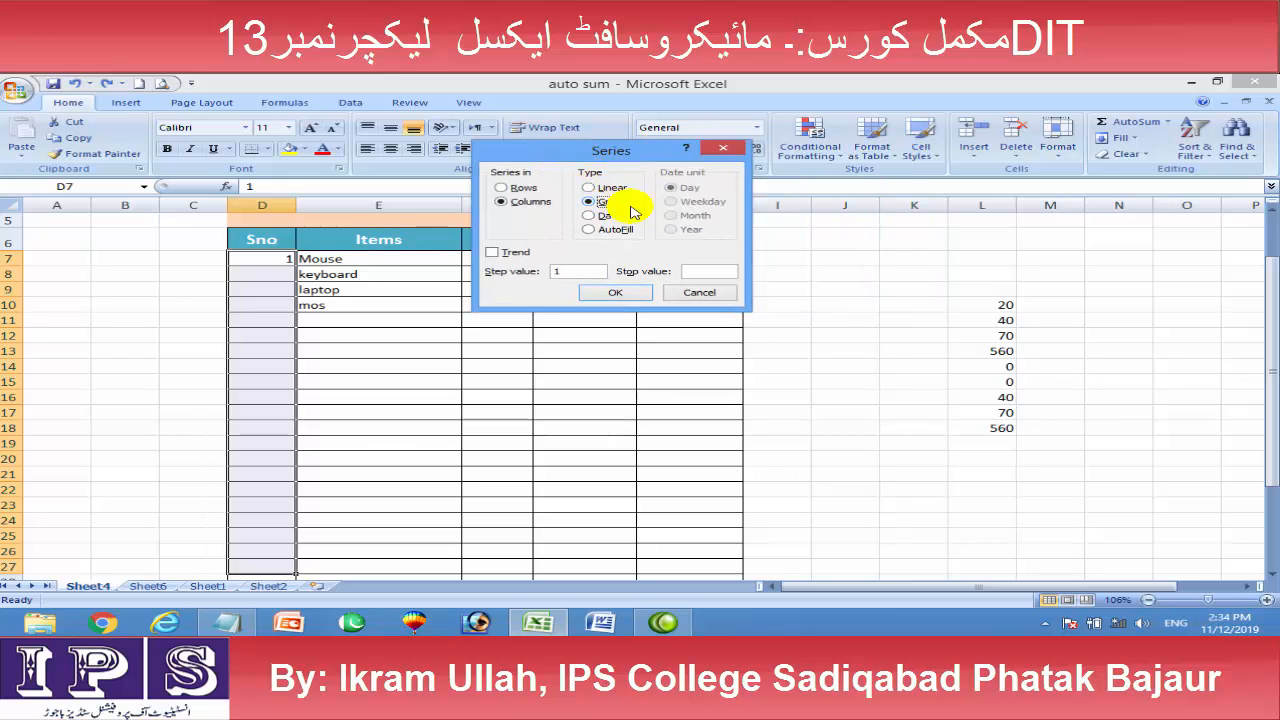
{"action": "left_click_drag", "start_coordinate": [566, 151], "coordinate": [559, 114]}
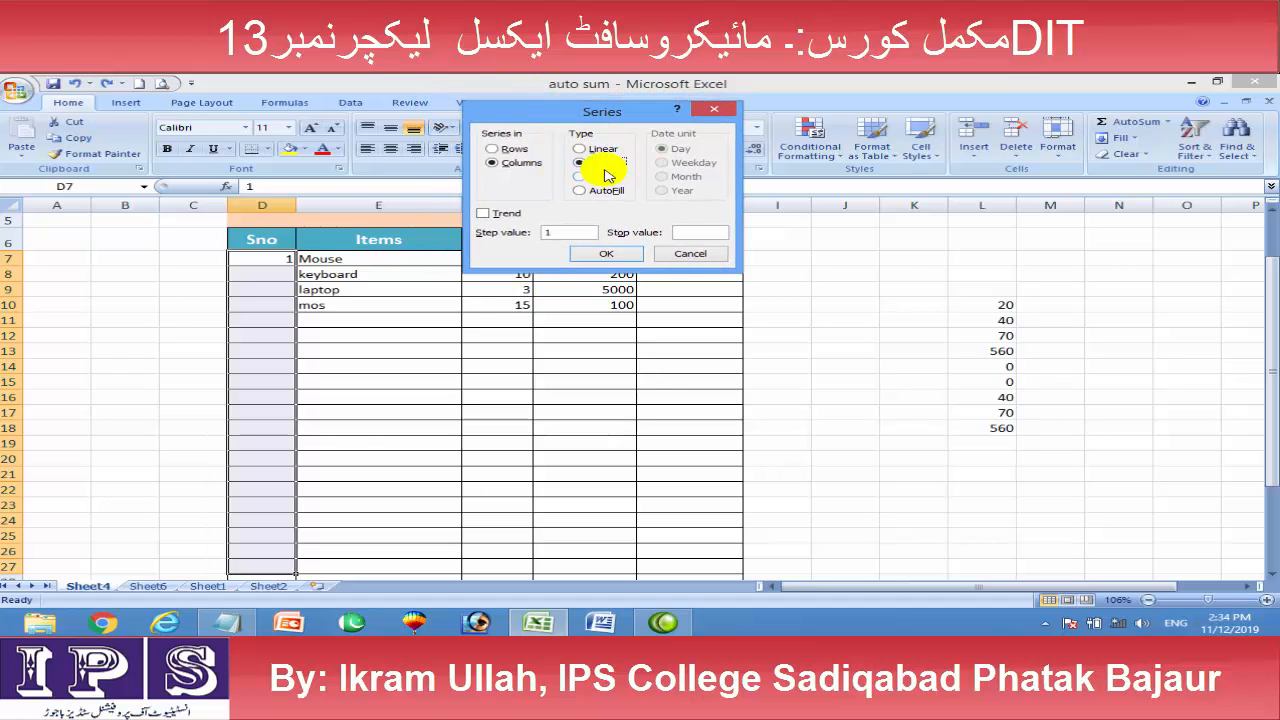
{"action": "left_click_drag", "start_coordinate": [561, 110], "coordinate": [731, 171]}
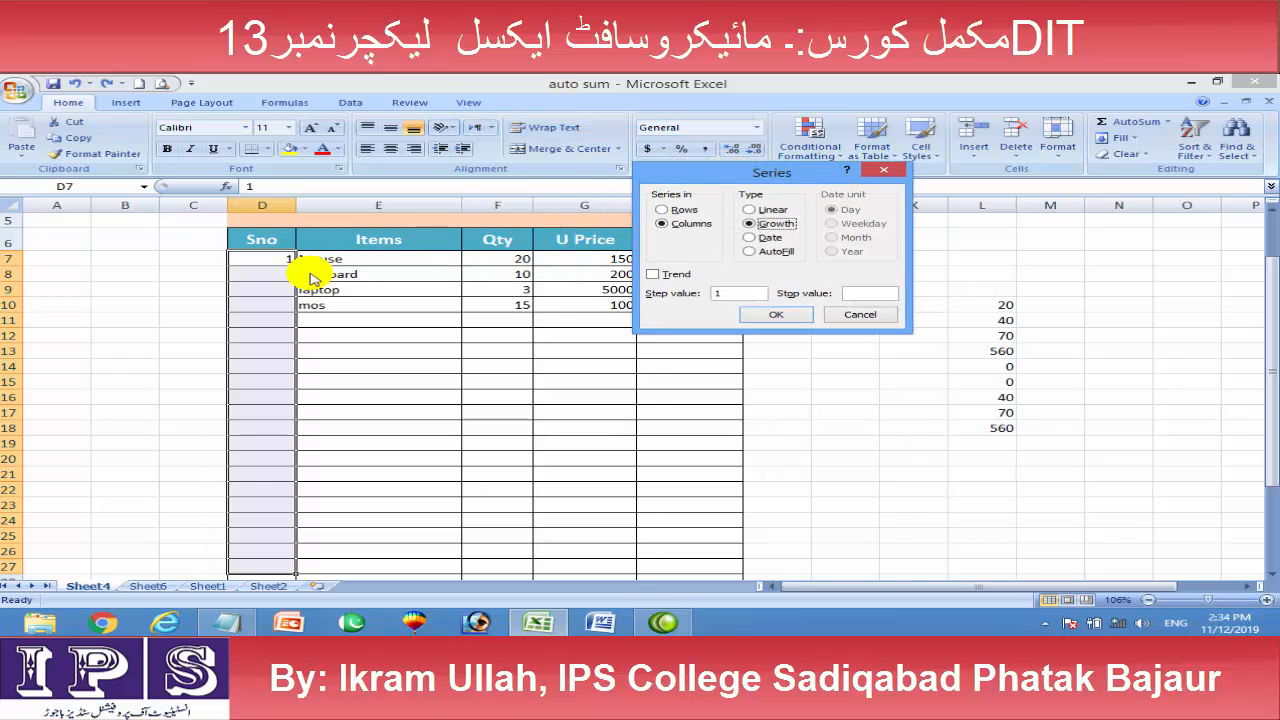
{"action": "double_click", "coordinate": [719, 292]}
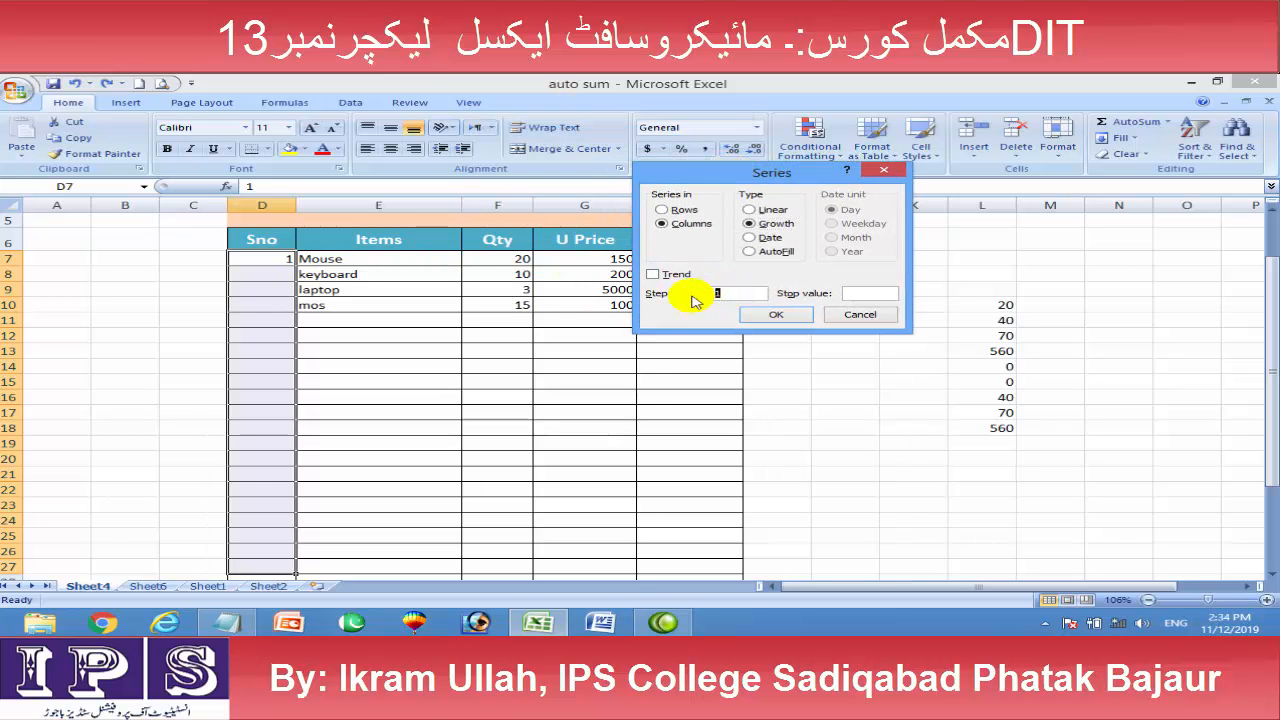
{"action": "type", "text": "2"}
{"action": "left_click", "coordinate": [776, 314]}
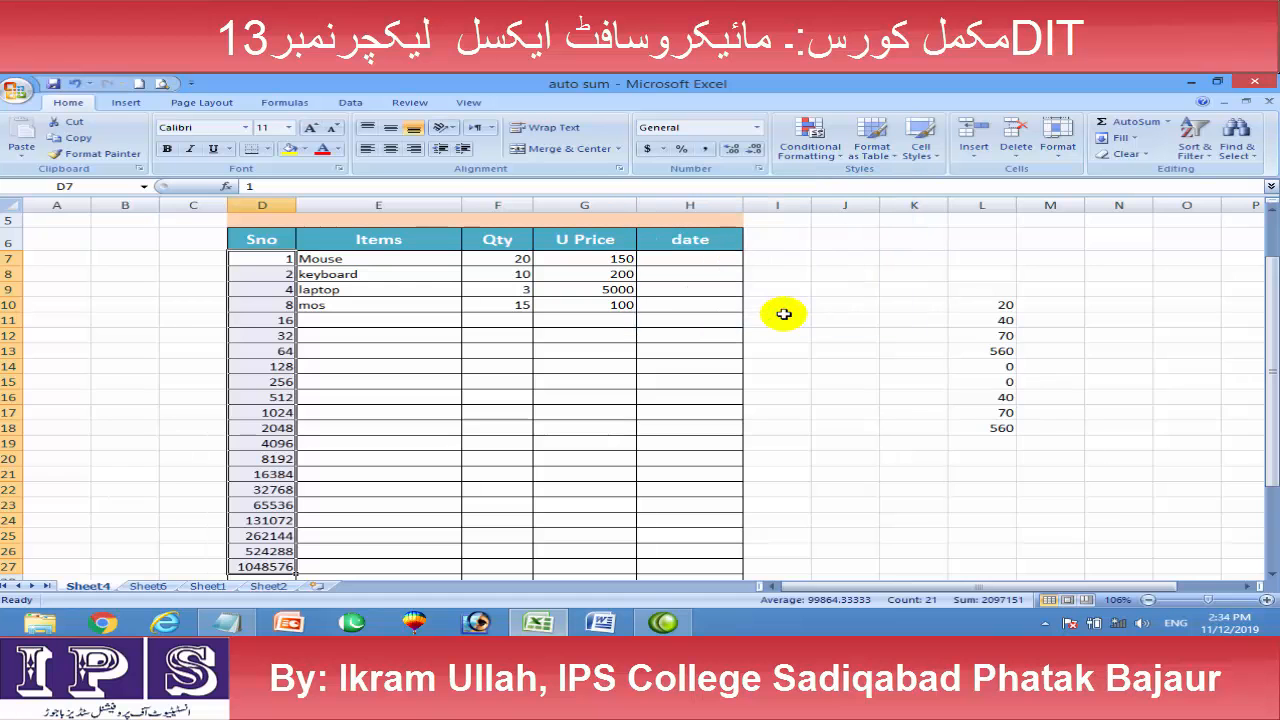
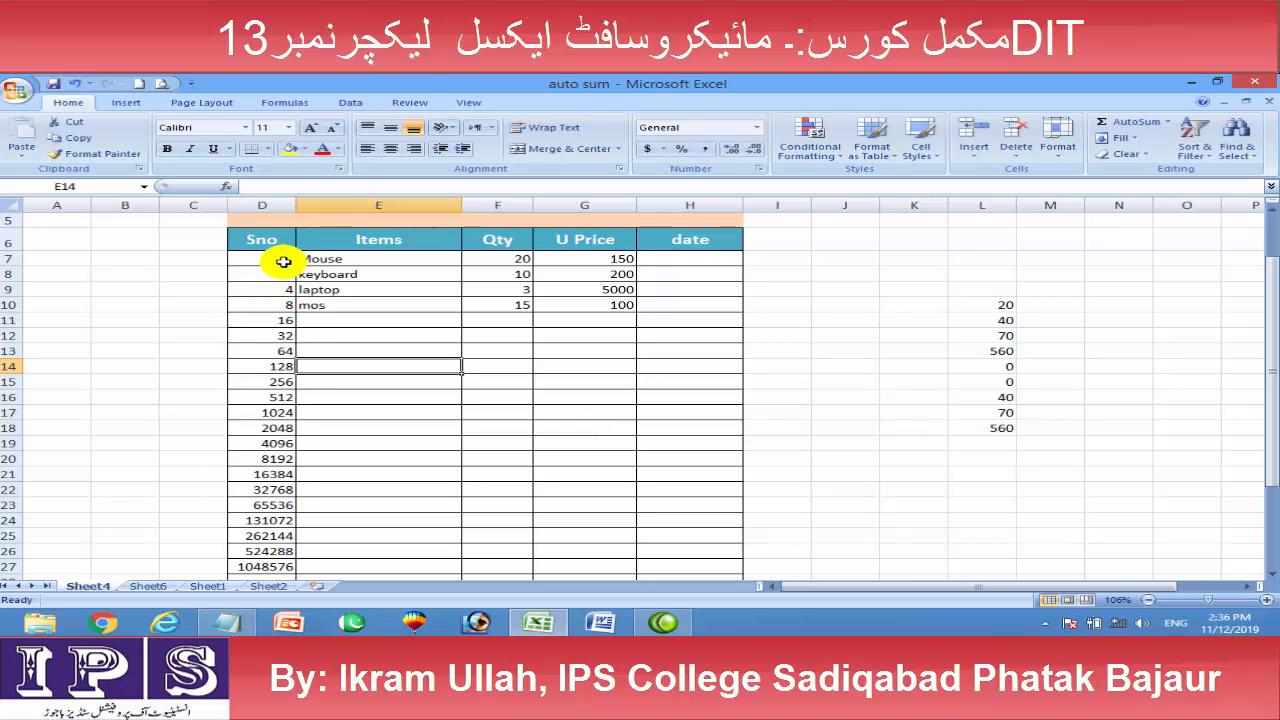
{"action": "left_click_drag", "start_coordinate": [280, 259], "coordinate": [262, 335]}
{"action": "left_click", "coordinate": [347, 436]}
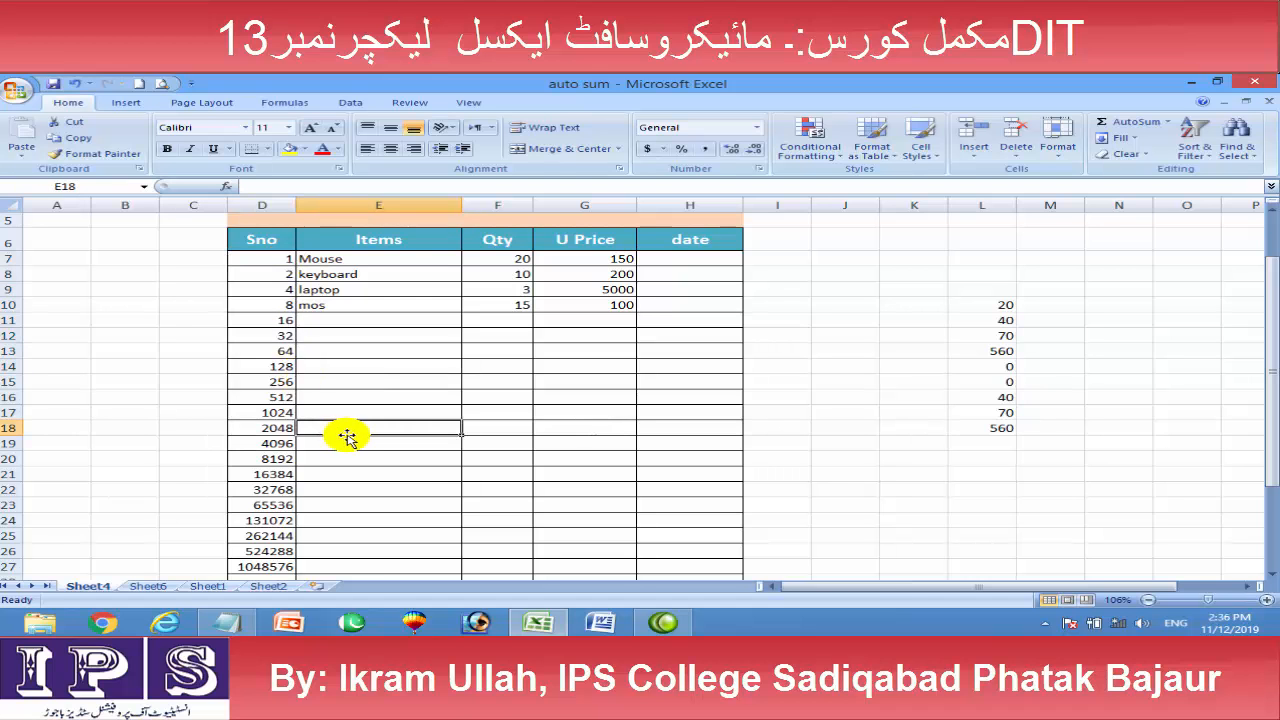
{"action": "key", "text": "ctrl+z"}
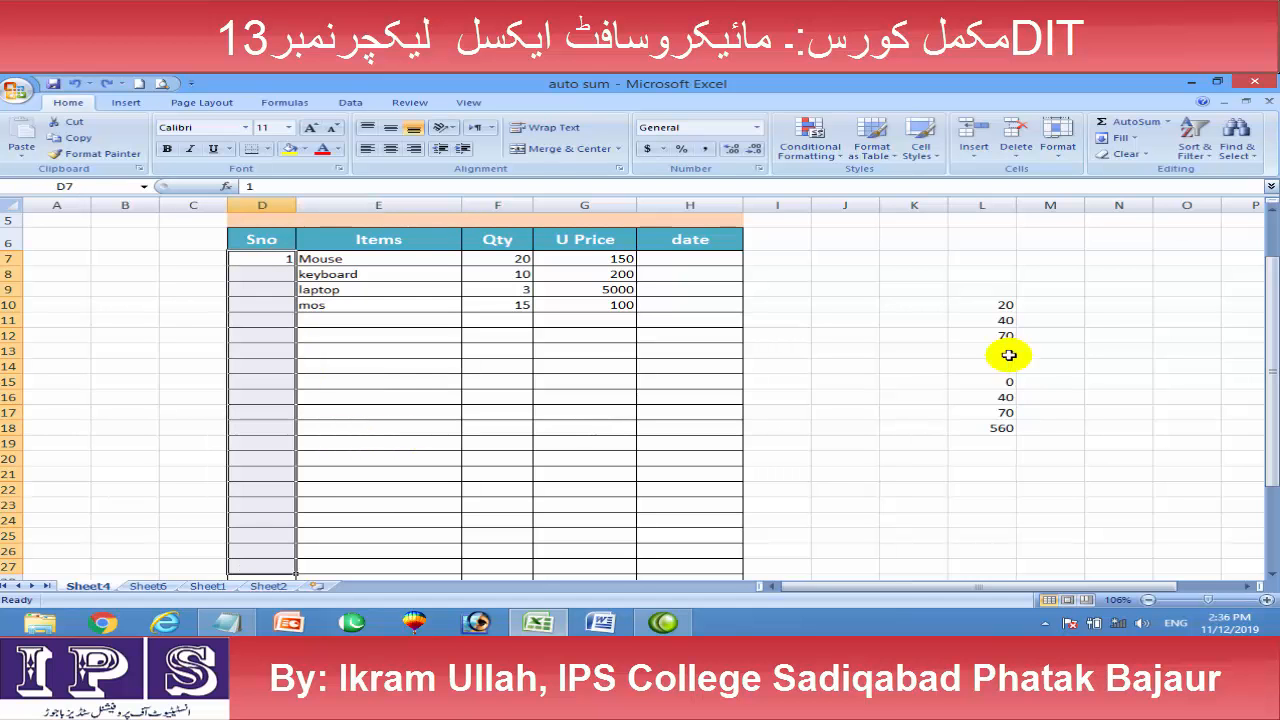
Fill D7:D27 with a growth series in columns using step value 2 and stop value 5000, and undo the fill
{"action": "left_click", "coordinate": [1117, 145]}
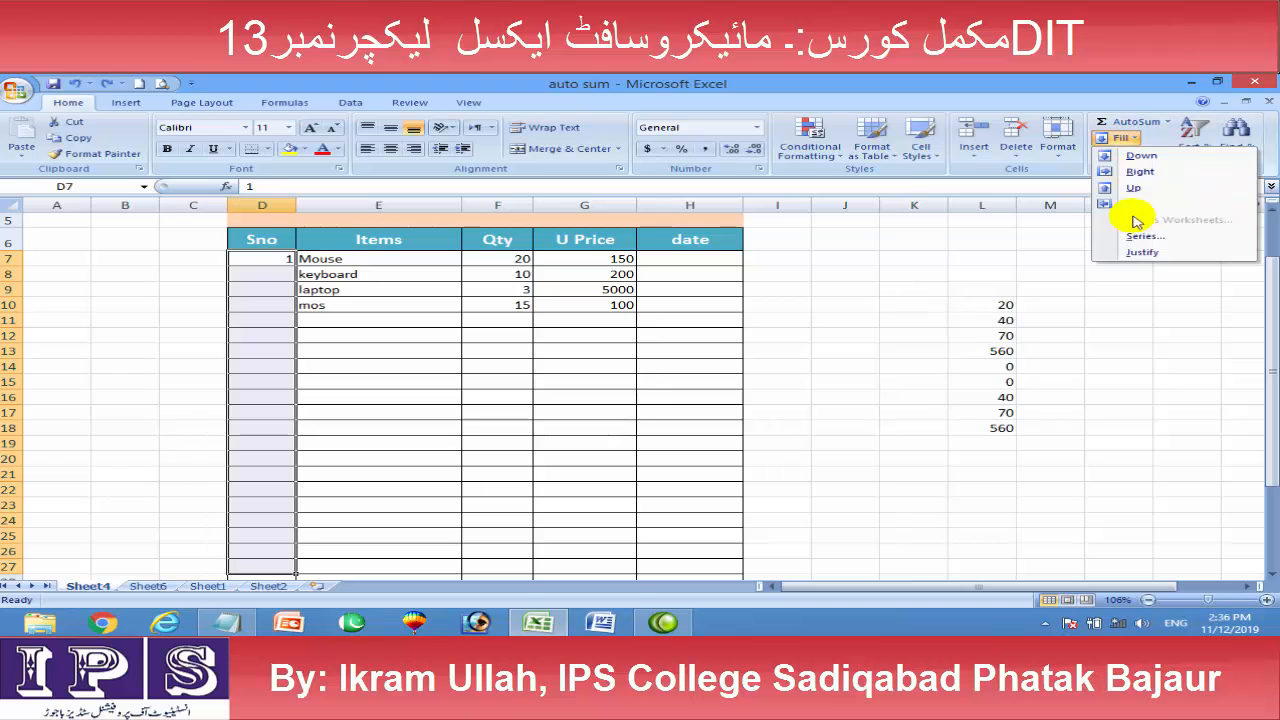
{"action": "left_click", "coordinate": [1134, 238]}
{"action": "left_click", "coordinate": [750, 224]}
{"action": "type", "text": "2"}
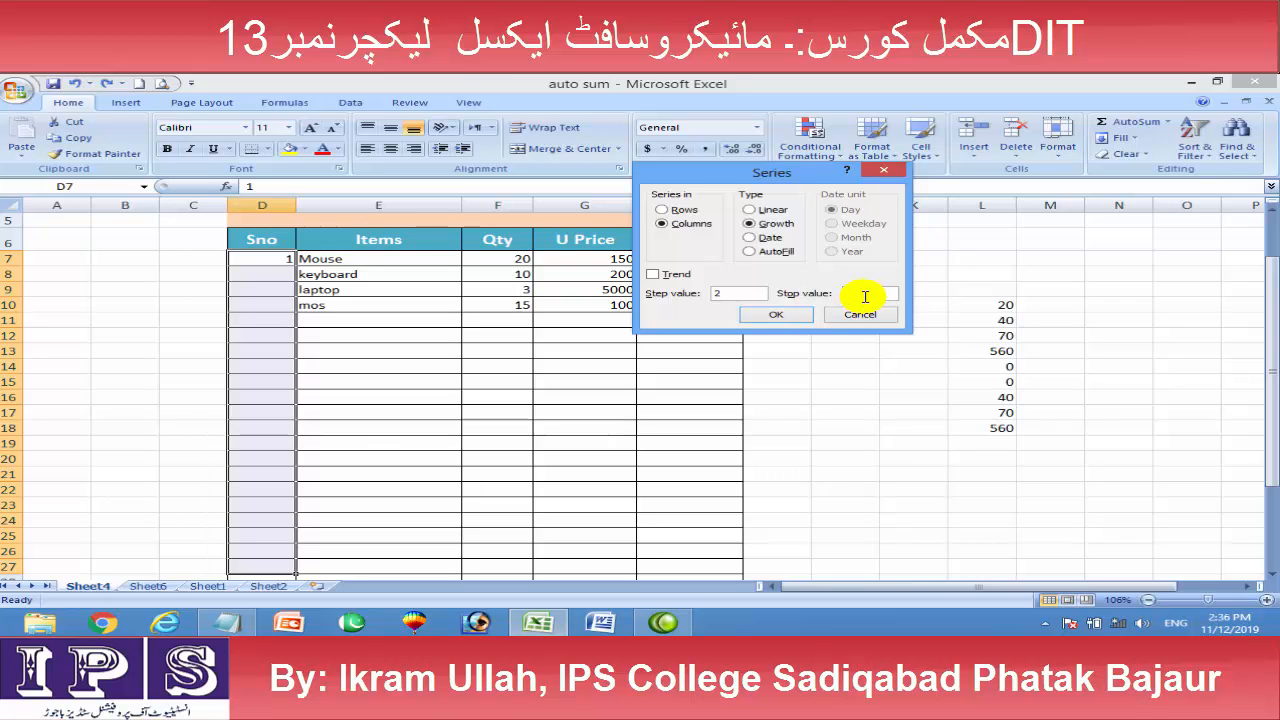
{"action": "left_click", "coordinate": [865, 293]}
{"action": "type", "text": "500"}
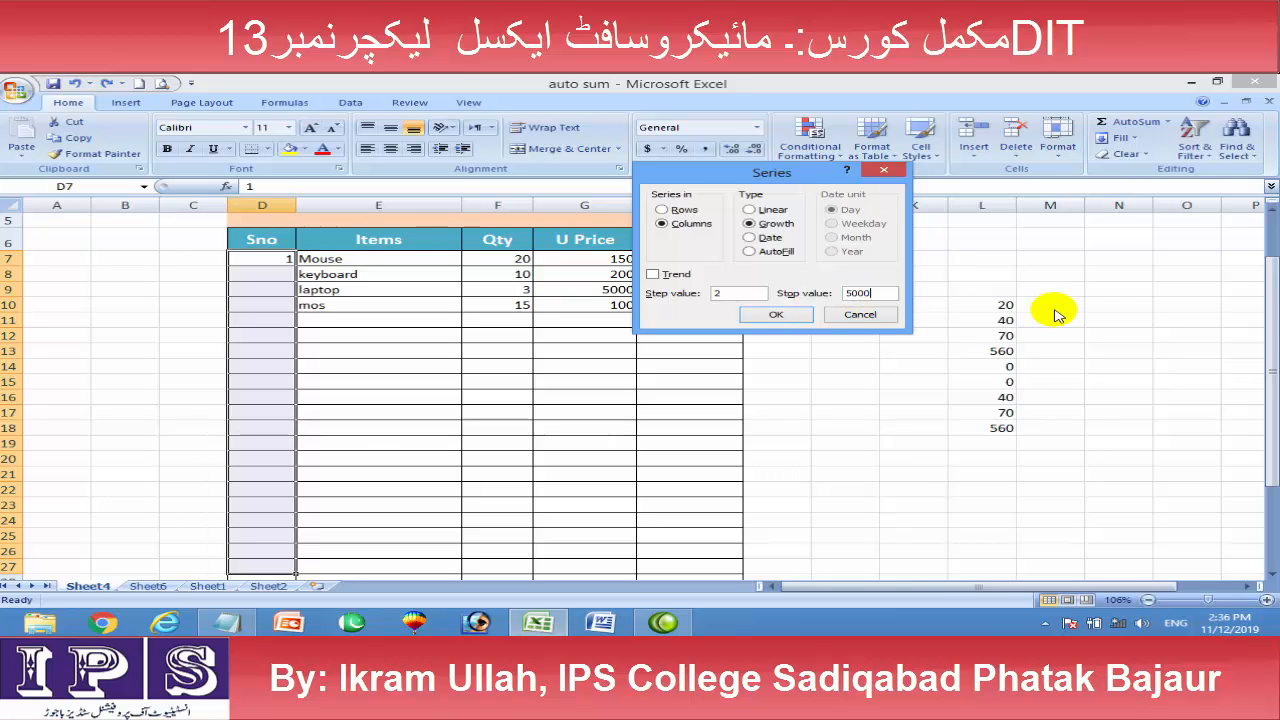
{"action": "type", "text": "0"}
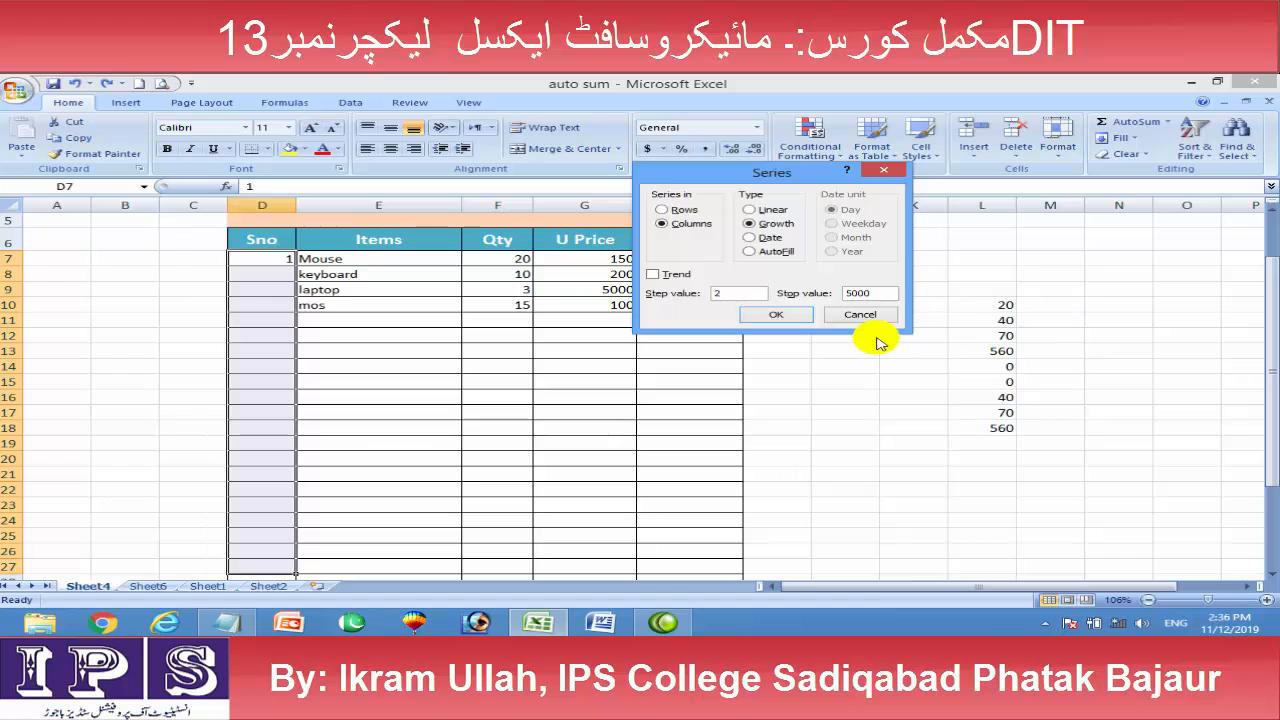
{"action": "left_click", "coordinate": [766, 314]}
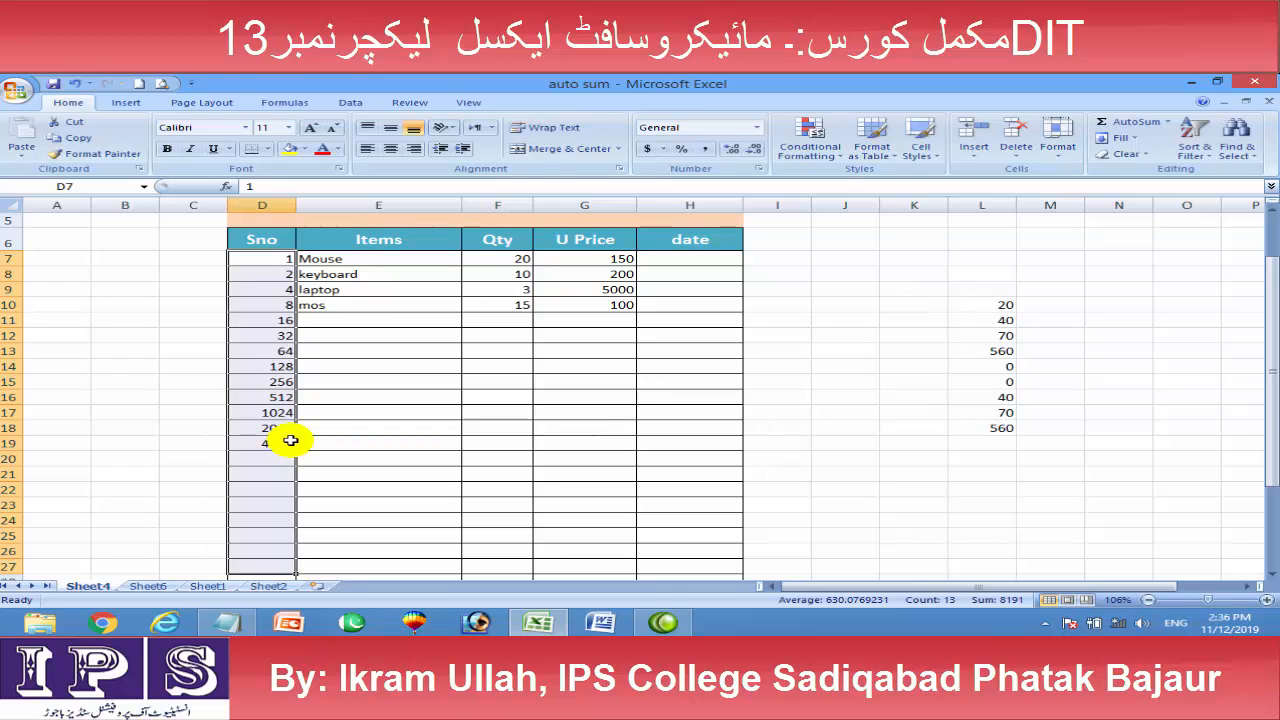
{"action": "key", "text": "ctrl+z"}
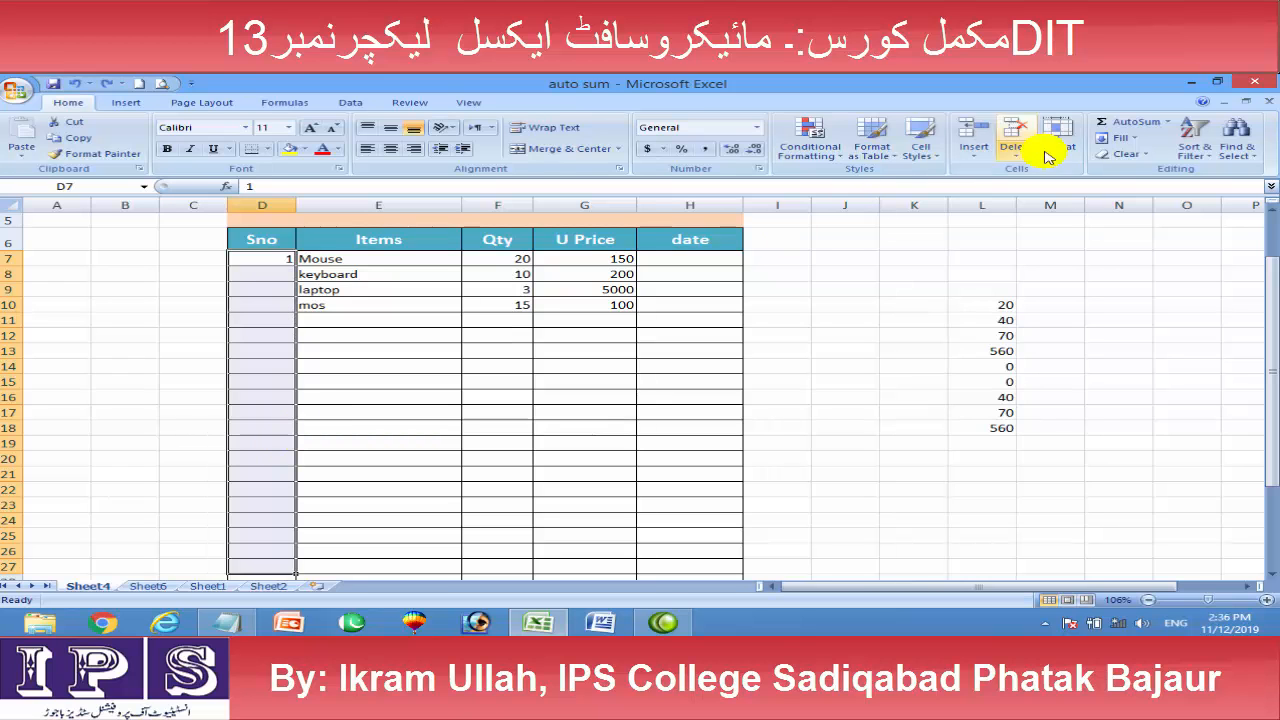
{"action": "left_click", "coordinate": [1122, 139]}
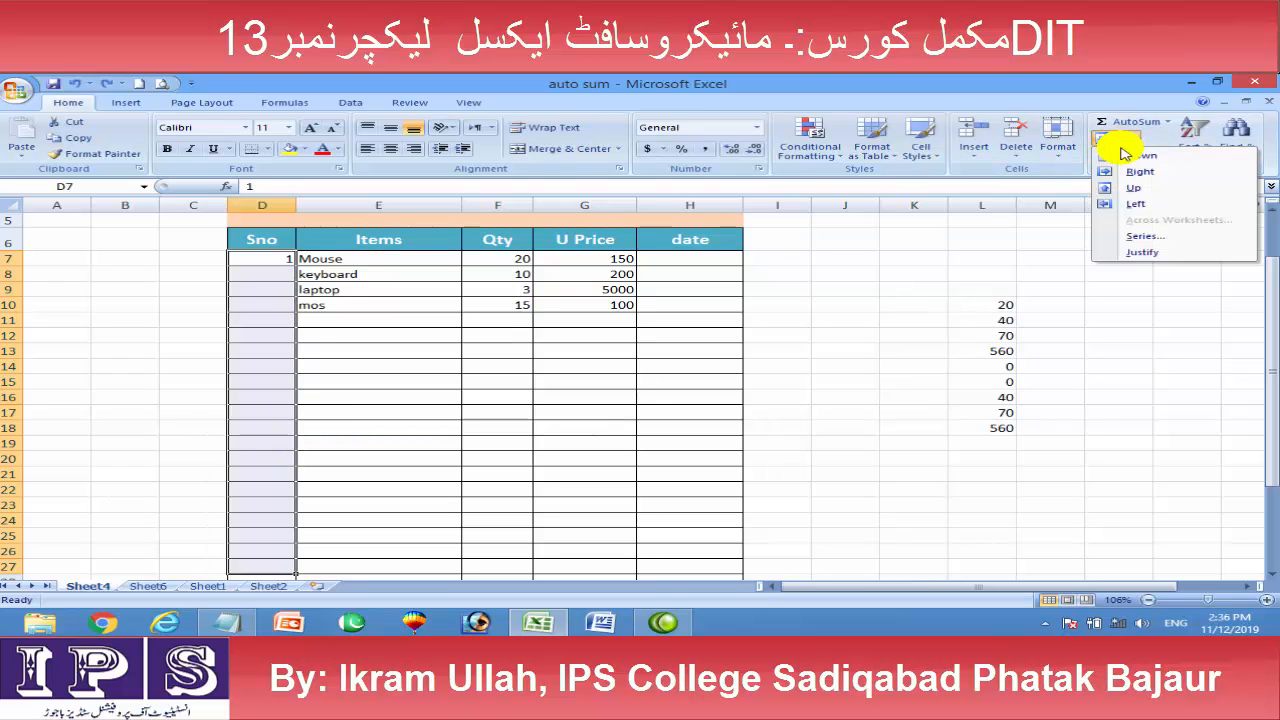
{"action": "left_click", "coordinate": [1143, 236]}
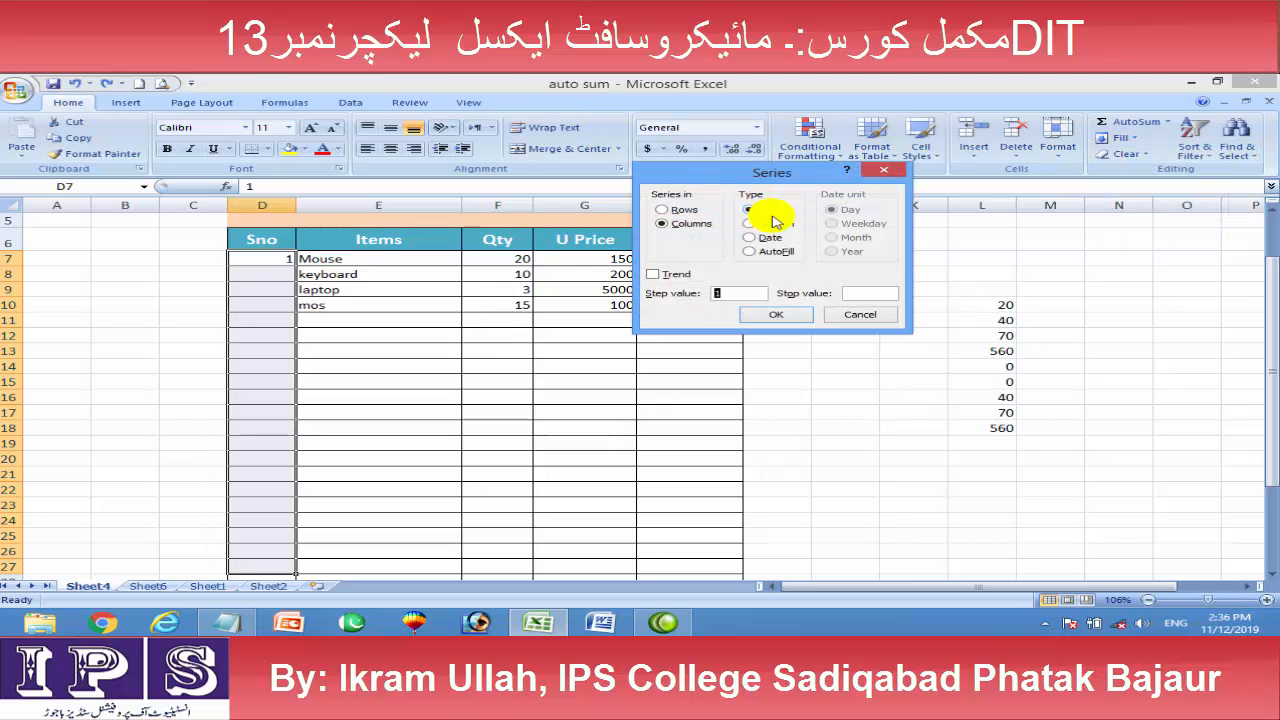
{"action": "left_click", "coordinate": [772, 238]}
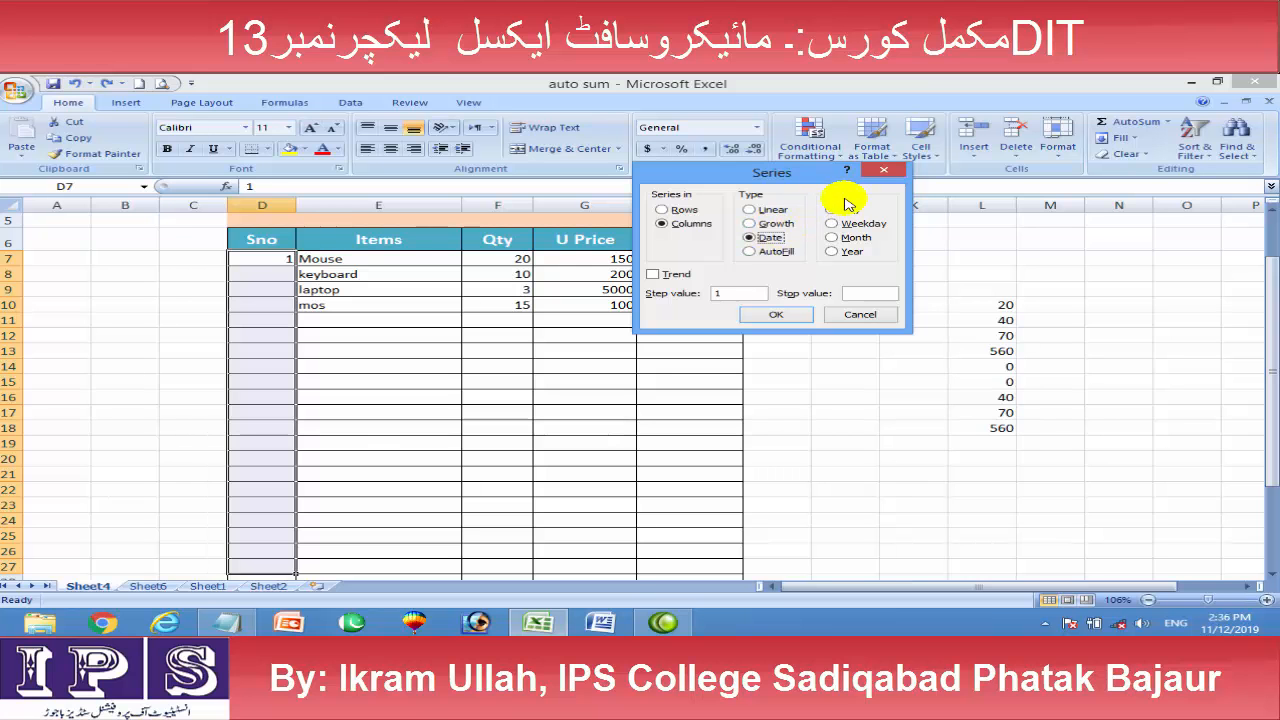
{"action": "left_click_drag", "start_coordinate": [829, 182], "coordinate": [370, 188]}
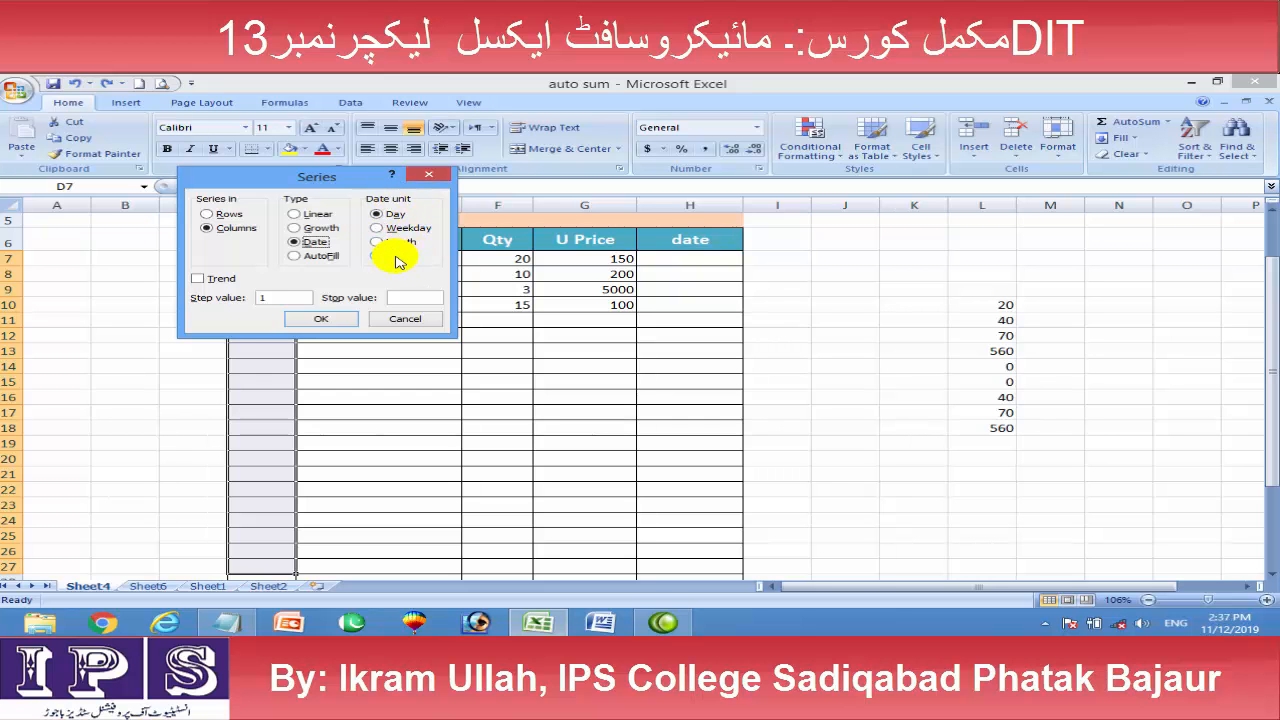
{"action": "left_click", "coordinate": [427, 175]}
{"action": "left_click", "coordinate": [825, 258]}
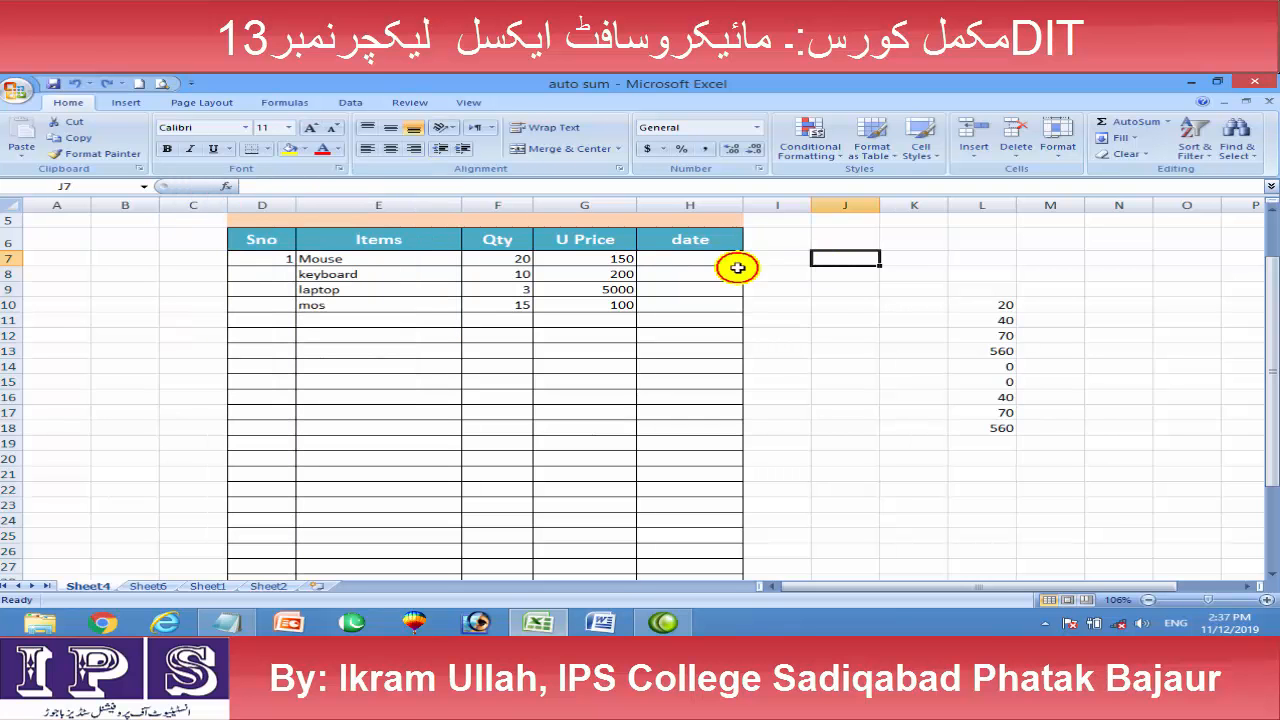
Enter the current date, 11/12/2019, in H7 as the first entry of the date column
{"action": "left_click", "coordinate": [704, 261]}
{"action": "key", "text": "ctrl+semicolon"}
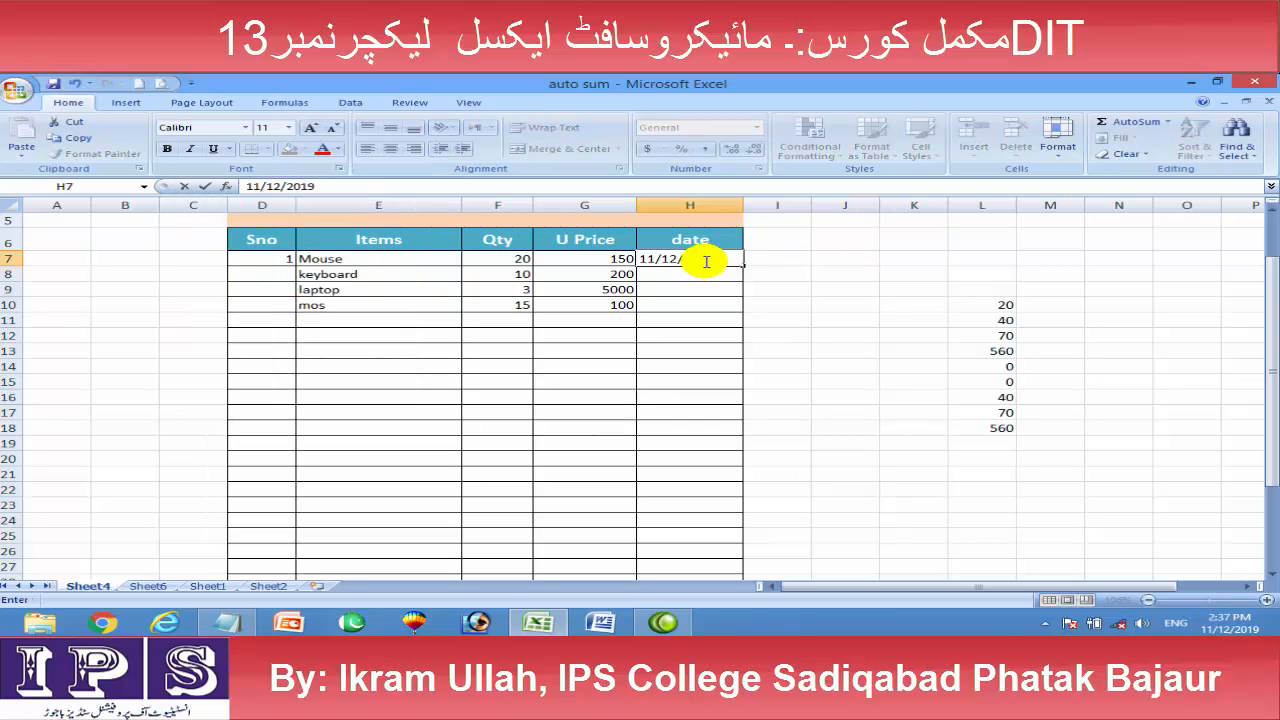
{"action": "left_click", "coordinate": [808, 276]}
{"action": "left_click_drag", "start_coordinate": [679, 277], "coordinate": [707, 561]}
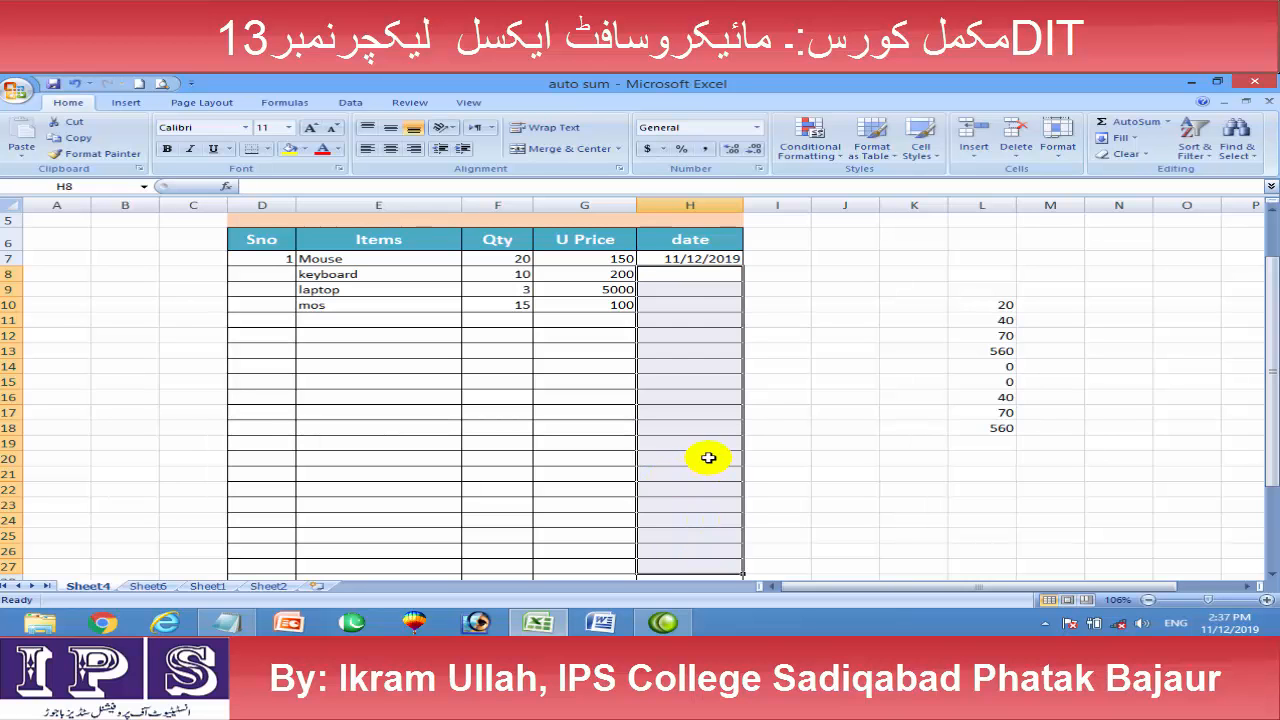
{"action": "left_click", "coordinate": [820, 380]}
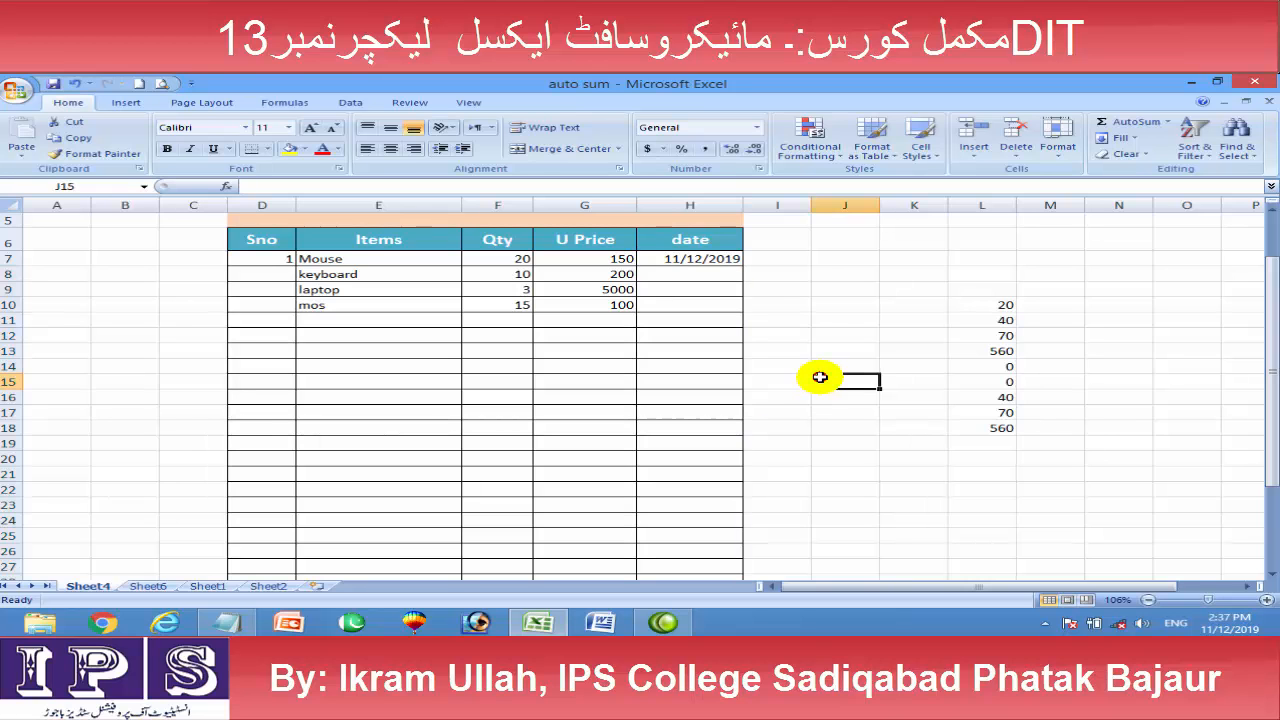
{"action": "left_click", "coordinate": [697, 566]}
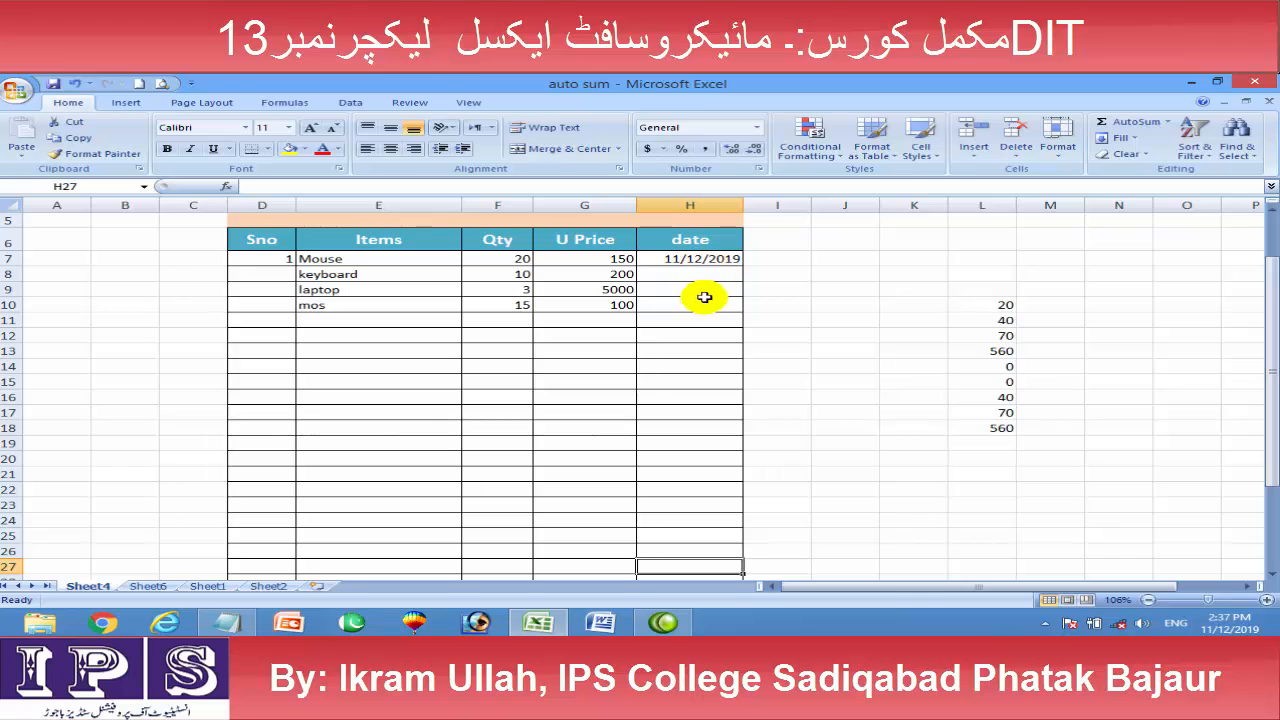
{"action": "left_click_drag", "start_coordinate": [713, 273], "coordinate": [709, 558]}
{"action": "left_click", "coordinate": [906, 430]}
{"action": "left_click", "coordinate": [712, 260]}
{"action": "left_click_drag", "start_coordinate": [712, 260], "coordinate": [712, 559]}
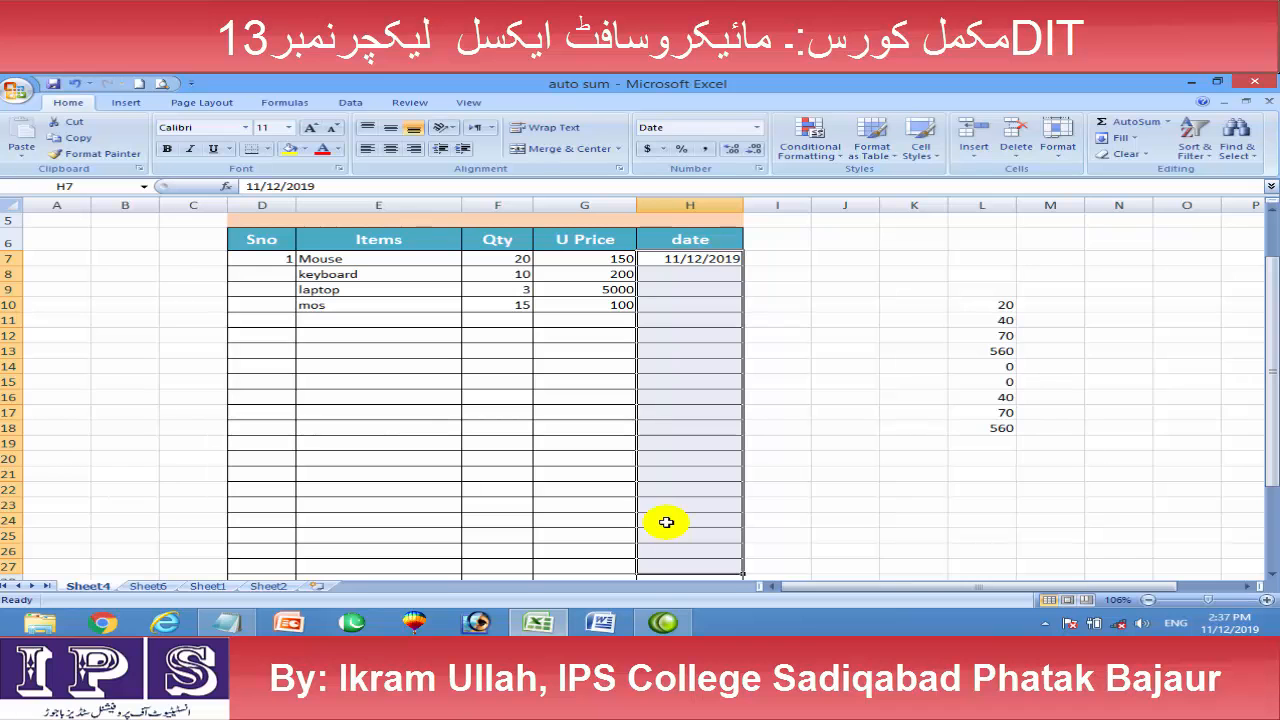
{"action": "left_click", "coordinate": [845, 289]}
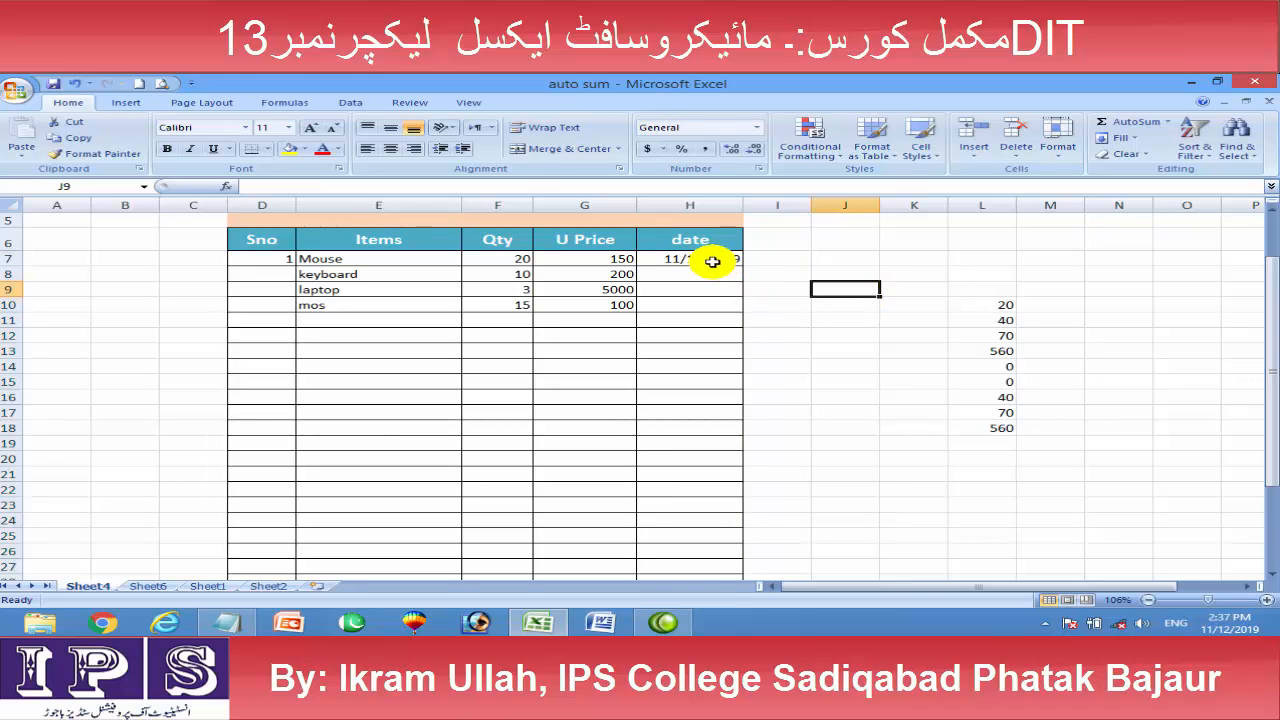
Fill H7:H27 with a date series in columns using the Day unit and step value 1, and undo the fill
{"action": "left_click", "coordinate": [712, 261]}
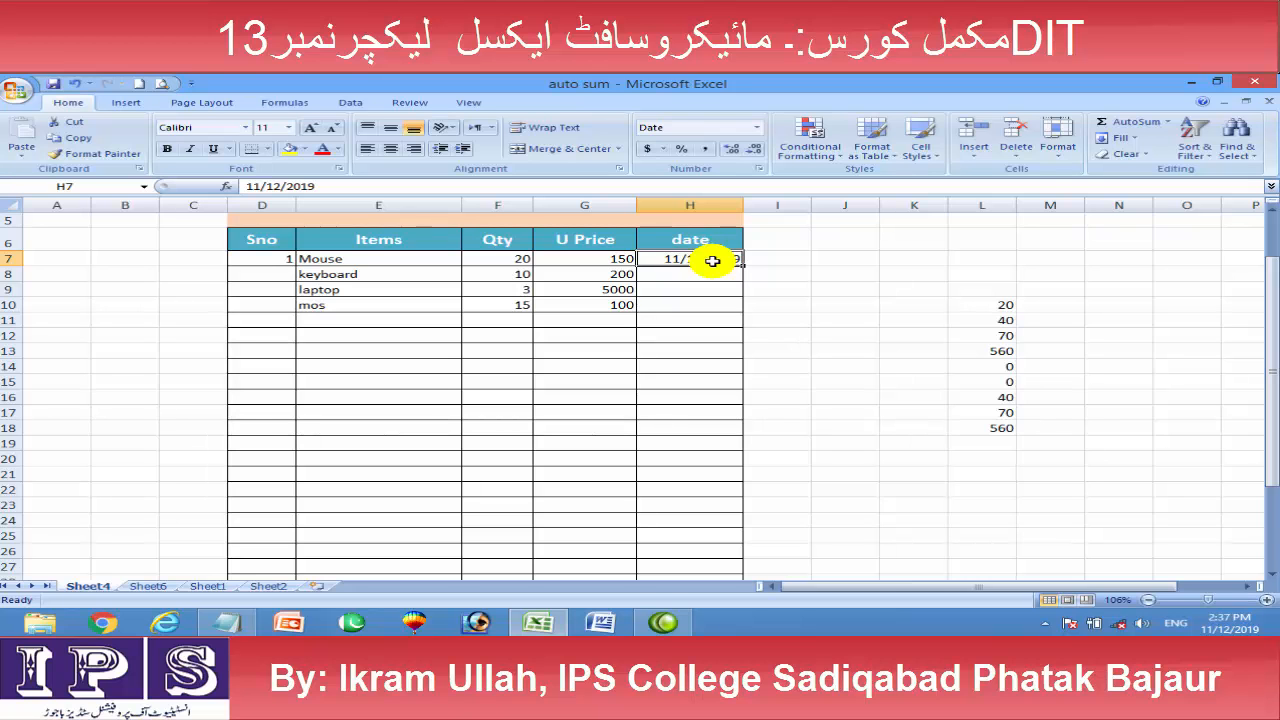
{"action": "left_click_drag", "start_coordinate": [712, 261], "coordinate": [699, 571]}
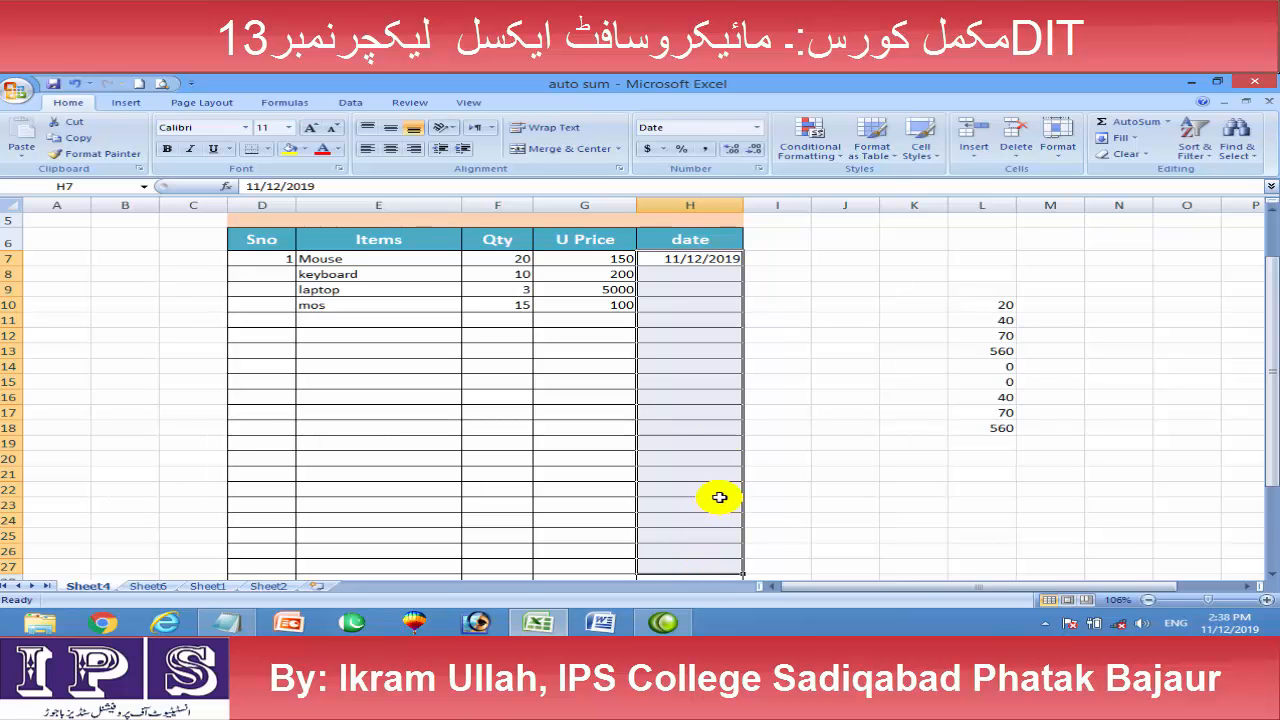
{"action": "left_click", "coordinate": [1118, 137]}
{"action": "left_click", "coordinate": [1140, 236]}
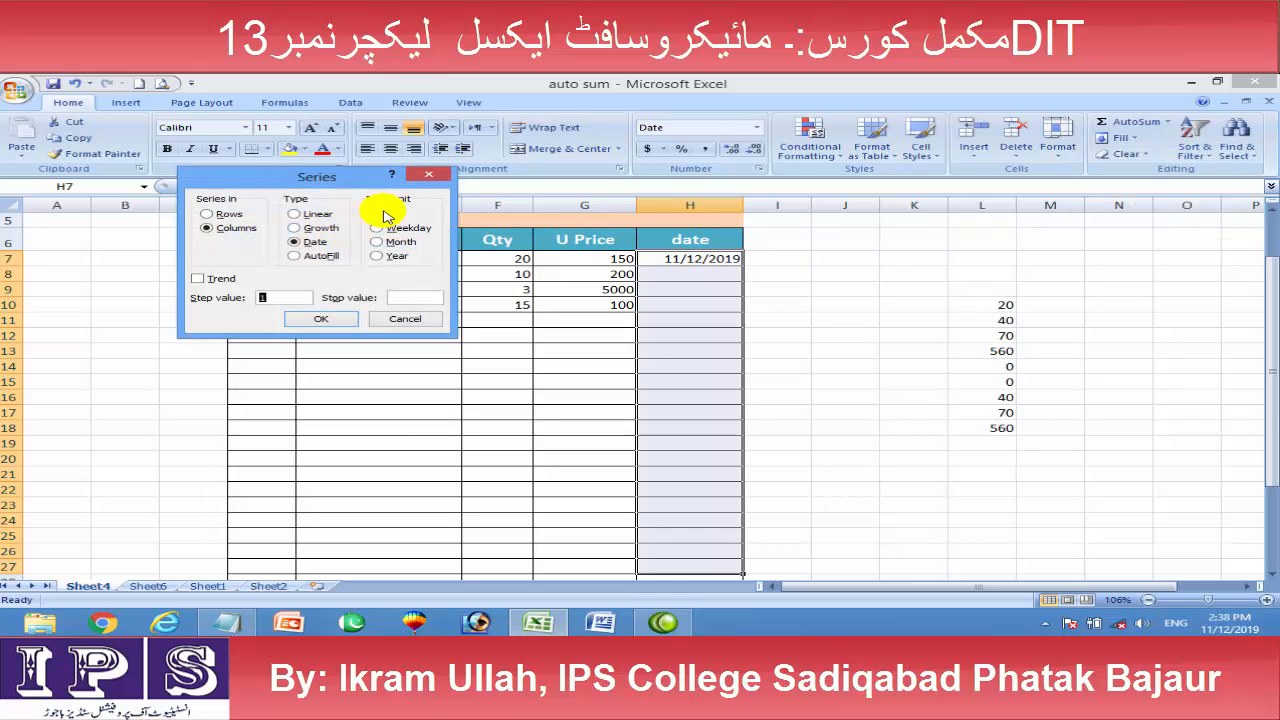
{"action": "left_click", "coordinate": [329, 318]}
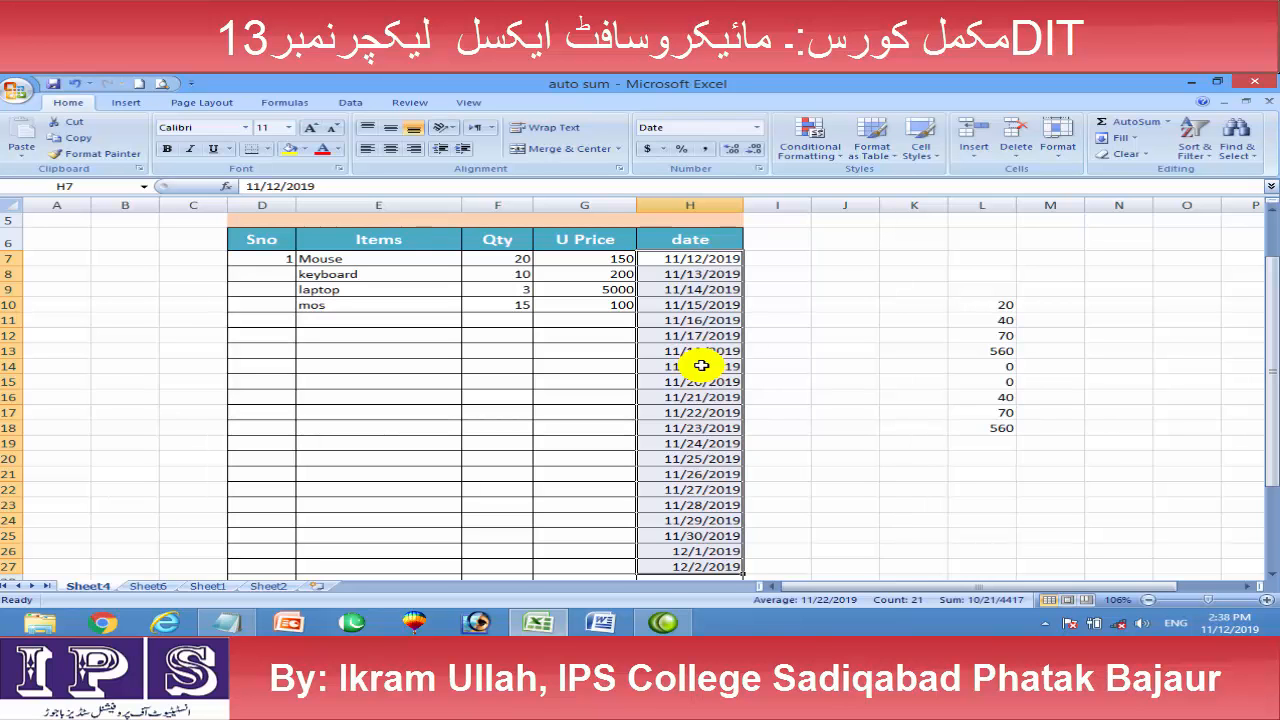
{"action": "key", "text": "ctrl+z"}
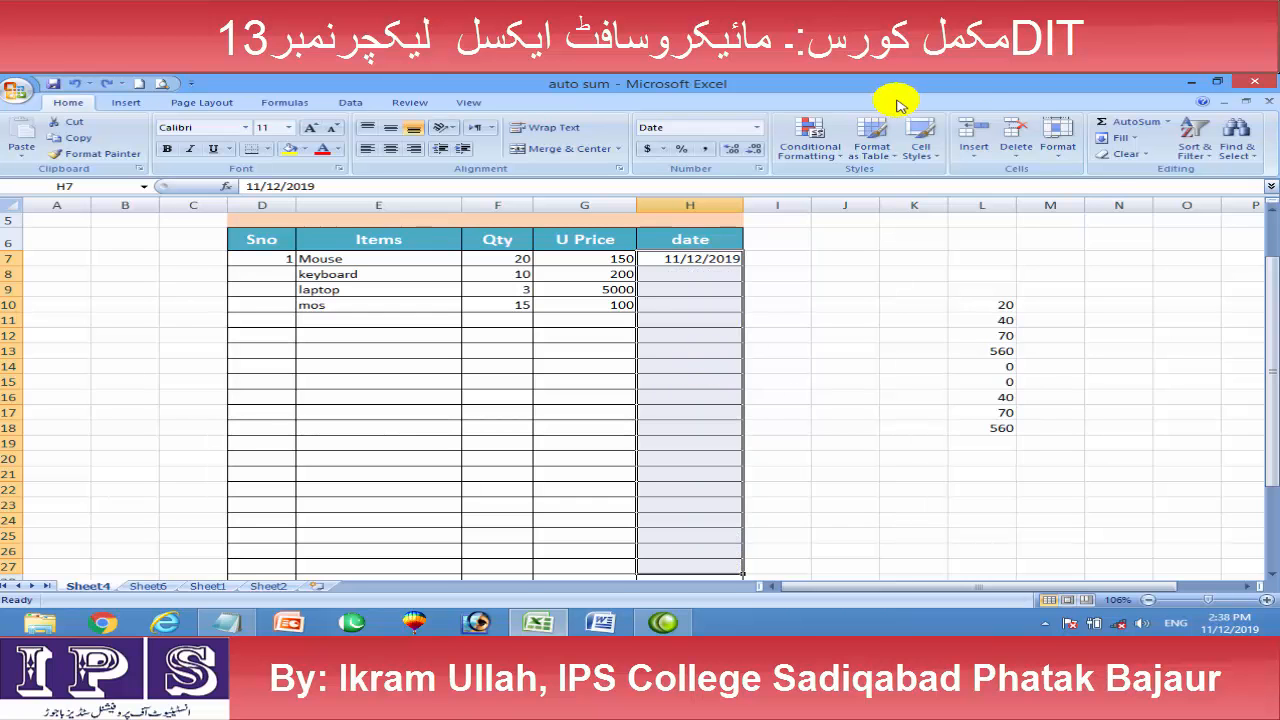
Fill H7:H27 with a date series in columns using the Weekday unit and step value 1
{"action": "left_click", "coordinate": [1120, 138]}
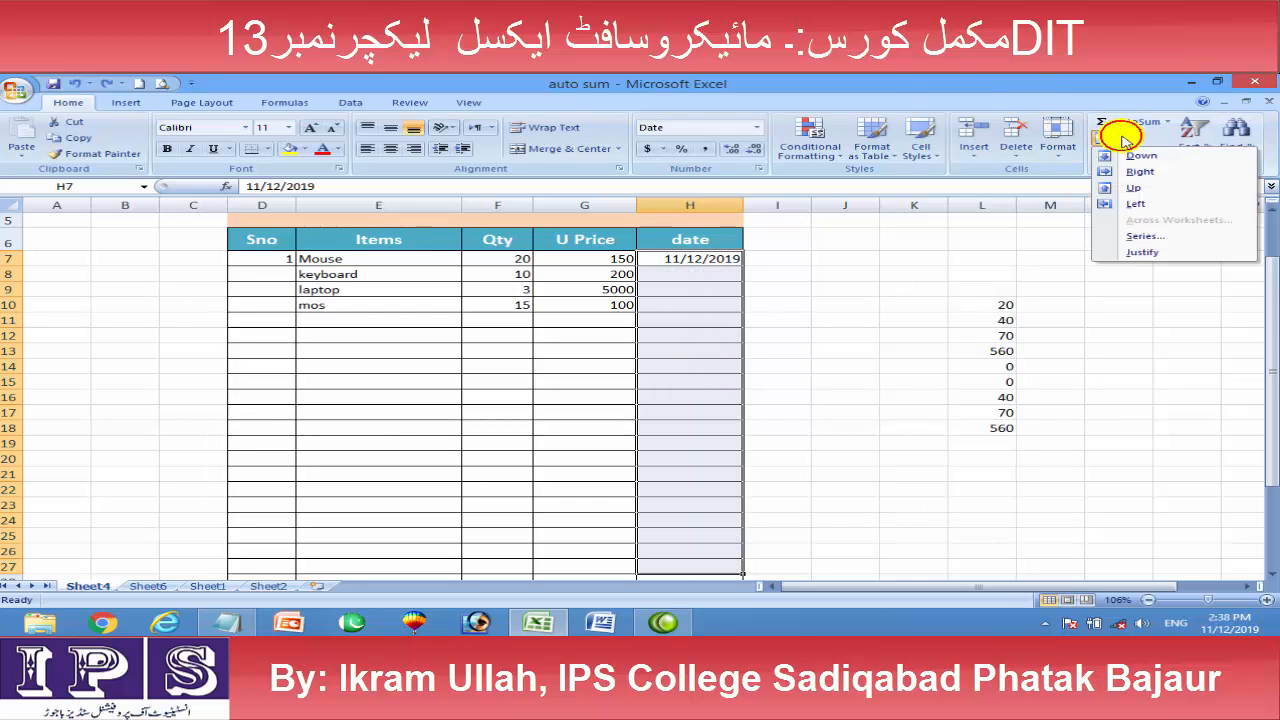
{"action": "left_click", "coordinate": [1143, 236]}
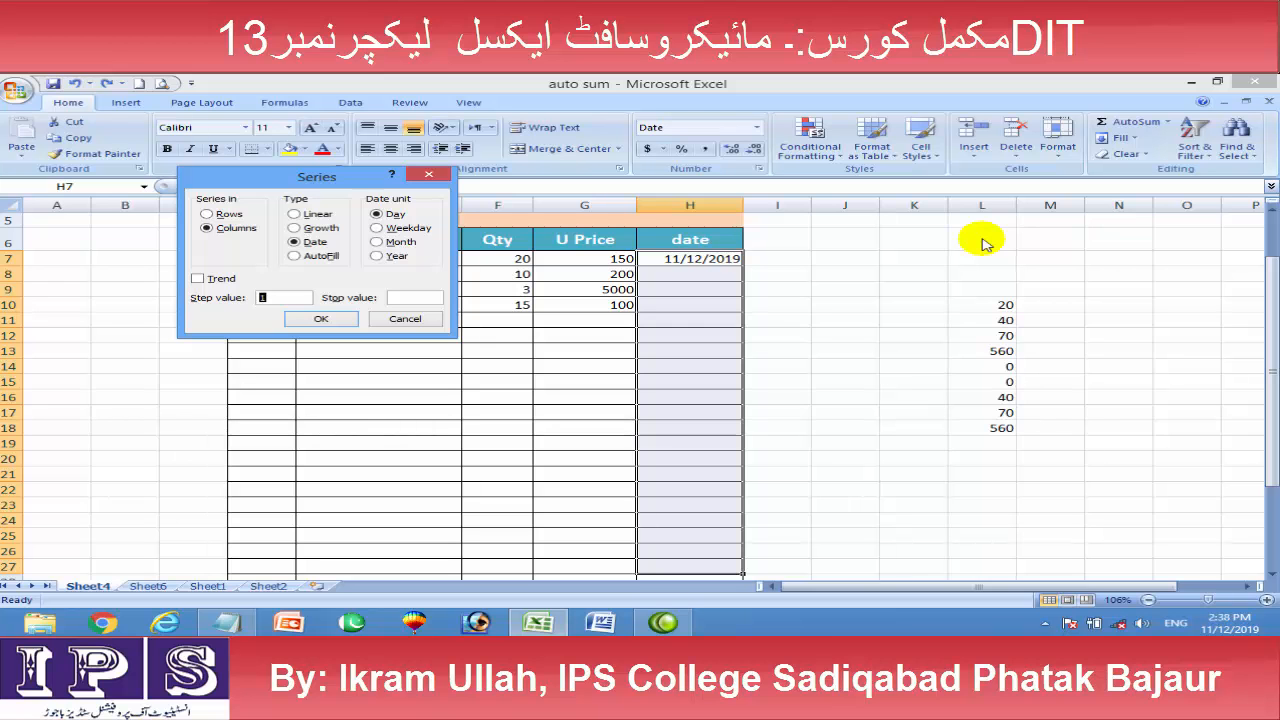
{"action": "left_click", "coordinate": [407, 228]}
{"action": "left_click", "coordinate": [322, 316]}
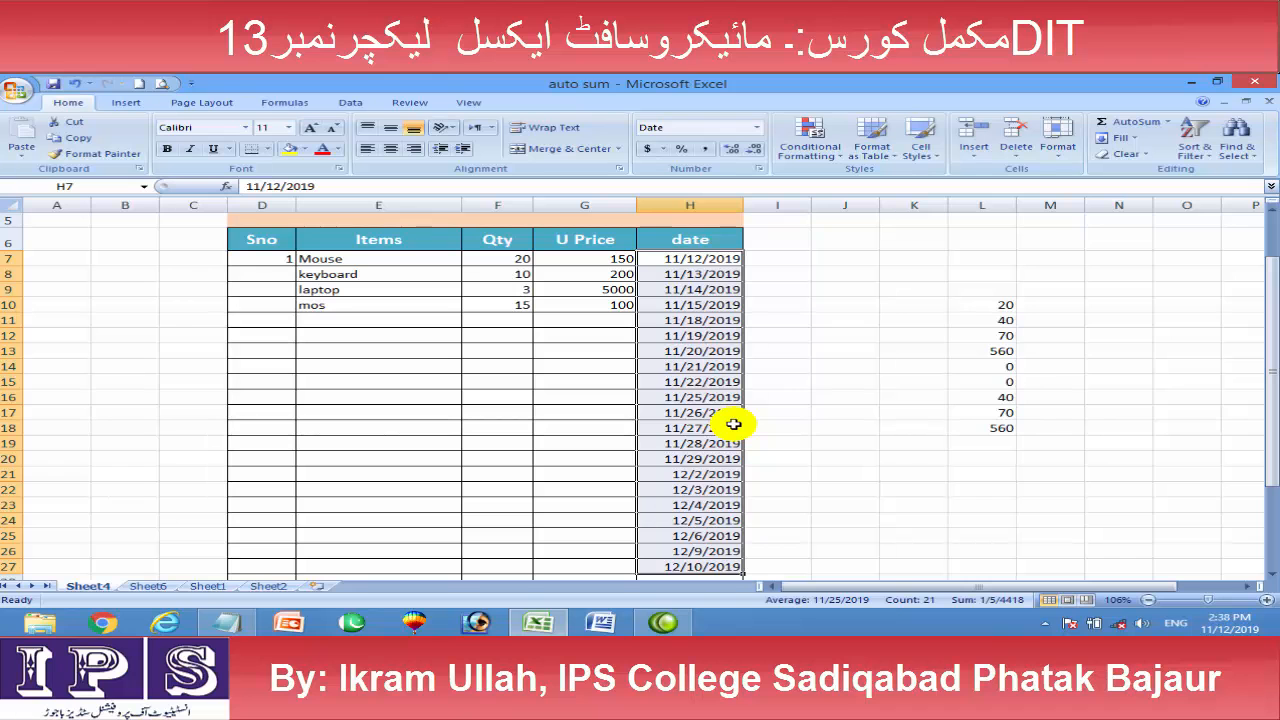
Undo the weekday date fill in H7:H27
{"action": "key", "text": "ctrl+z"}
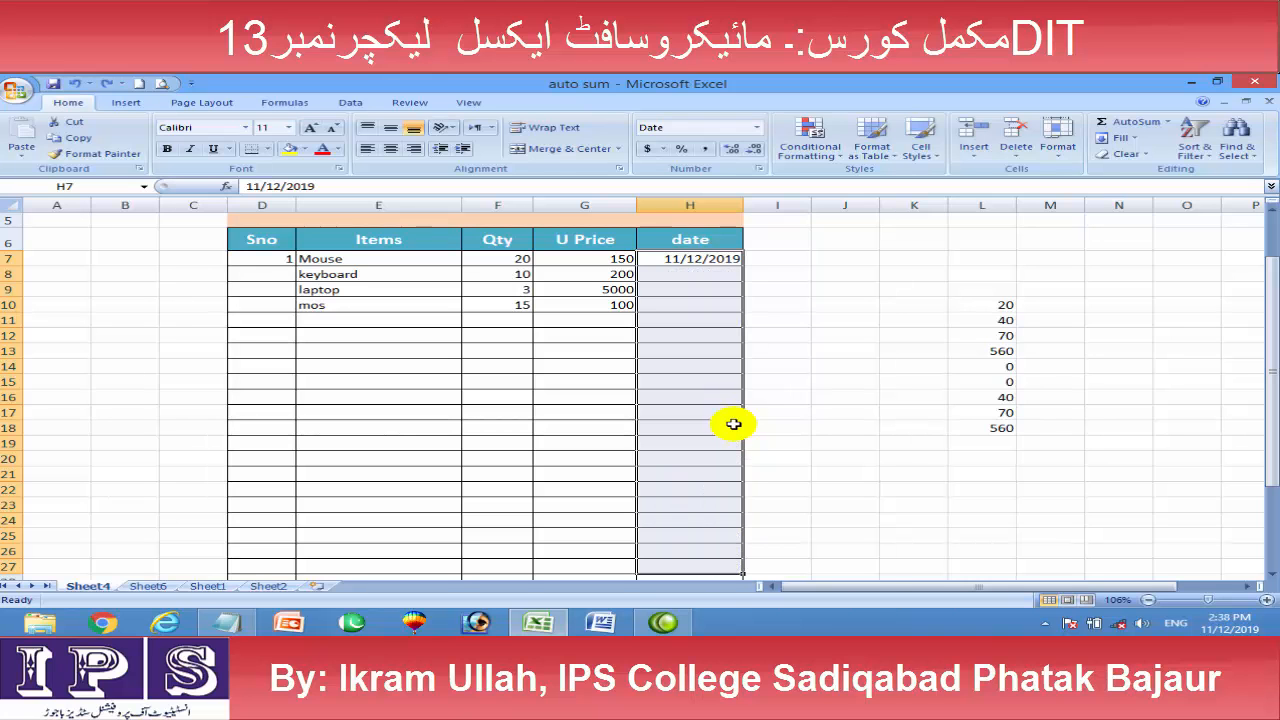
Fill H7:H27 with a date series in columns using the Month unit and step value 1, and undo the fill
{"action": "left_click", "coordinate": [1110, 139]}
{"action": "left_click", "coordinate": [1142, 236]}
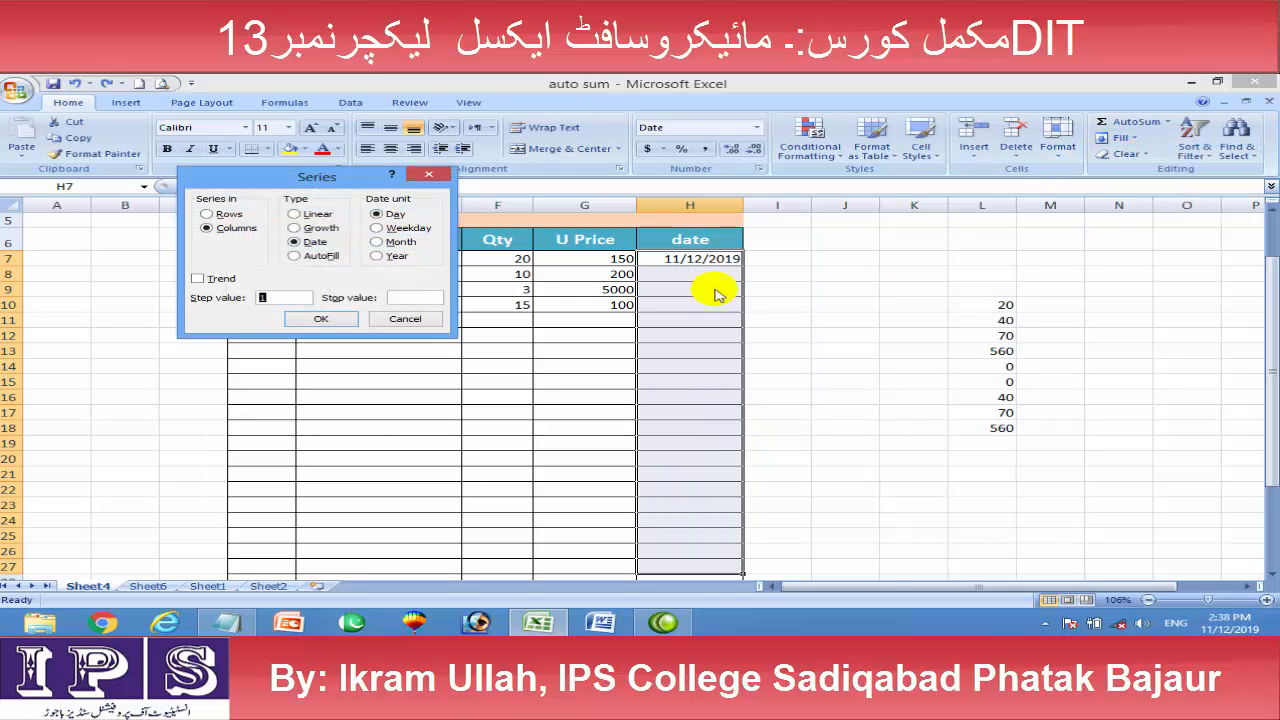
{"action": "left_click", "coordinate": [375, 243]}
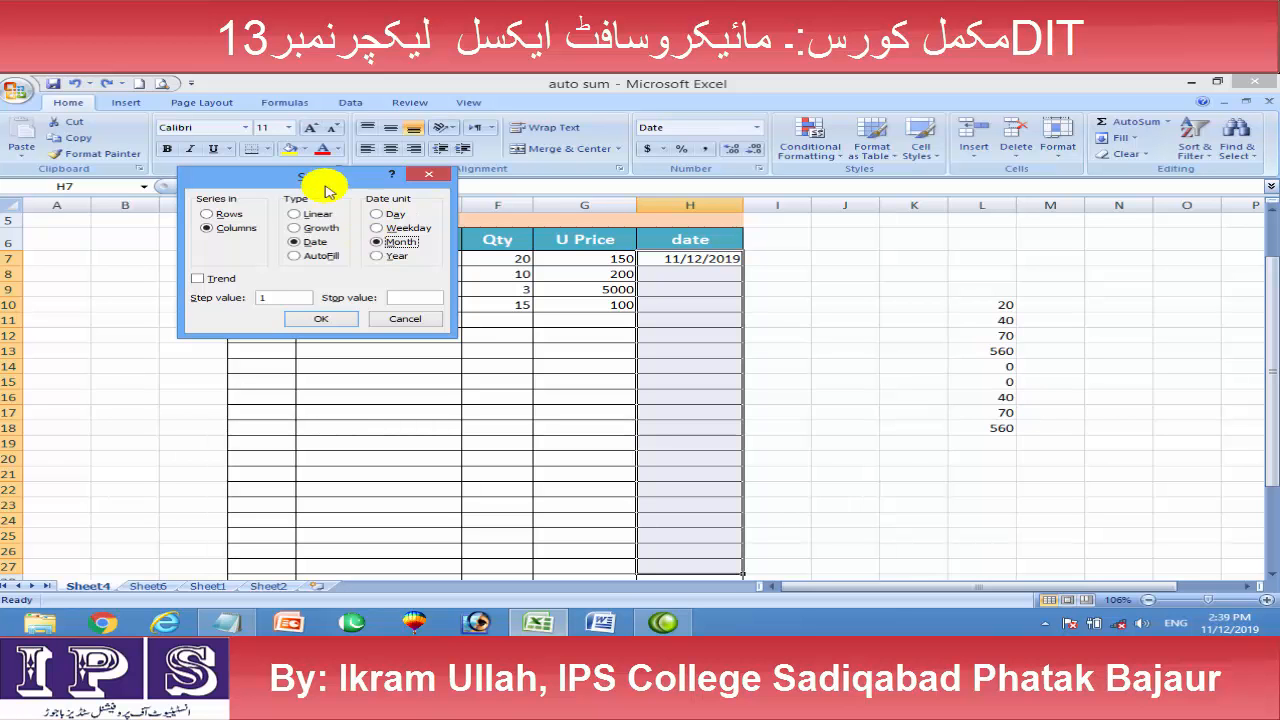
{"action": "left_click_drag", "start_coordinate": [329, 182], "coordinate": [540, 184]}
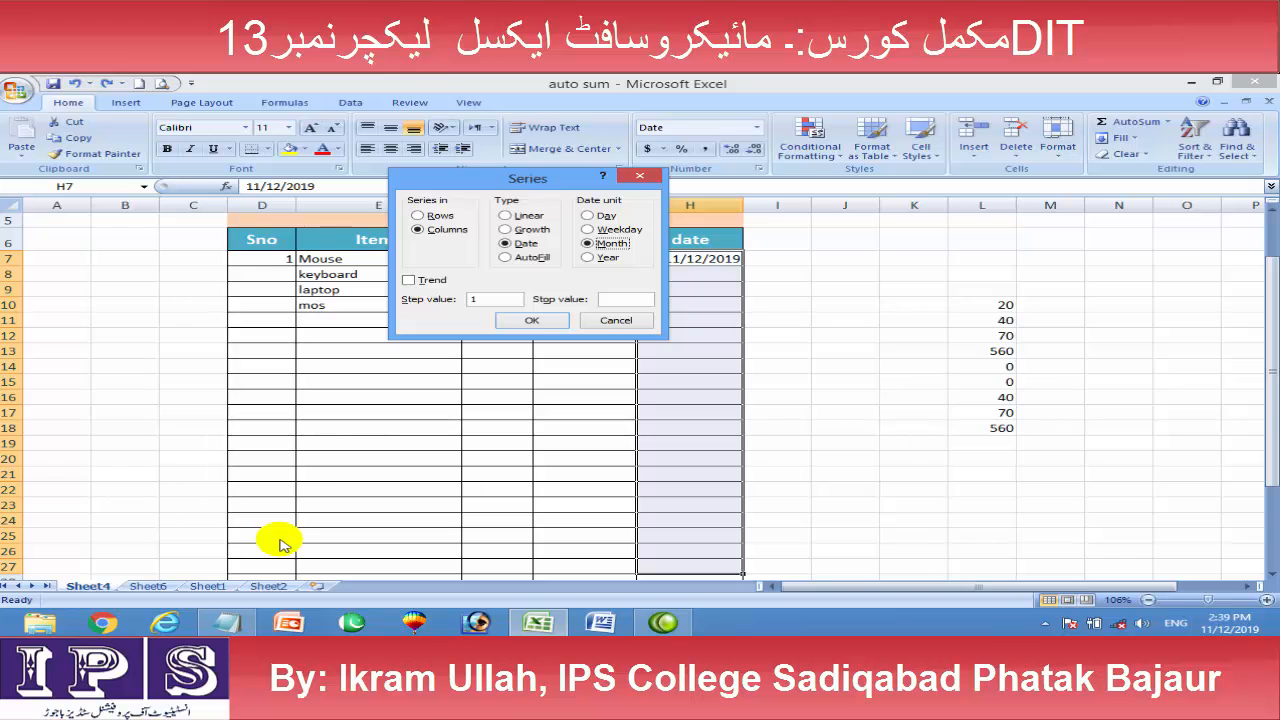
{"action": "left_click", "coordinate": [525, 320]}
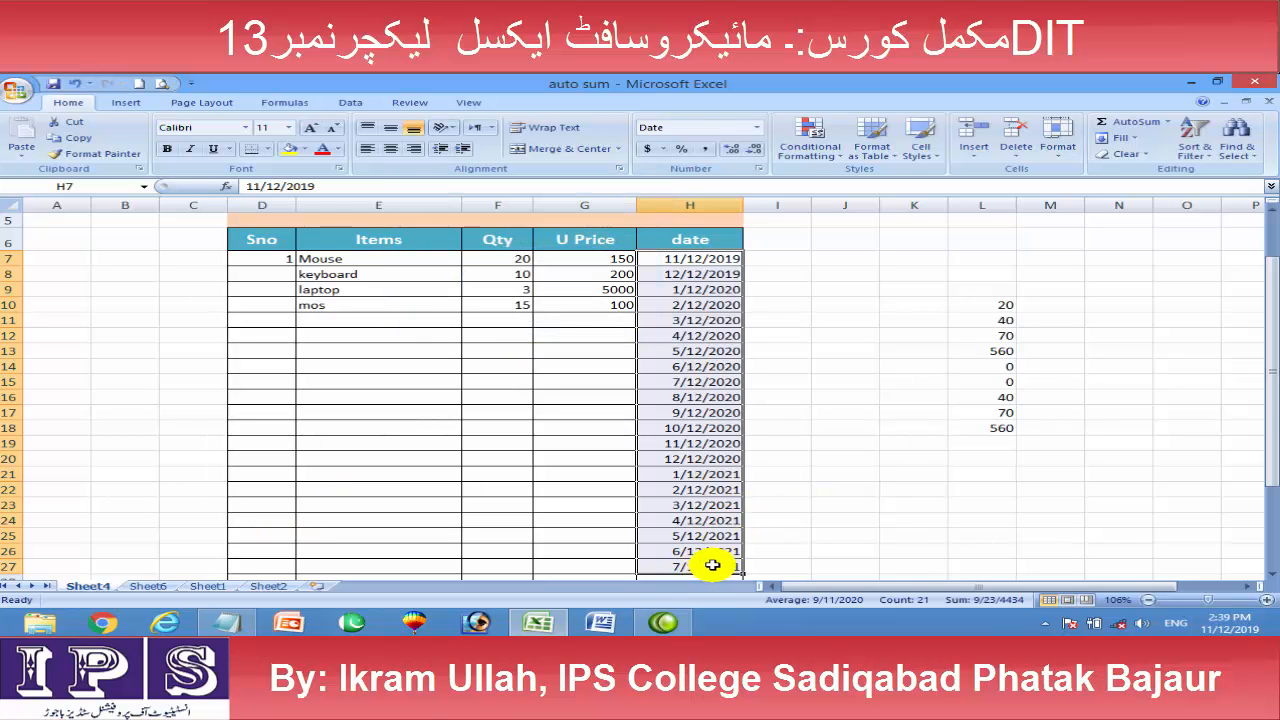
{"action": "key", "text": "ctrl+z"}
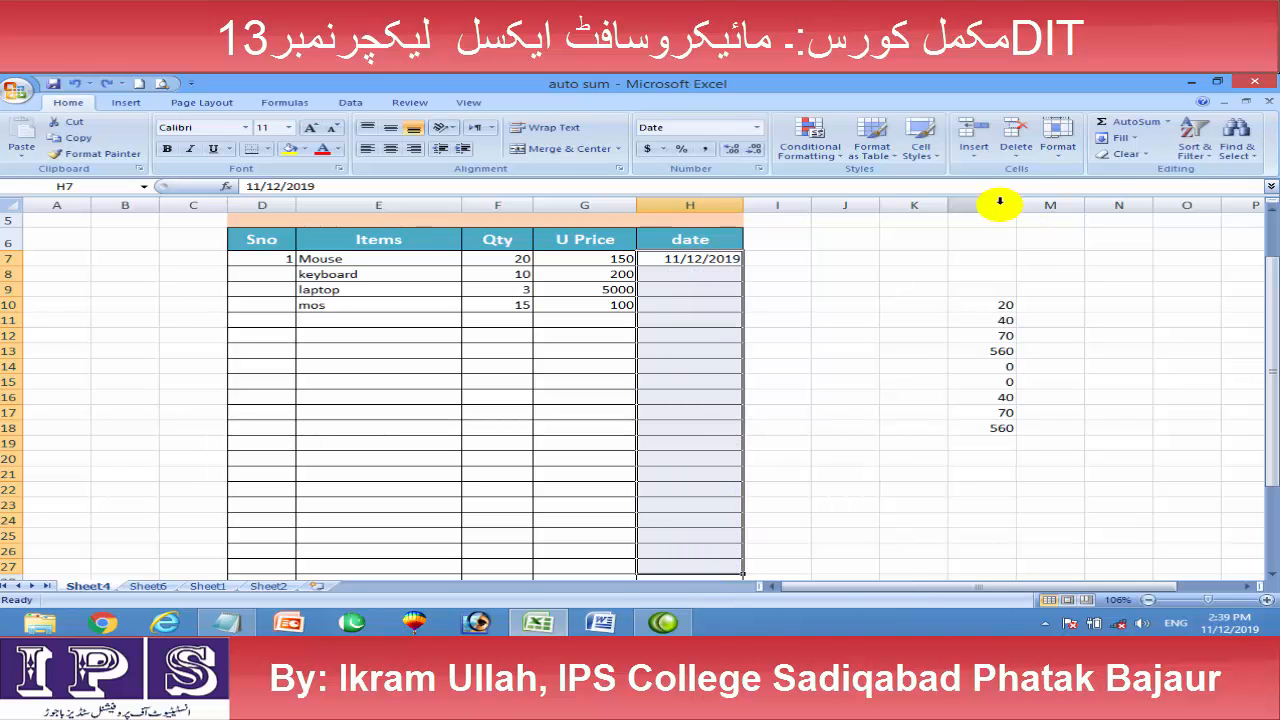
Fill H7:H27 with a date series in columns using the Year unit and step value 1, and undo the fill
{"action": "left_click", "coordinate": [1057, 135]}
{"action": "left_click", "coordinate": [1118, 138]}
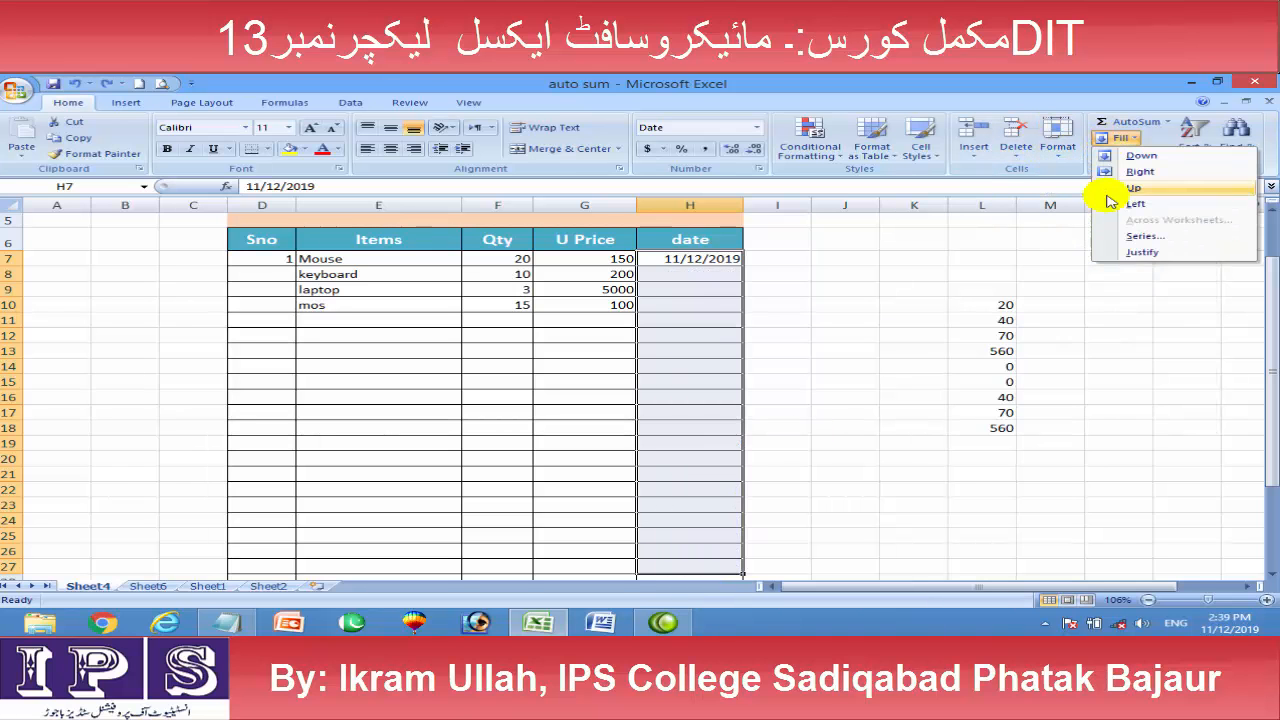
{"action": "left_click", "coordinate": [1137, 244]}
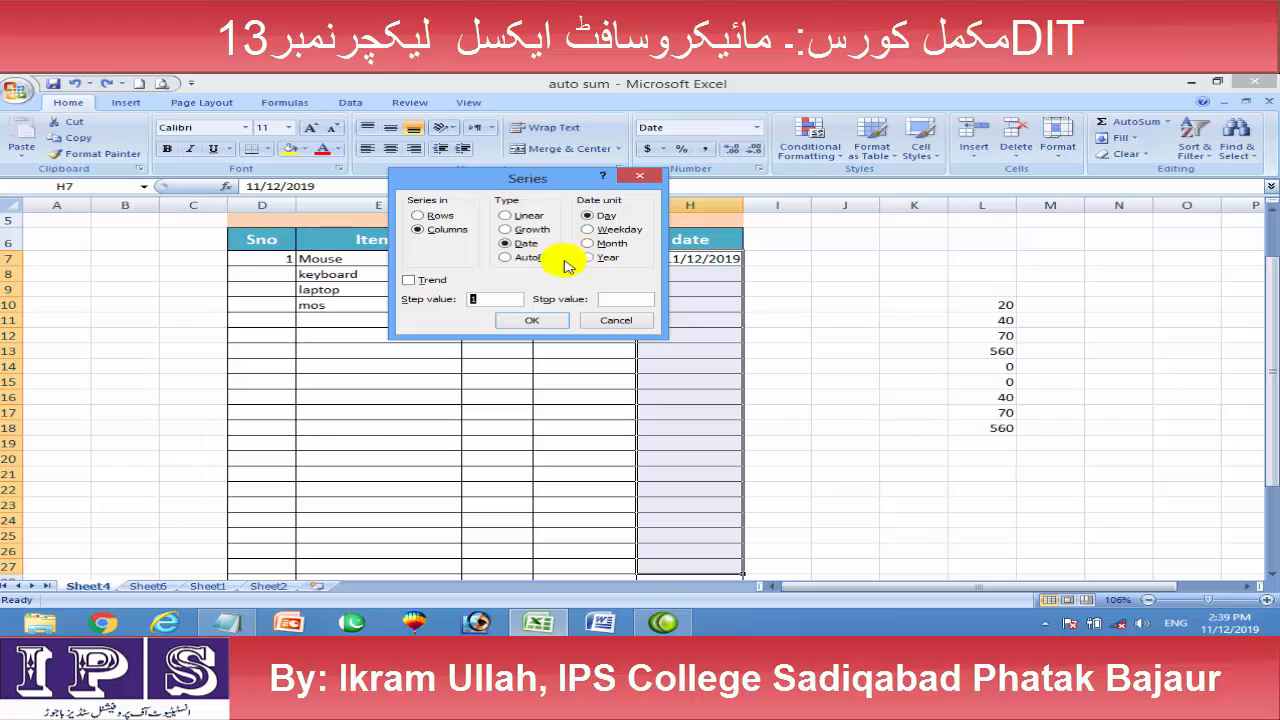
{"action": "left_click", "coordinate": [590, 258]}
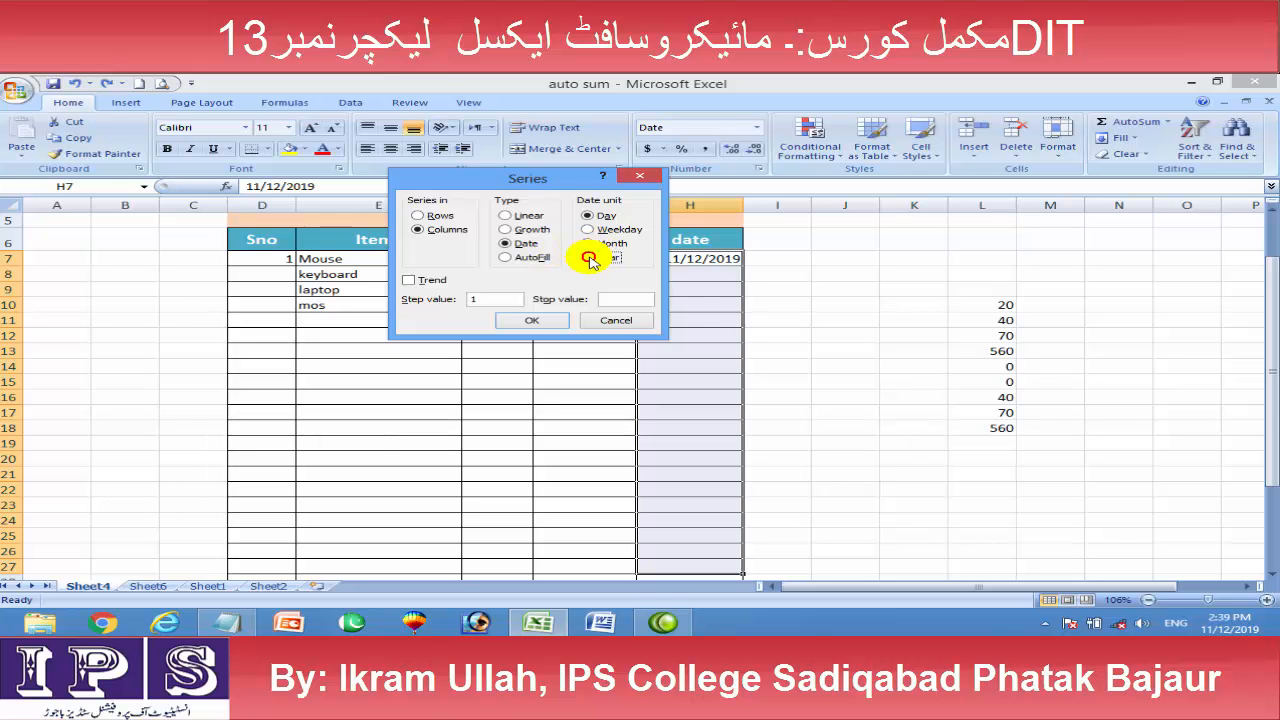
{"action": "left_click", "coordinate": [526, 320]}
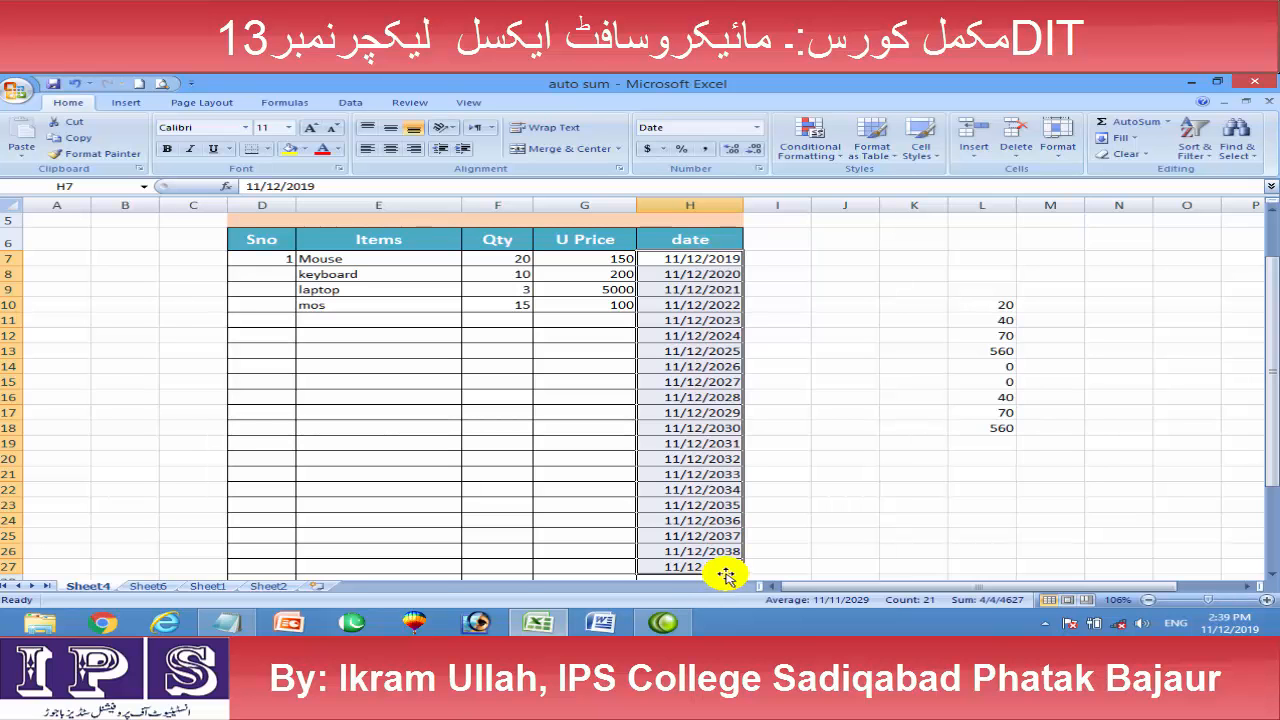
{"action": "key", "text": "ctrl+z"}
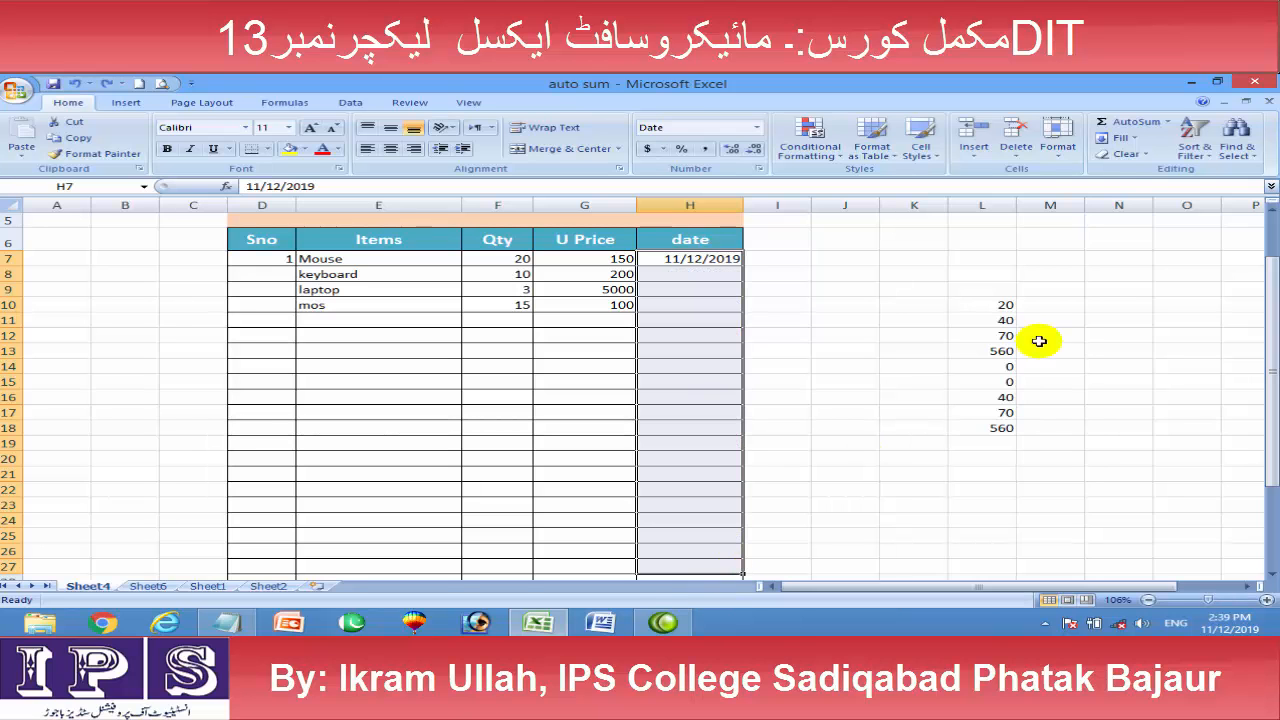
Examine the AutoFill type and the Trend option of the Series command for H7:H27, and leave it without filling
{"action": "left_click", "coordinate": [1120, 137]}
{"action": "left_click", "coordinate": [1141, 236]}
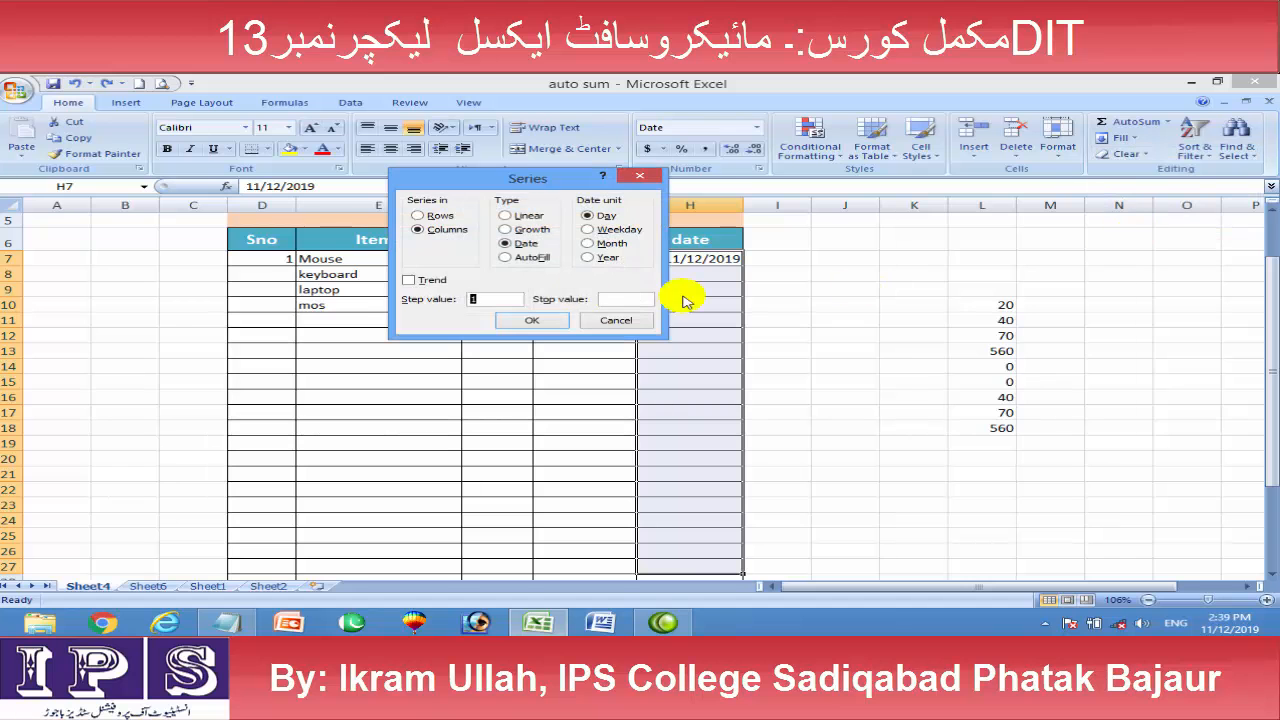
{"action": "left_click", "coordinate": [512, 262]}
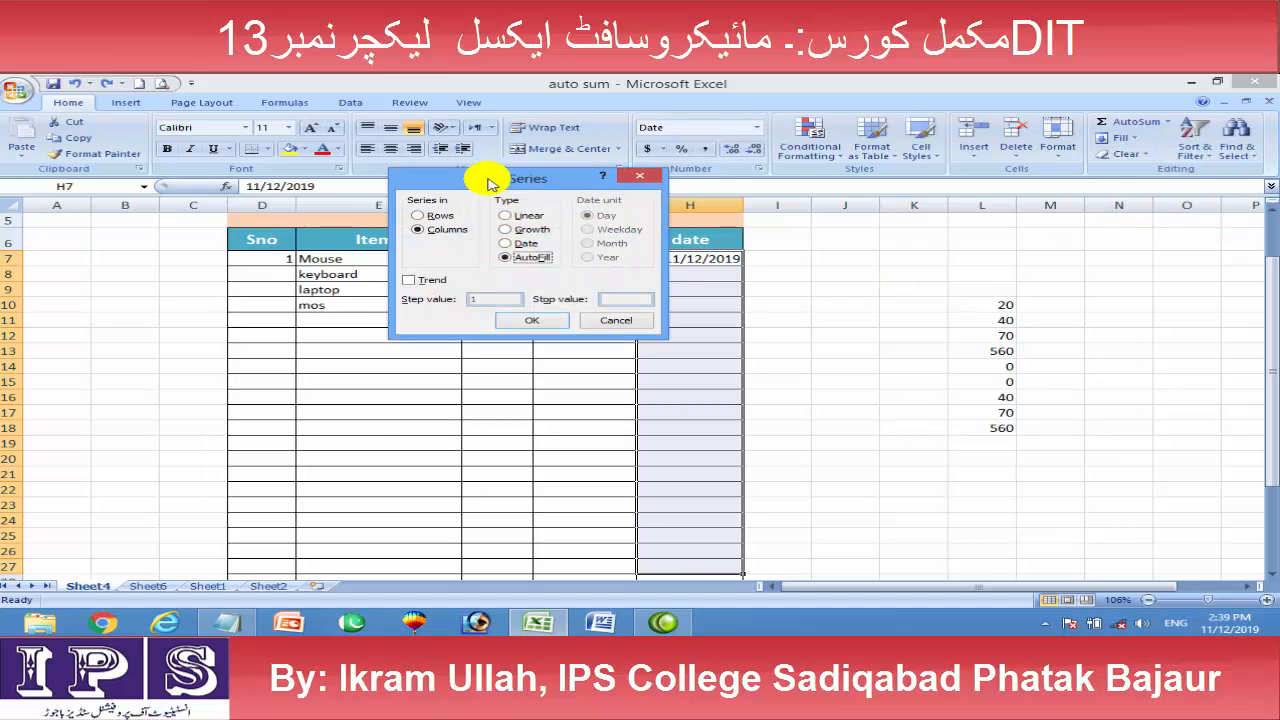
{"action": "left_click_drag", "start_coordinate": [489, 180], "coordinate": [762, 133]}
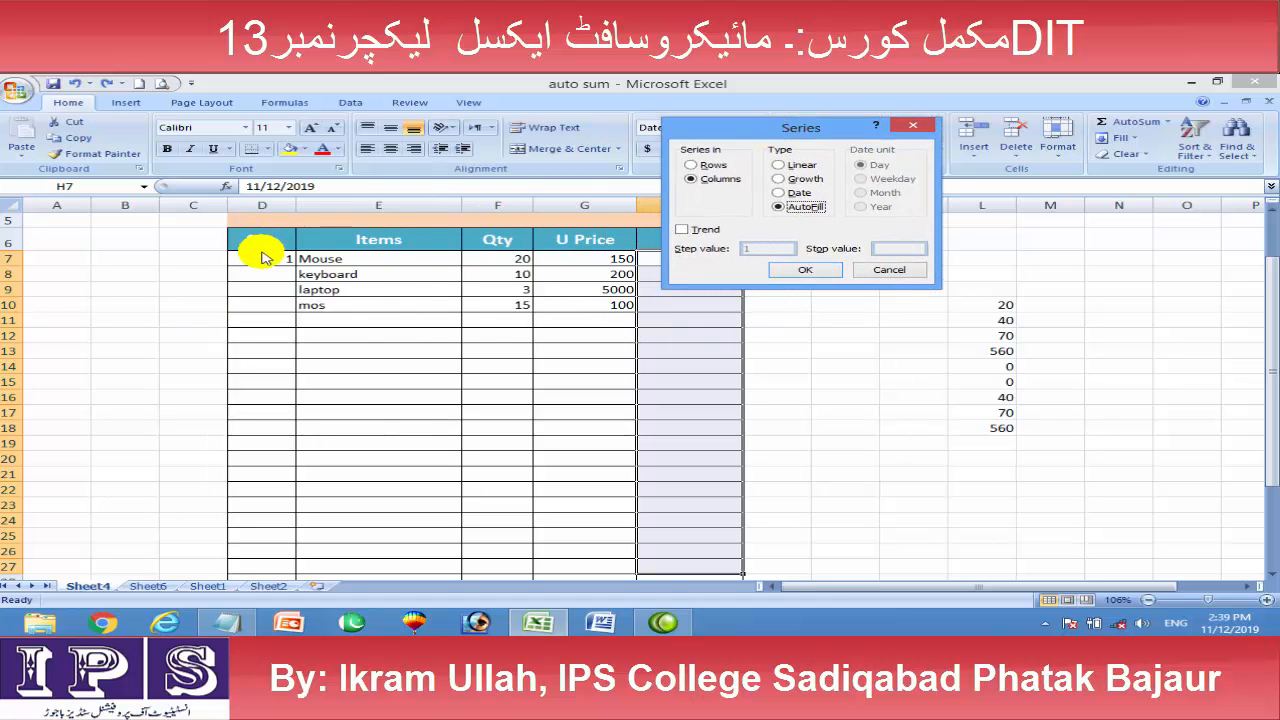
{"action": "left_click", "coordinate": [681, 229]}
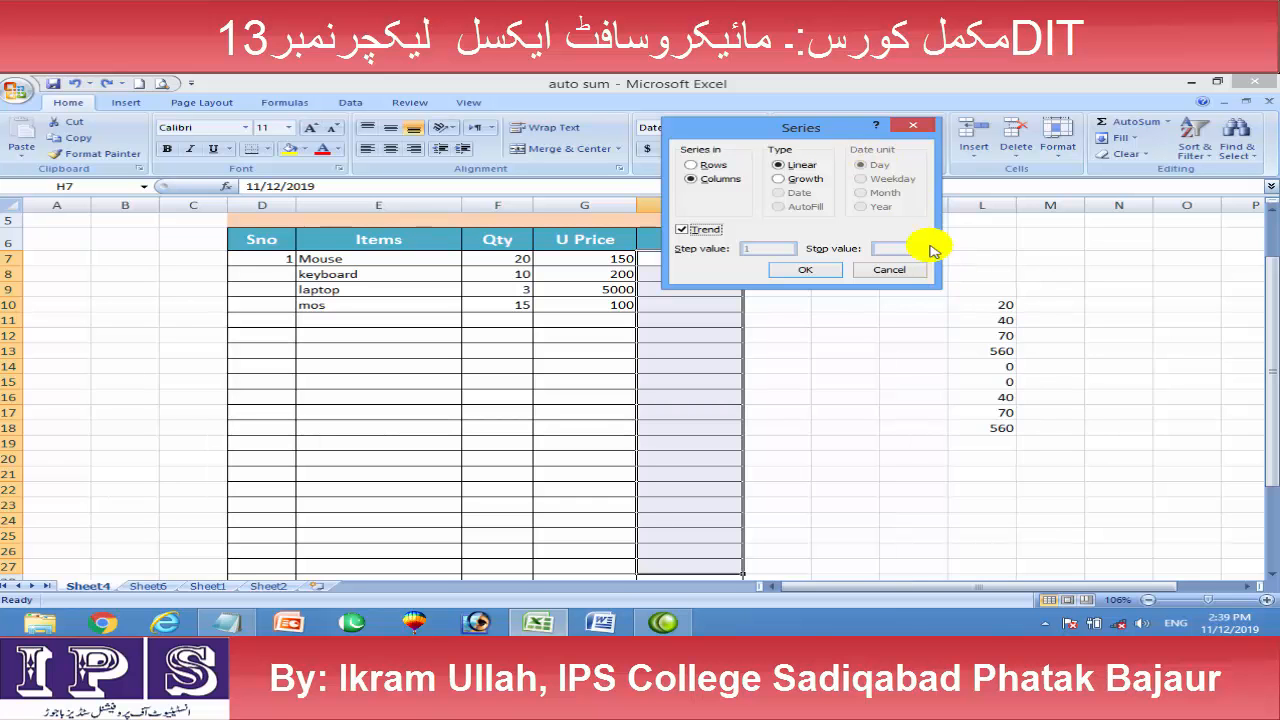
{"action": "left_click", "coordinate": [912, 126]}
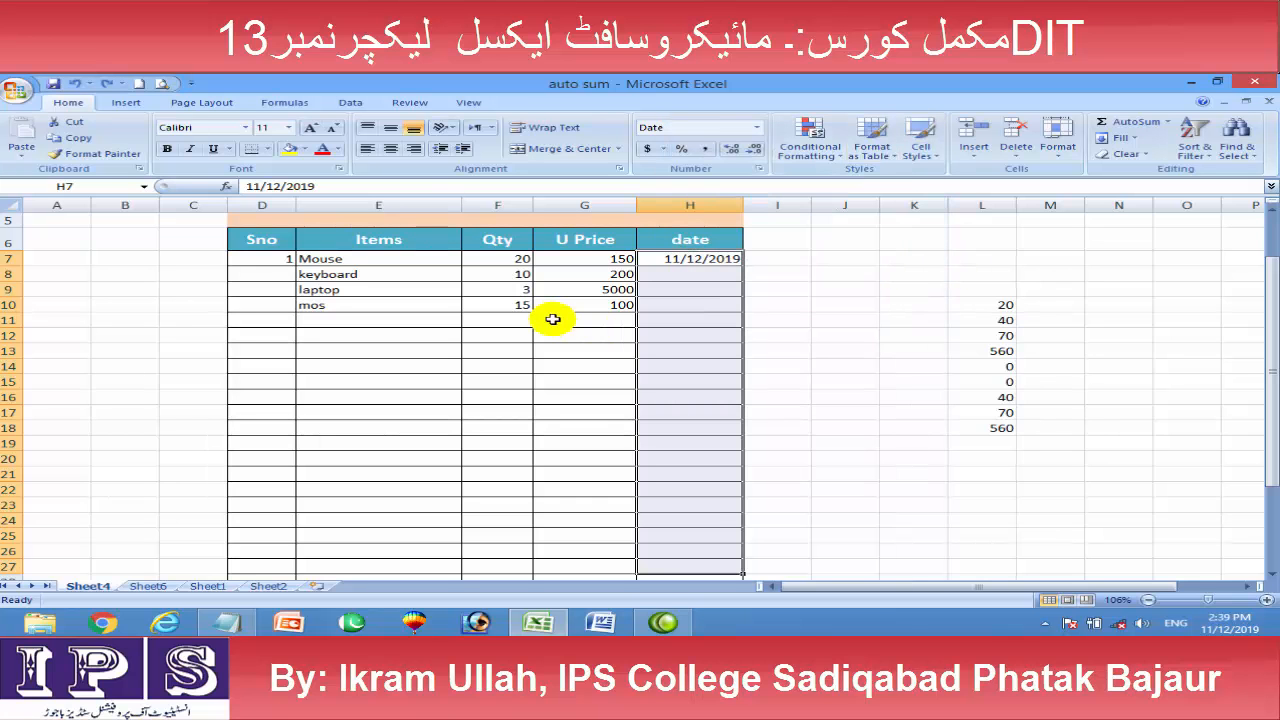
{"action": "left_click", "coordinate": [797, 398]}
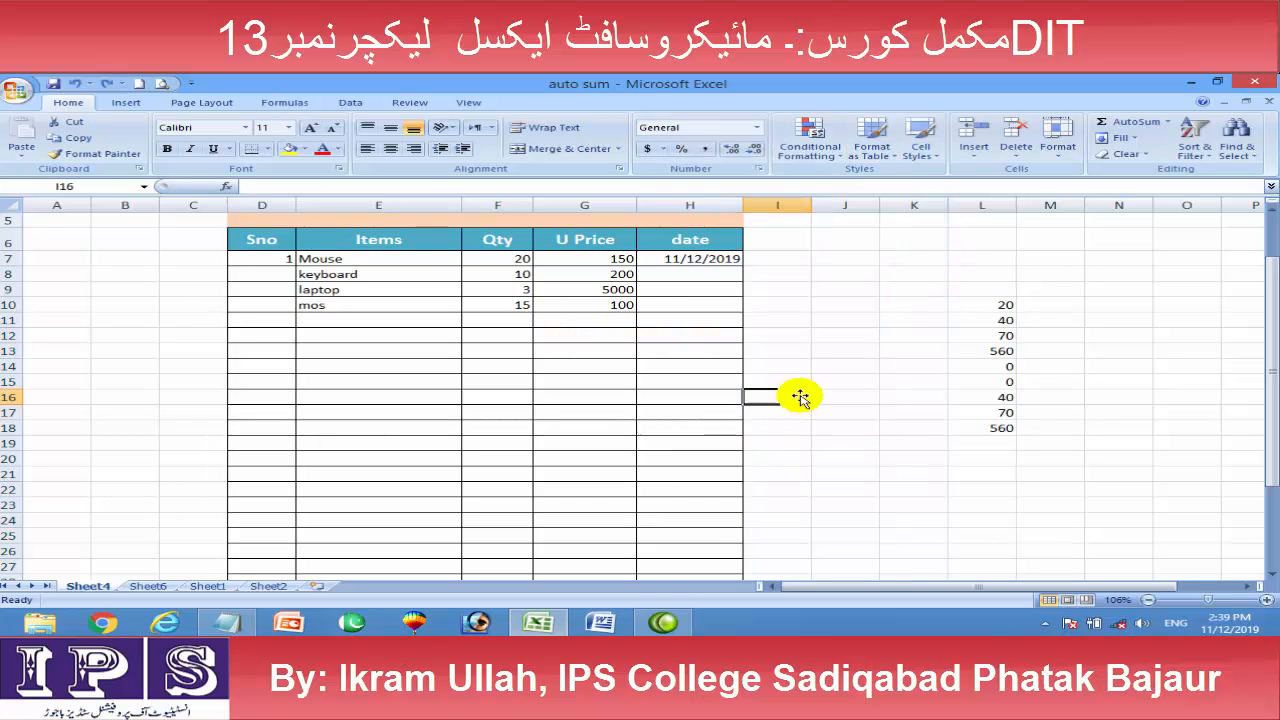
{"action": "left_click", "coordinate": [1135, 138]}
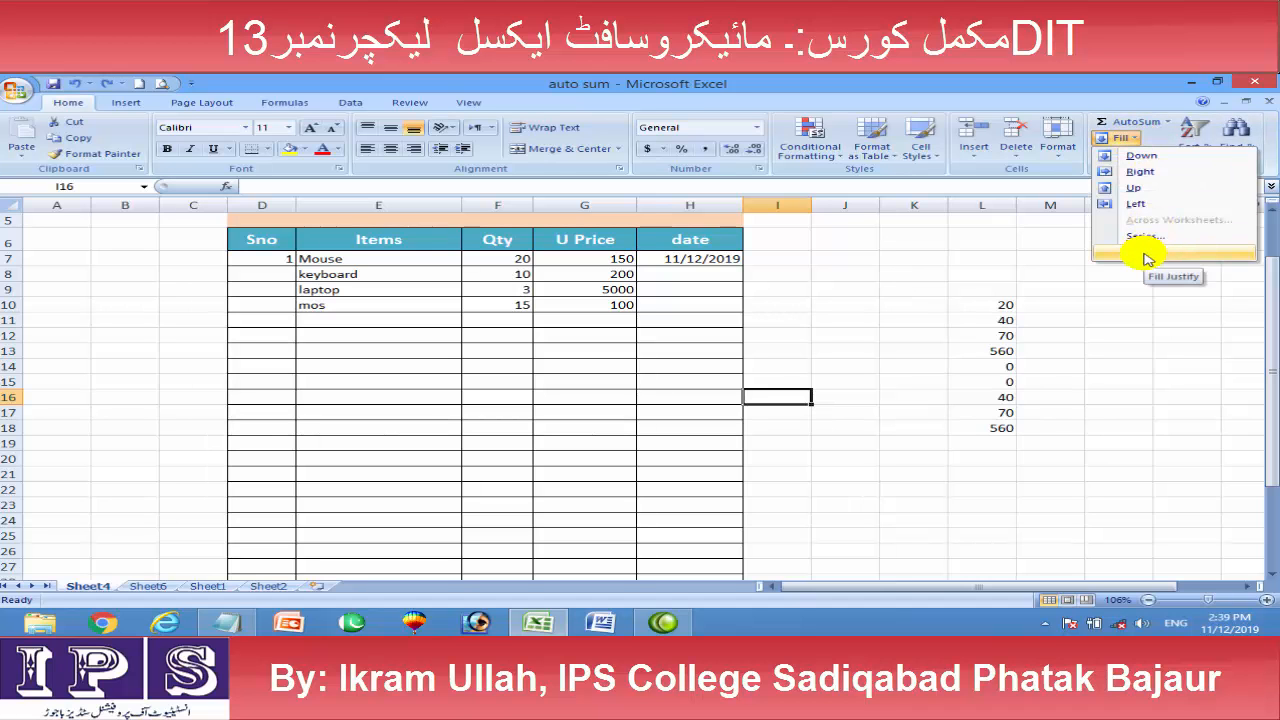
{"action": "left_click", "coordinate": [843, 272]}
{"action": "left_click", "coordinate": [847, 272]}
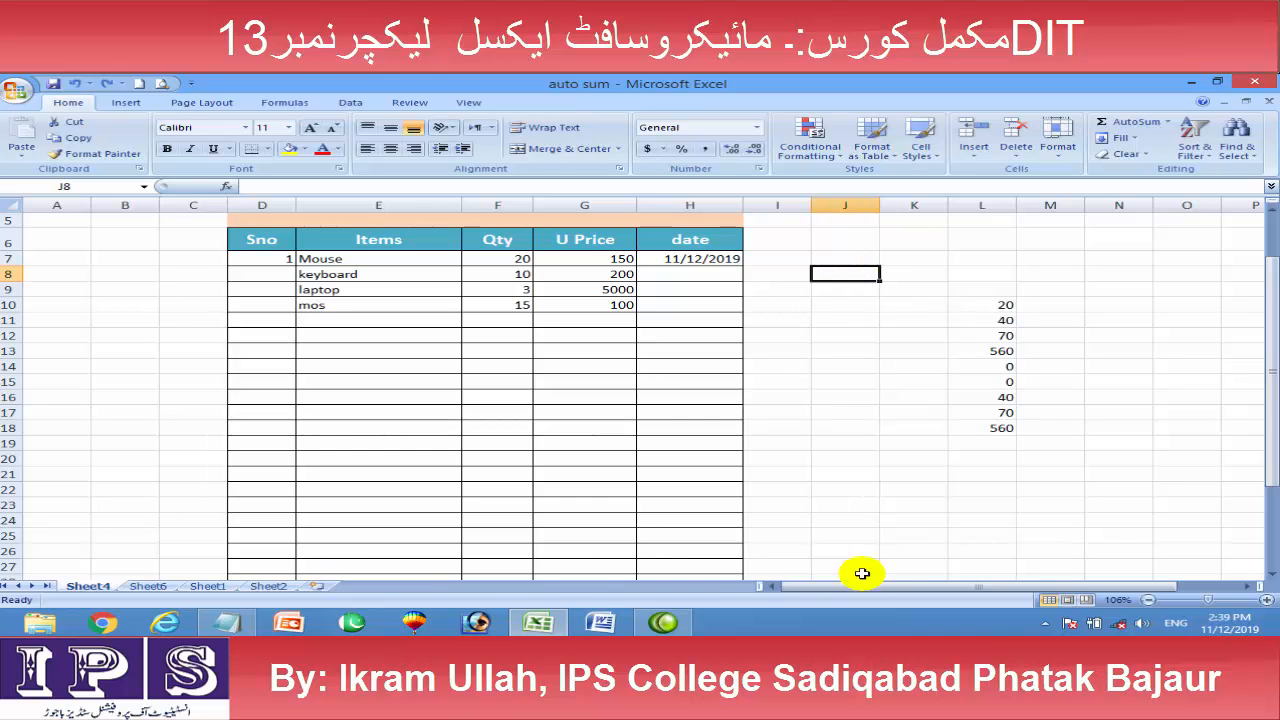
Enter the text "IPS SADIQ ABAD PHATTAK BAJAUR" in cell K7
{"action": "left_click_drag", "start_coordinate": [975, 590], "coordinate": [1051, 583]}
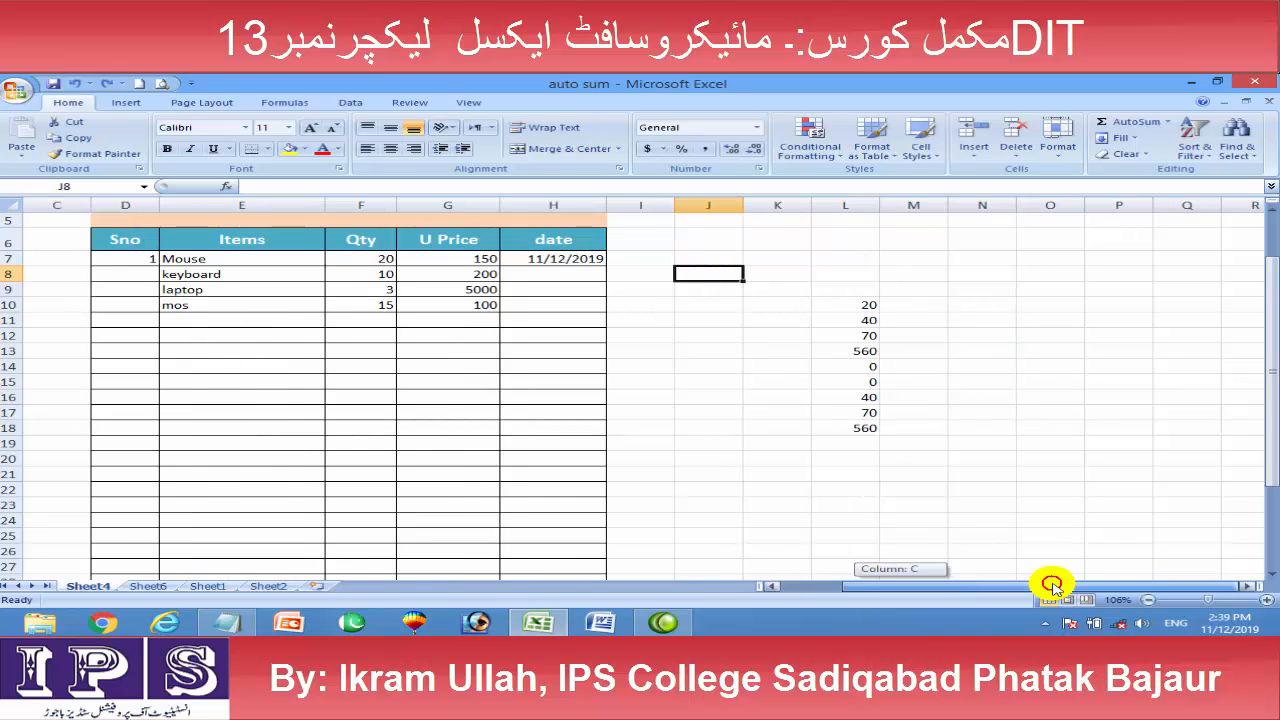
{"action": "left_click", "coordinate": [762, 259]}
{"action": "type", "text": "ips"}
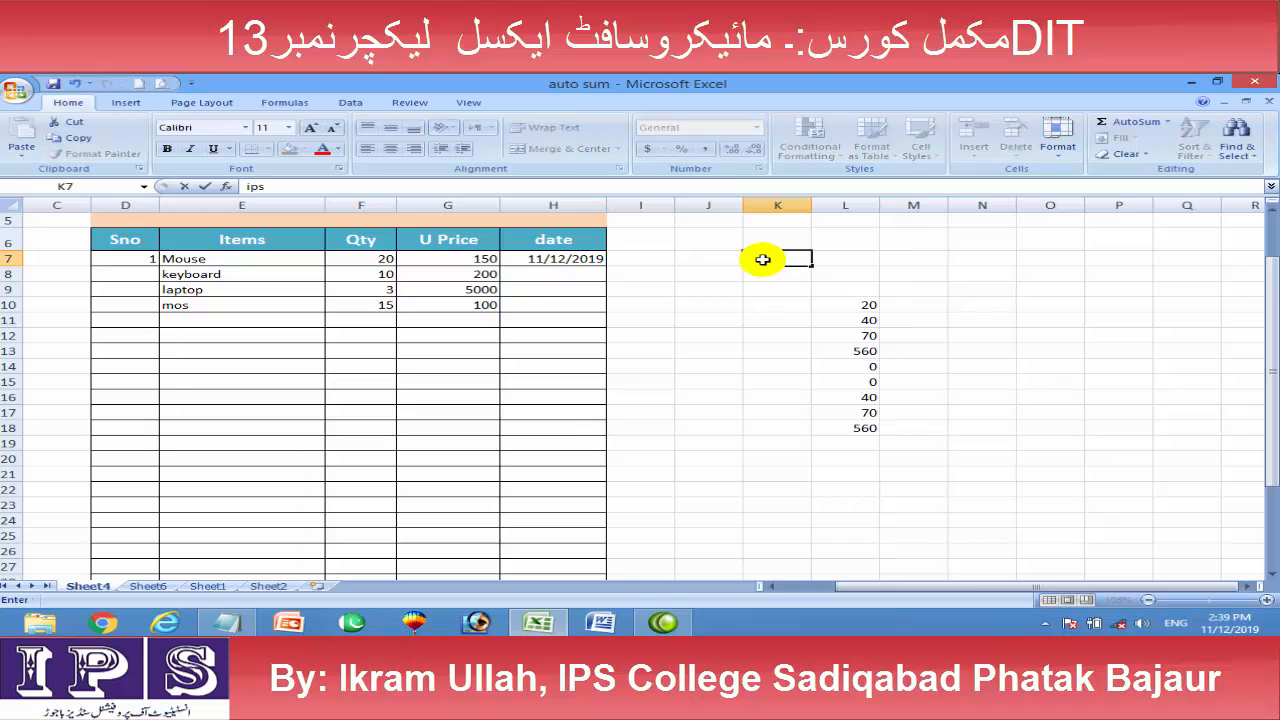
{"action": "key", "text": "Tab"}
{"action": "left_click", "coordinate": [762, 259]}
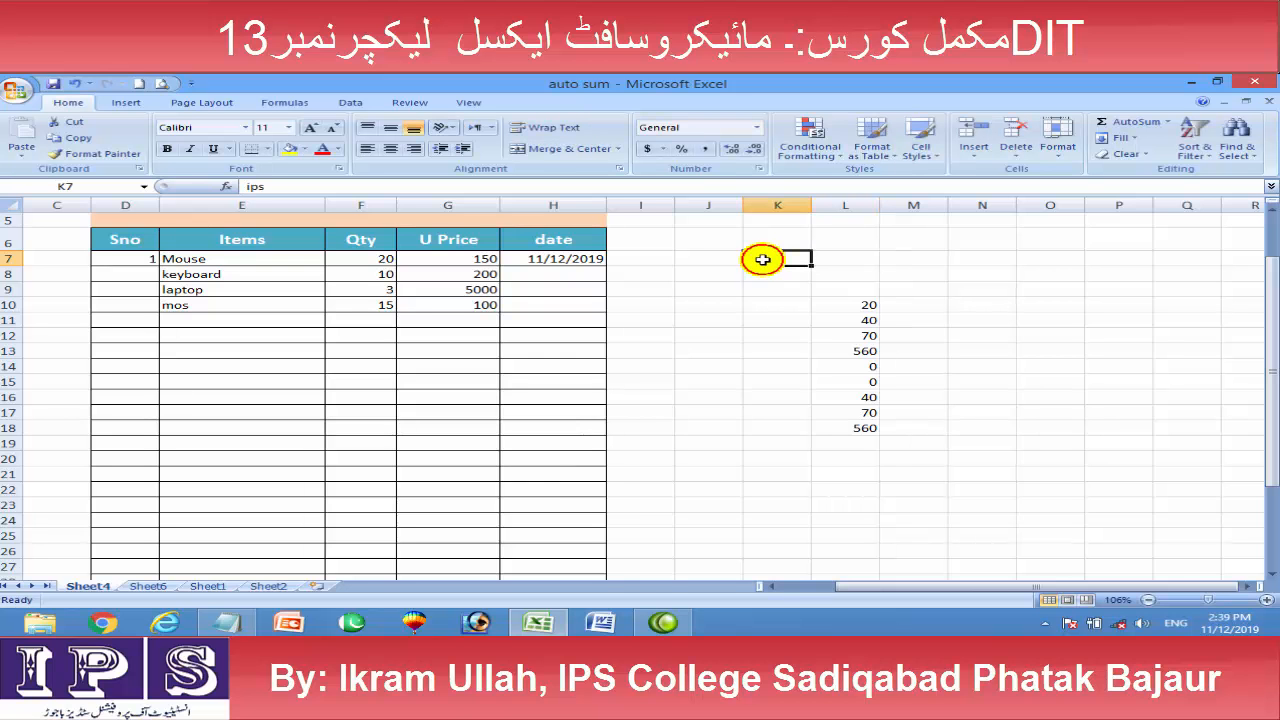
{"action": "type", "text": "IPS SADQI"}
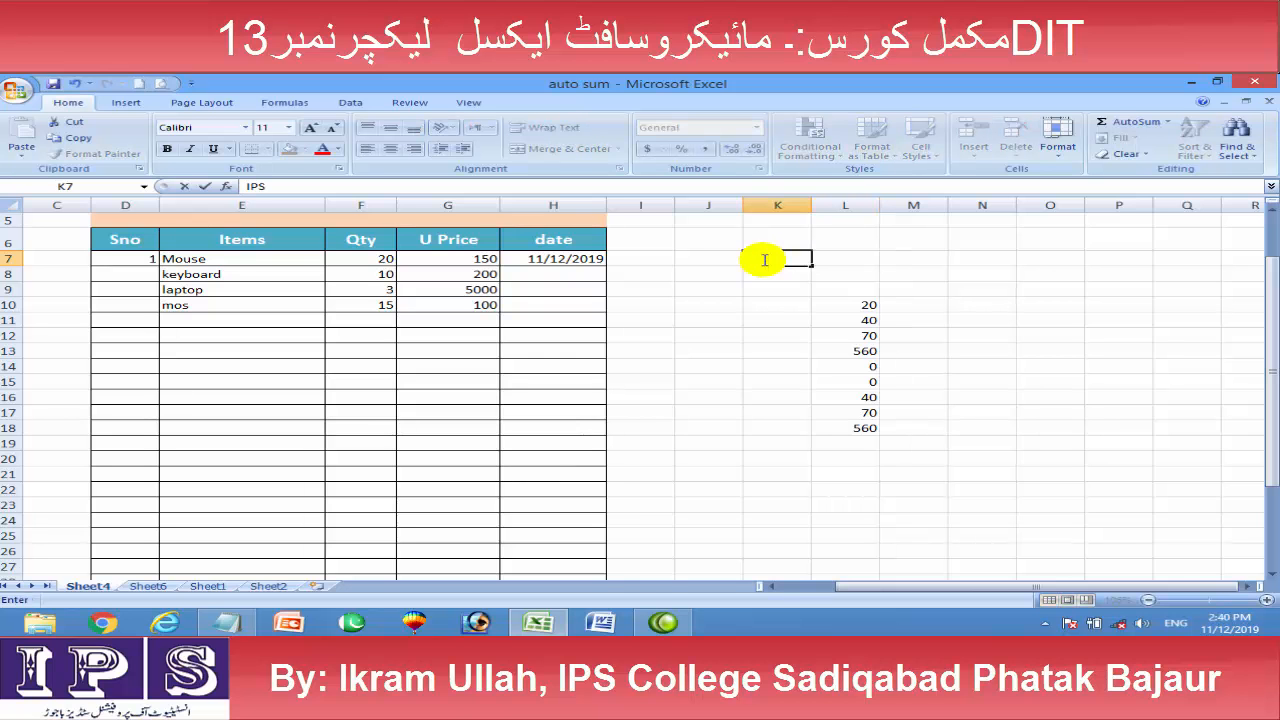
{"action": "key", "text": "BackSpace"}
{"action": "key", "text": "BackSpace"}
{"action": "type", "text": "IQ ABAD "}
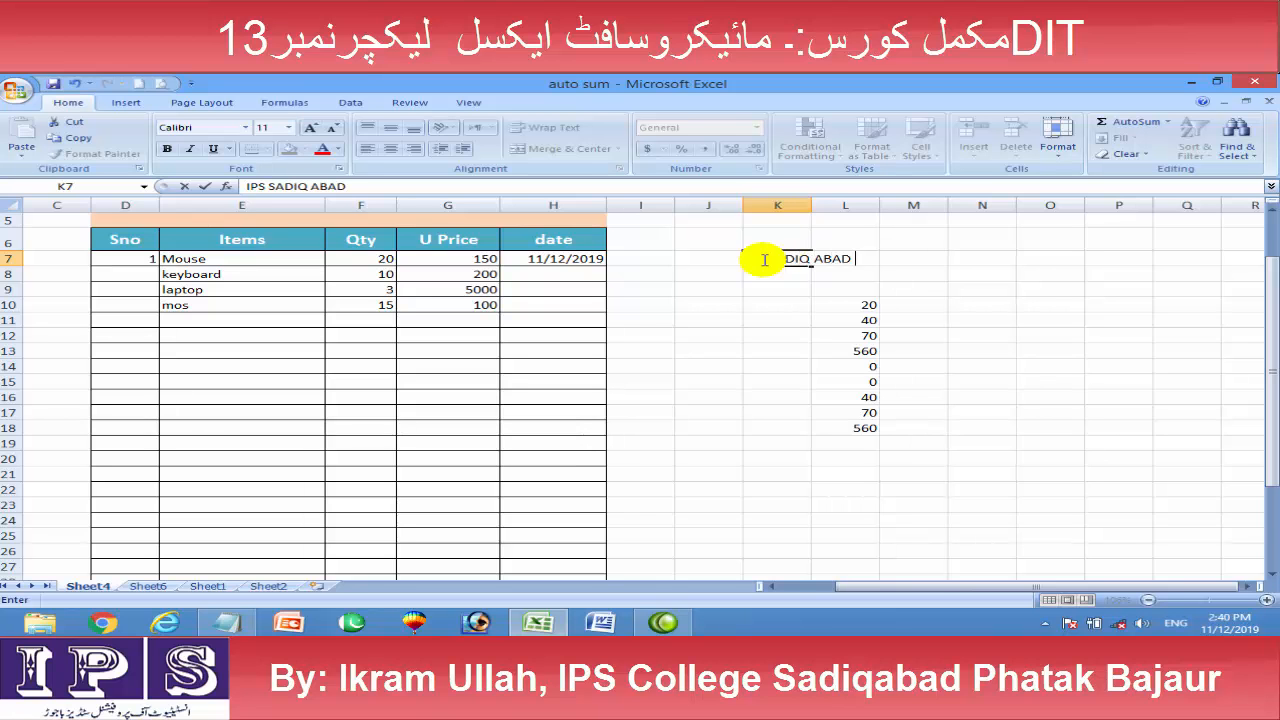
{"action": "type", "text": "PHATTAK BAJAUR"}
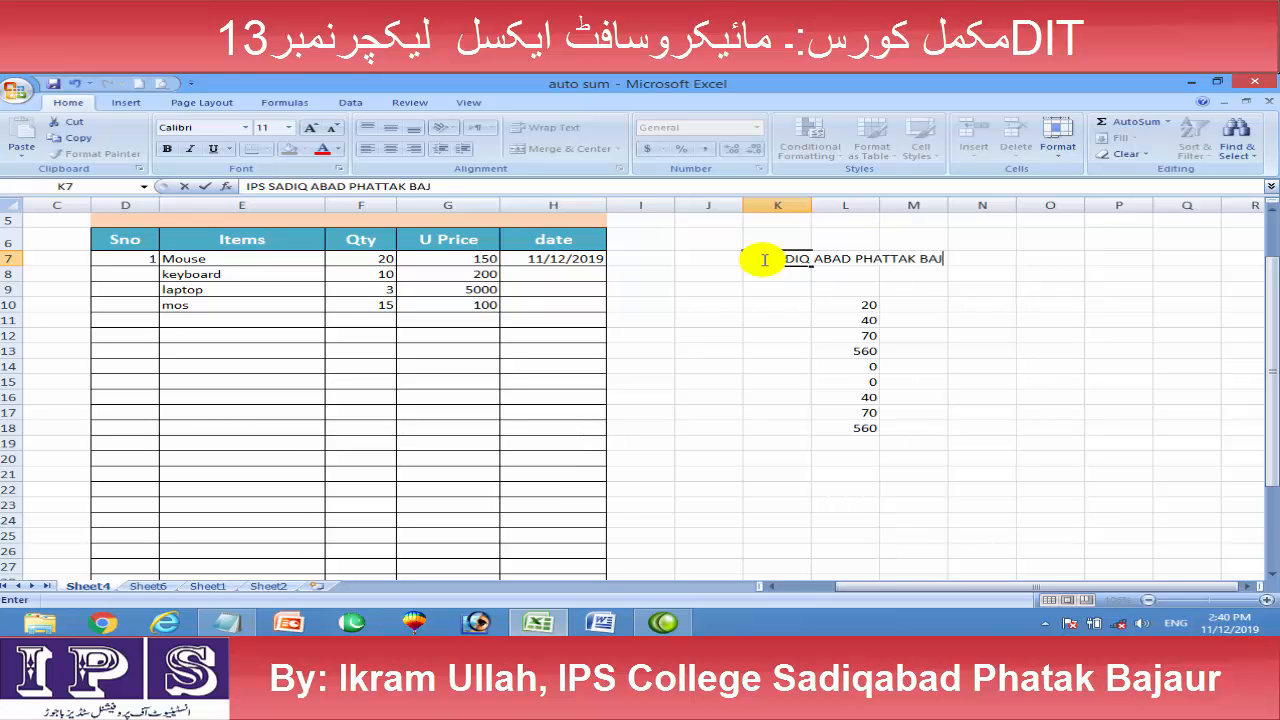
{"action": "left_click", "coordinate": [830, 336]}
Wrap the text in K7 and turn the wrapping off again
{"action": "left_click", "coordinate": [766, 256]}
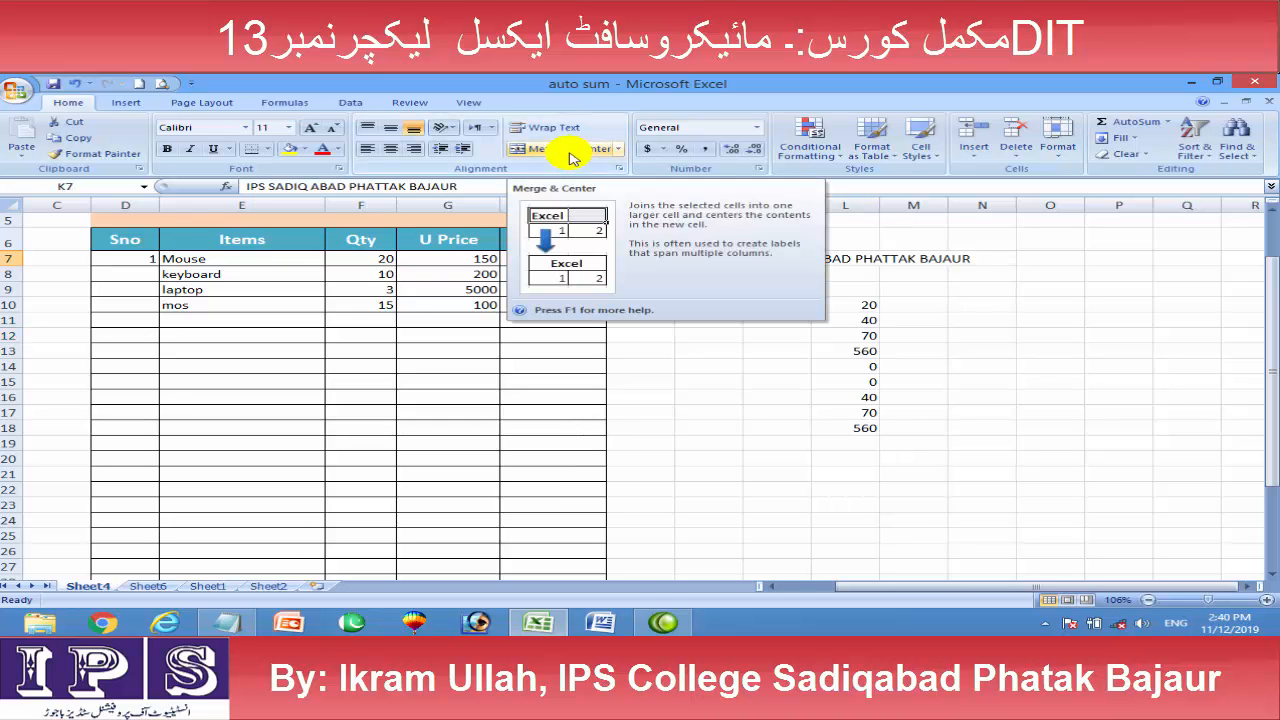
{"action": "left_click", "coordinate": [539, 130]}
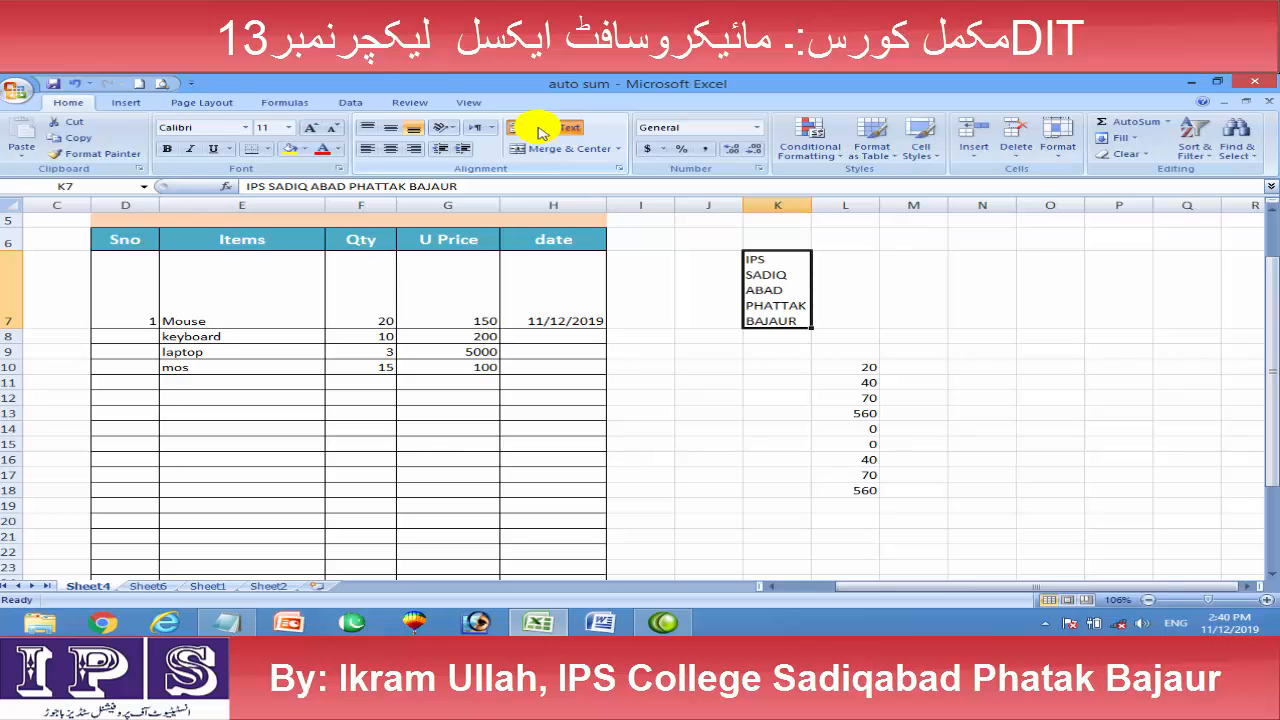
{"action": "left_click", "coordinate": [538, 132]}
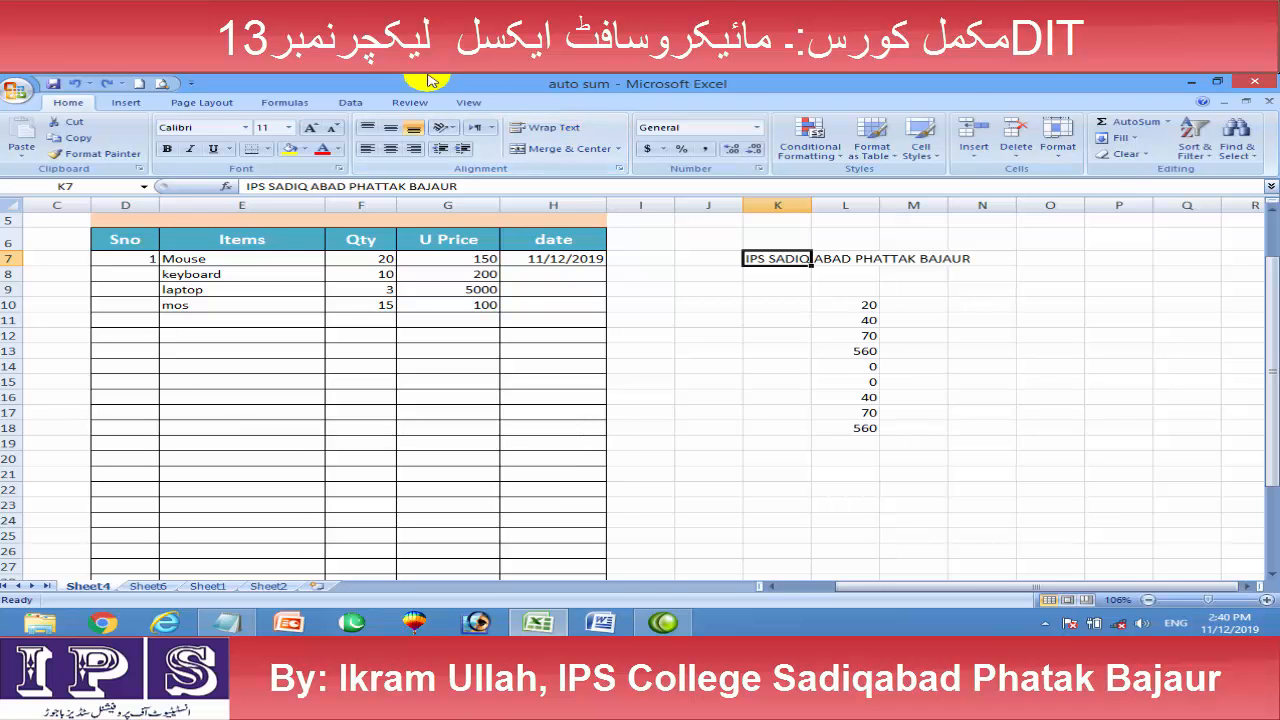
Apply Fill Justify to K7 to distribute its text over the cells below in column K
{"action": "left_click", "coordinate": [1118, 140]}
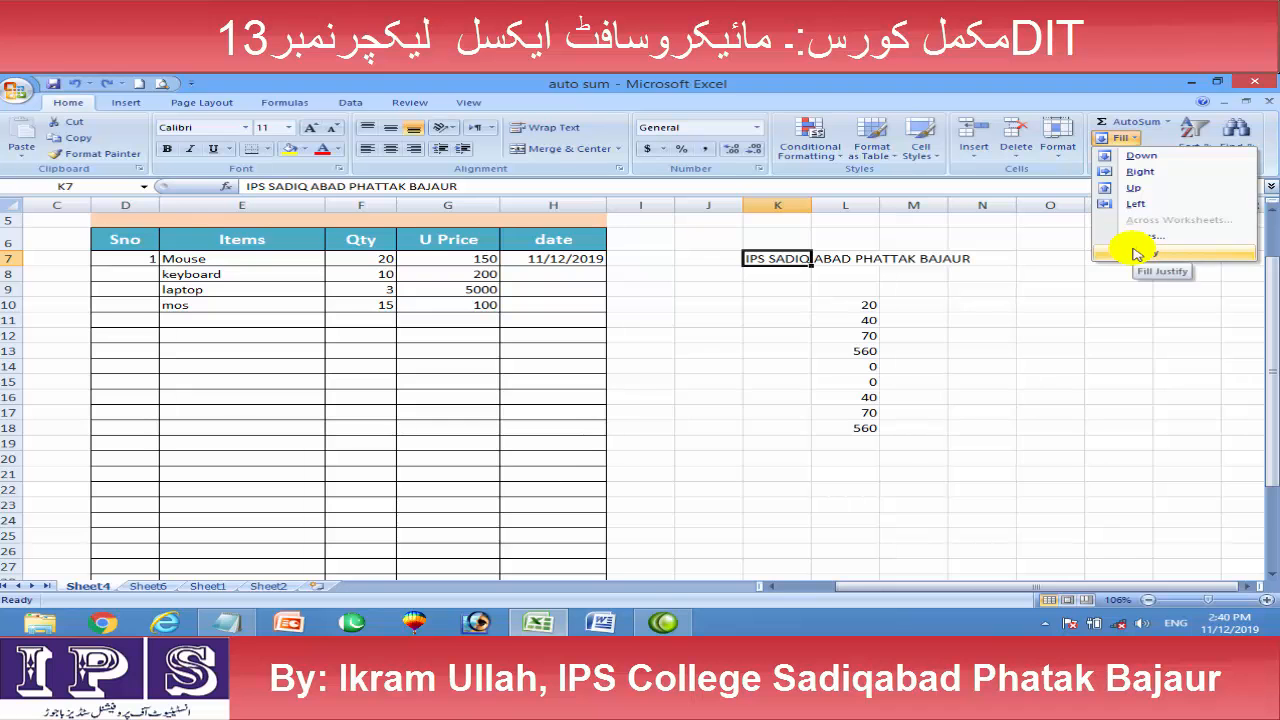
{"action": "left_click", "coordinate": [1137, 254]}
{"action": "left_click", "coordinate": [604, 386]}
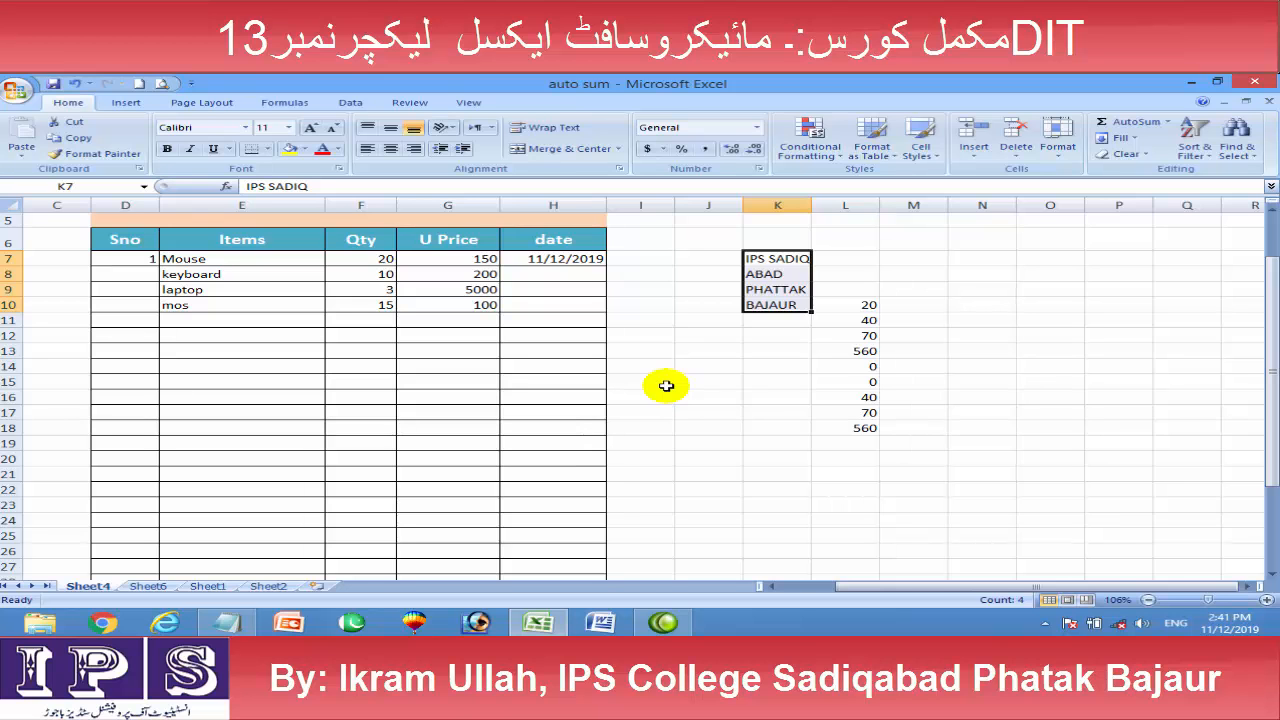
{"action": "left_click", "coordinate": [729, 410]}
Apply Clear All to the empty cell E11 in the Items column
{"action": "left_click", "coordinate": [163, 318]}
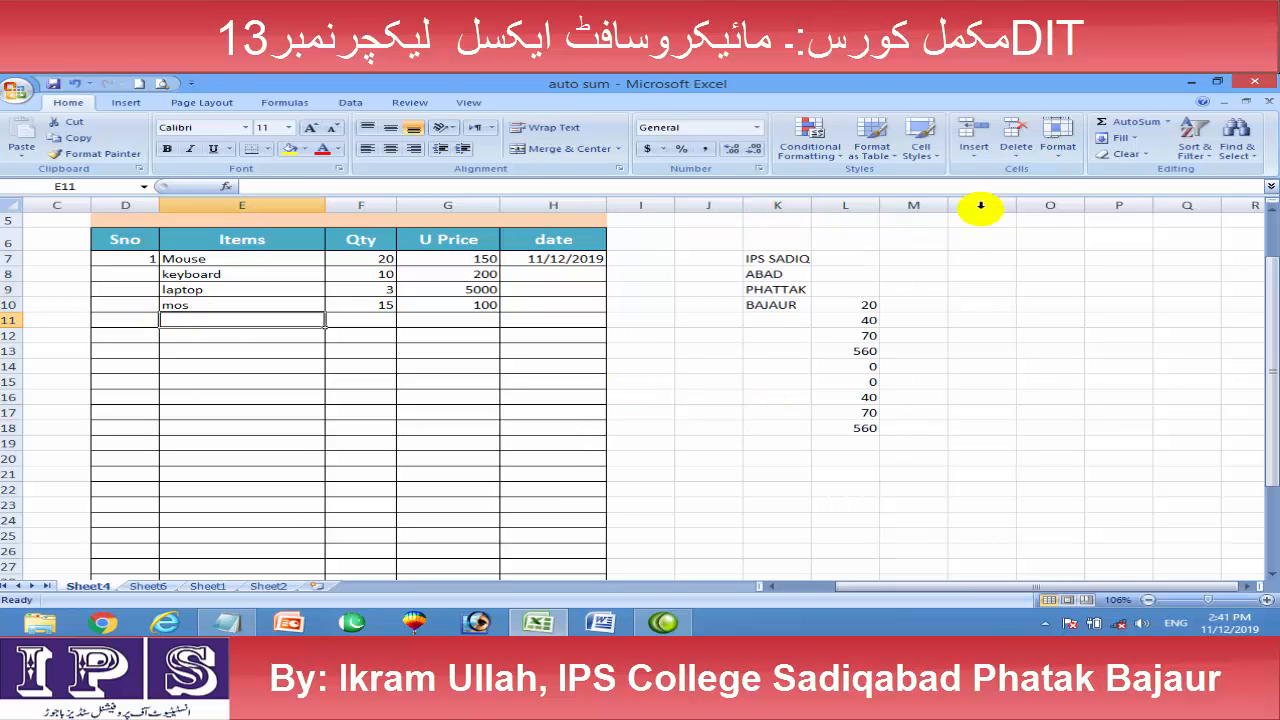
{"action": "left_click", "coordinate": [1138, 155]}
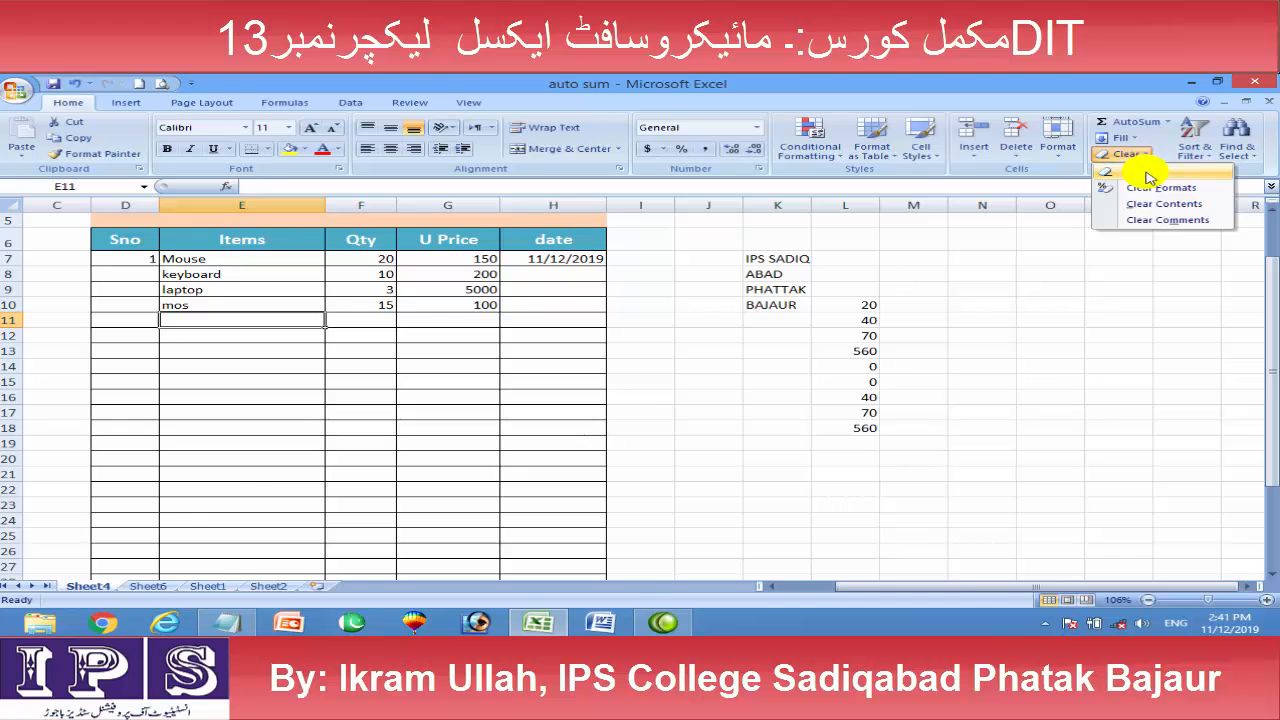
{"action": "left_click", "coordinate": [1148, 173]}
{"action": "left_click", "coordinate": [642, 348]}
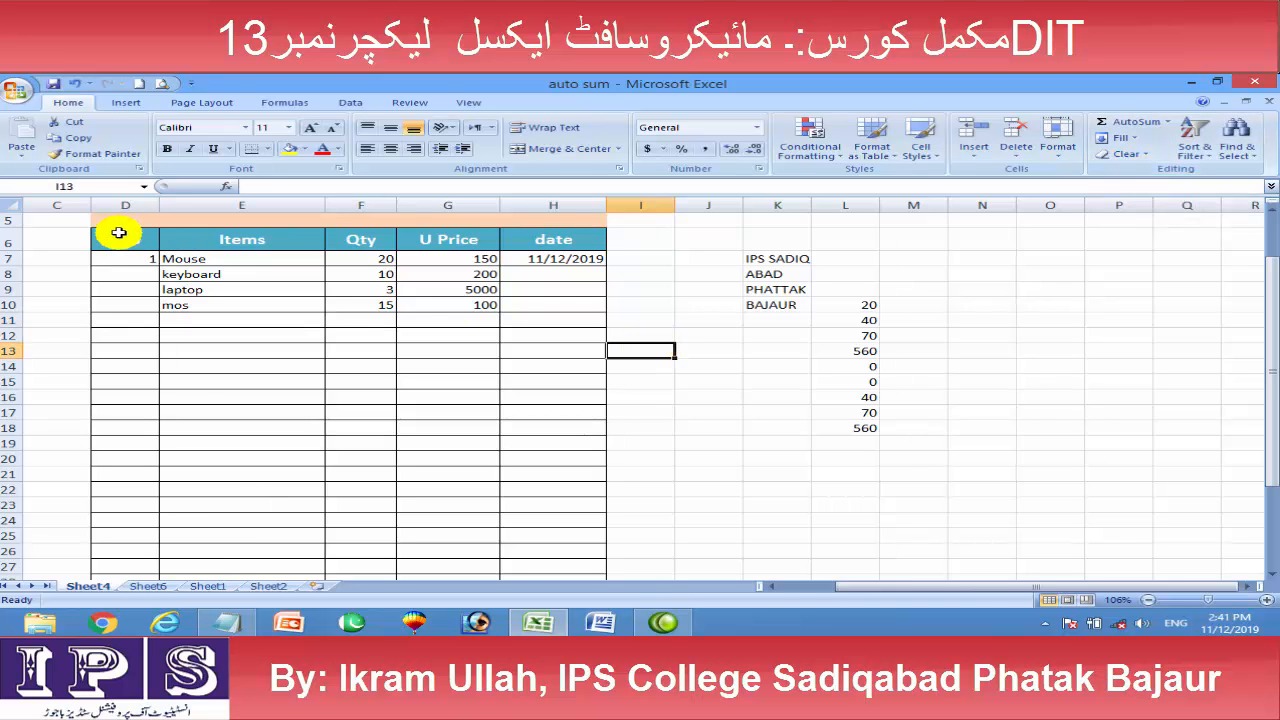
Clear all contents and formatting from the upper part of the table, selecting from C5 to I15
{"action": "left_click_drag", "start_coordinate": [65, 220], "coordinate": [645, 384]}
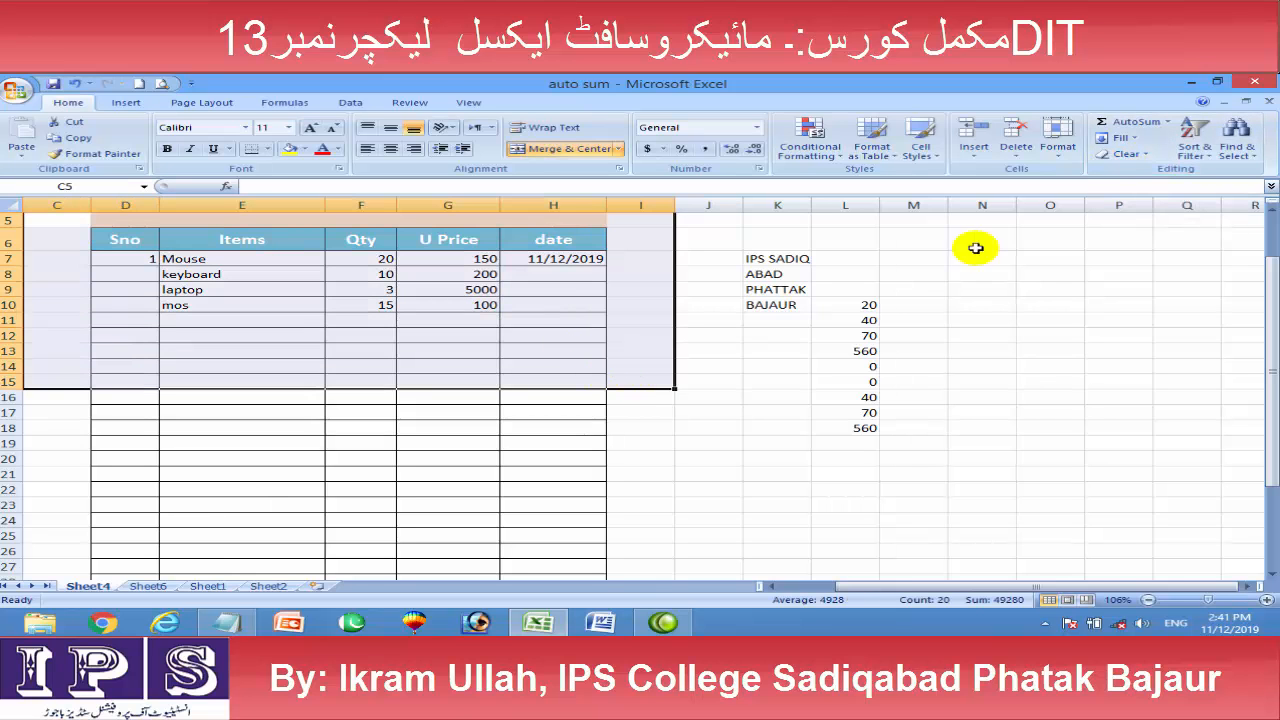
{"action": "left_click", "coordinate": [1121, 157]}
{"action": "left_click", "coordinate": [1115, 175]}
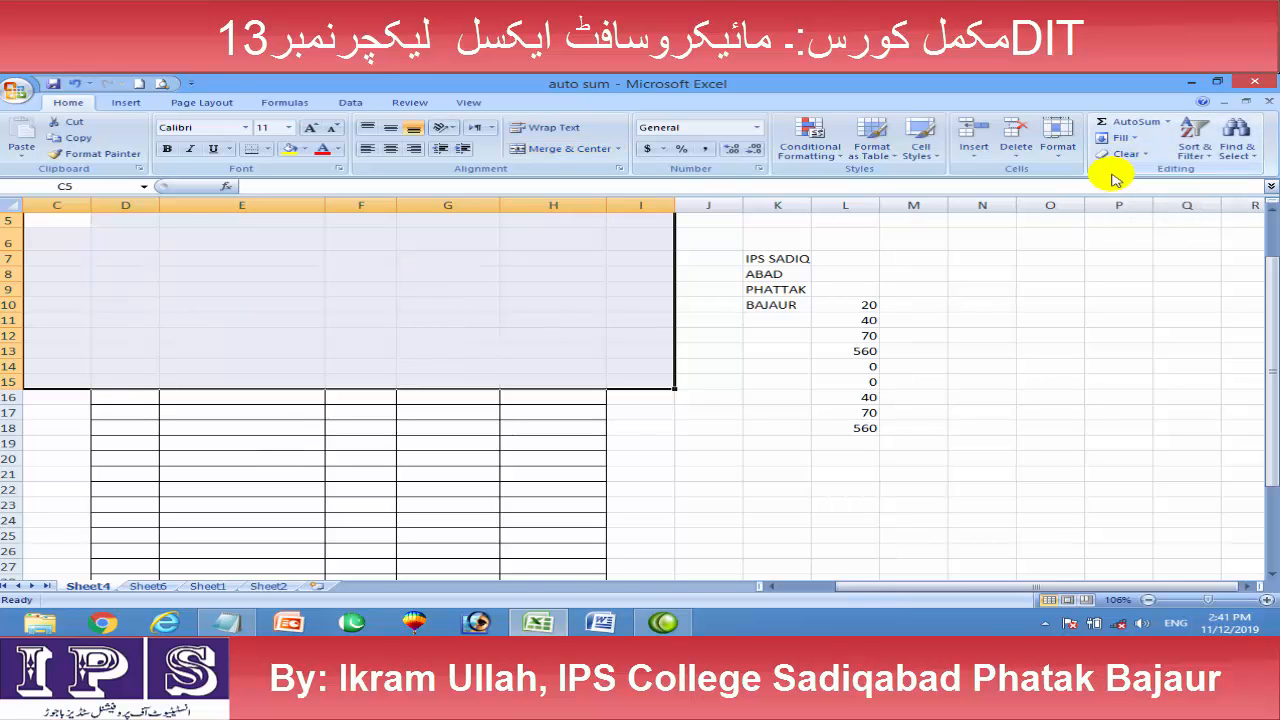
Undo the clearing of the upper table area to restore its contents and formatting
{"action": "key", "text": "ctrl+z"}
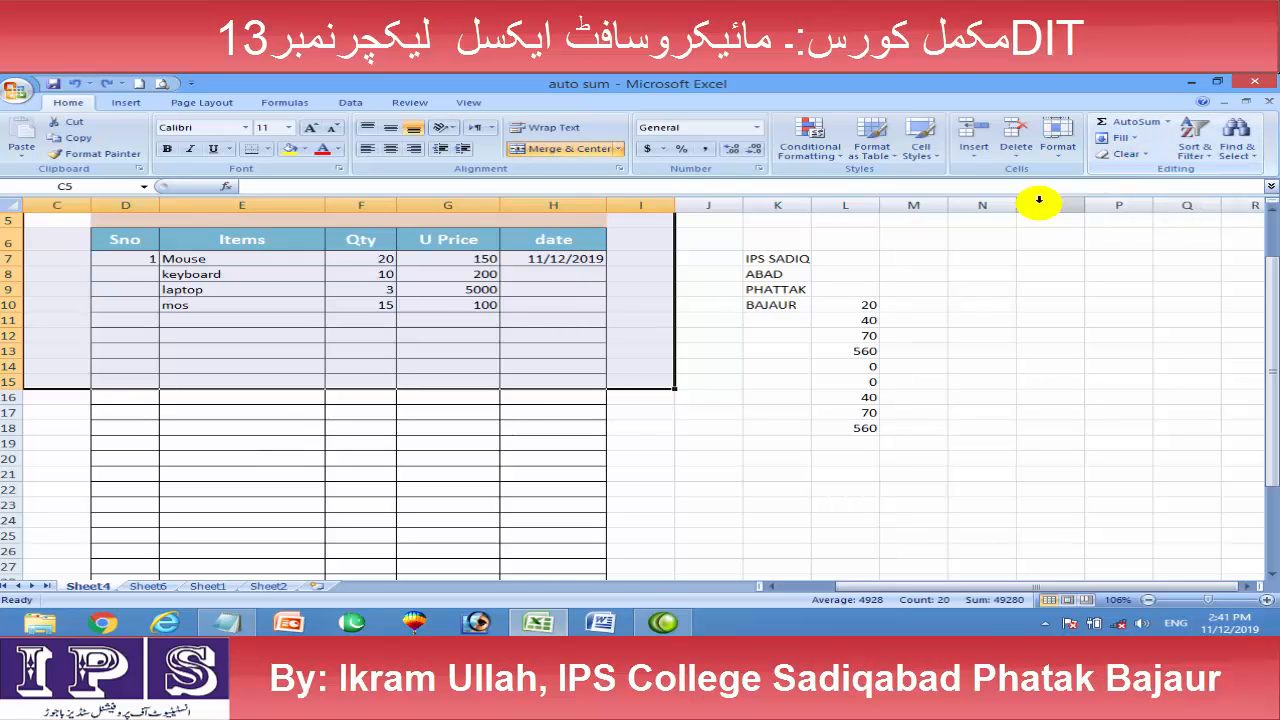
{"action": "left_click", "coordinate": [521, 421]}
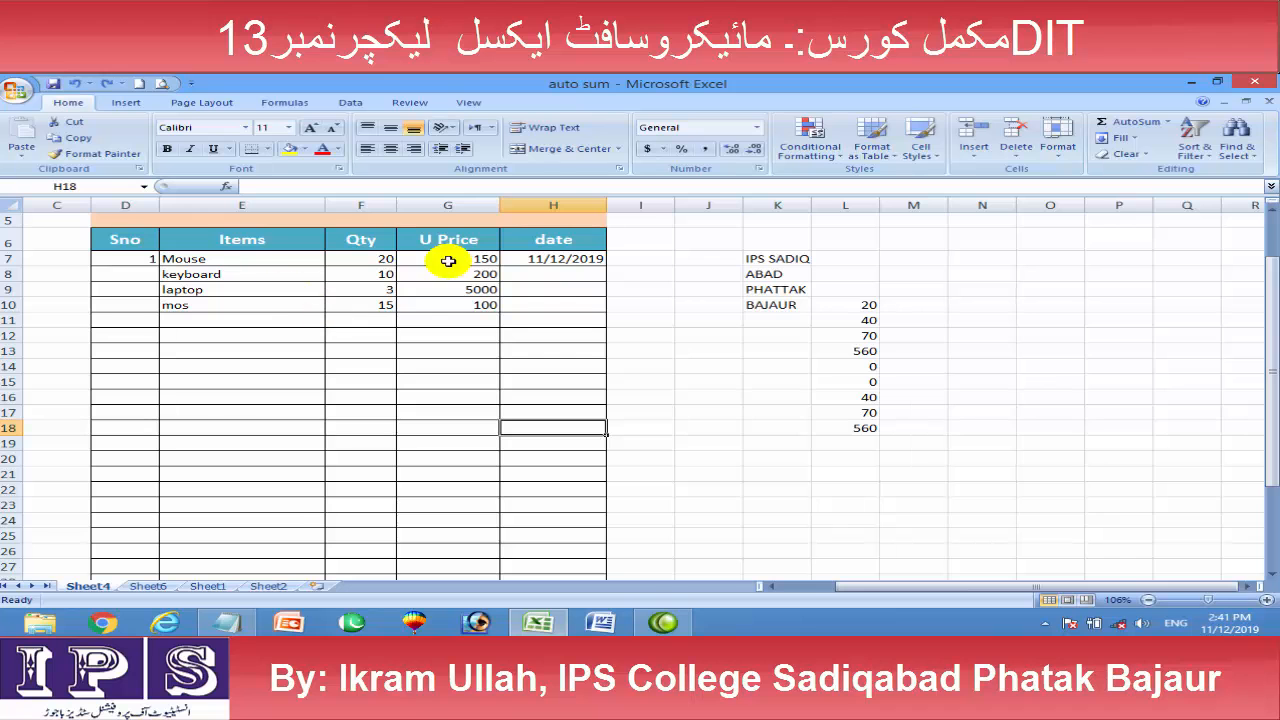
{"action": "left_click", "coordinate": [1128, 158]}
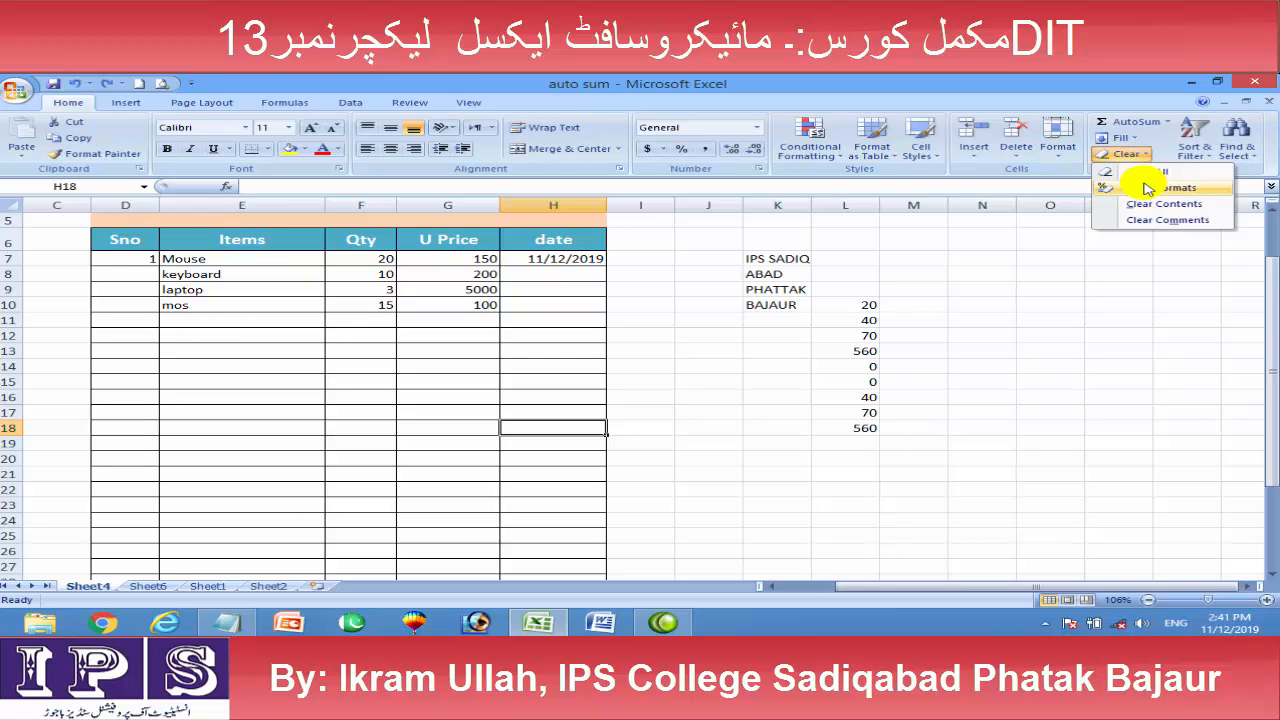
{"action": "left_click", "coordinate": [112, 286]}
Clear only the formats from C5 to J10 and undo the clearing
{"action": "left_click_drag", "start_coordinate": [61, 222], "coordinate": [694, 296]}
{"action": "left_click", "coordinate": [1140, 158]}
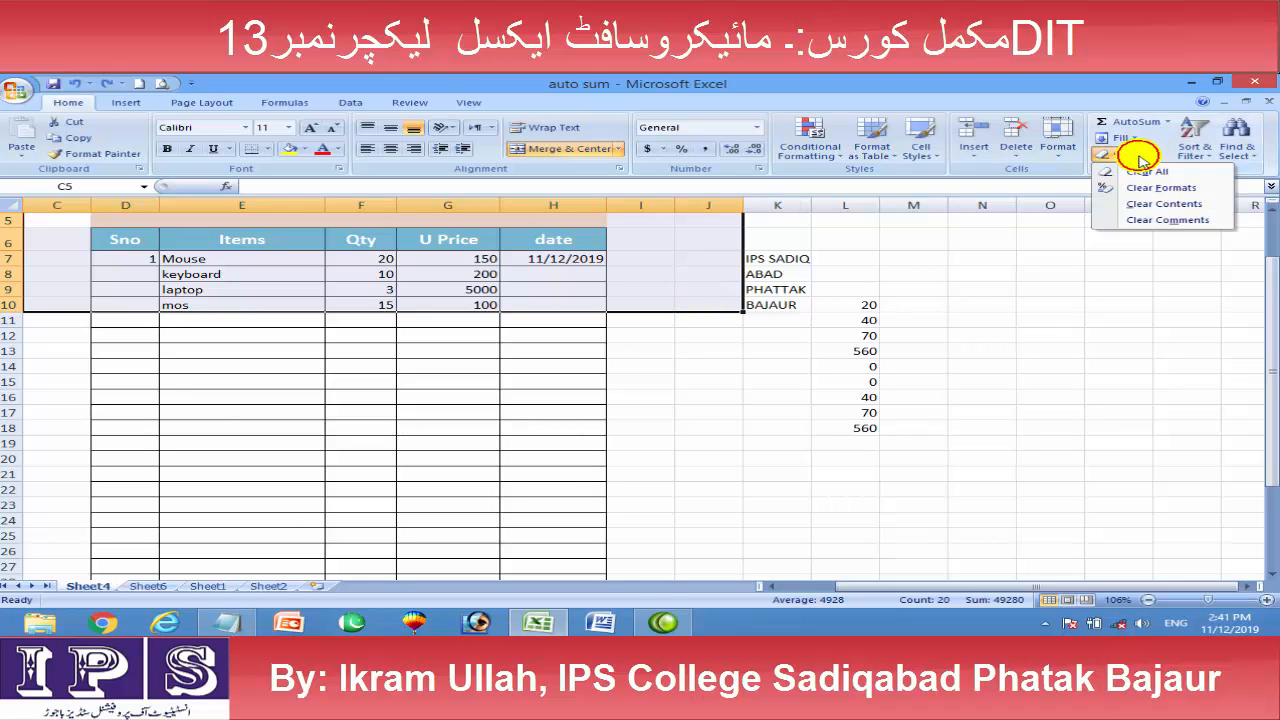
{"action": "left_click", "coordinate": [1138, 187]}
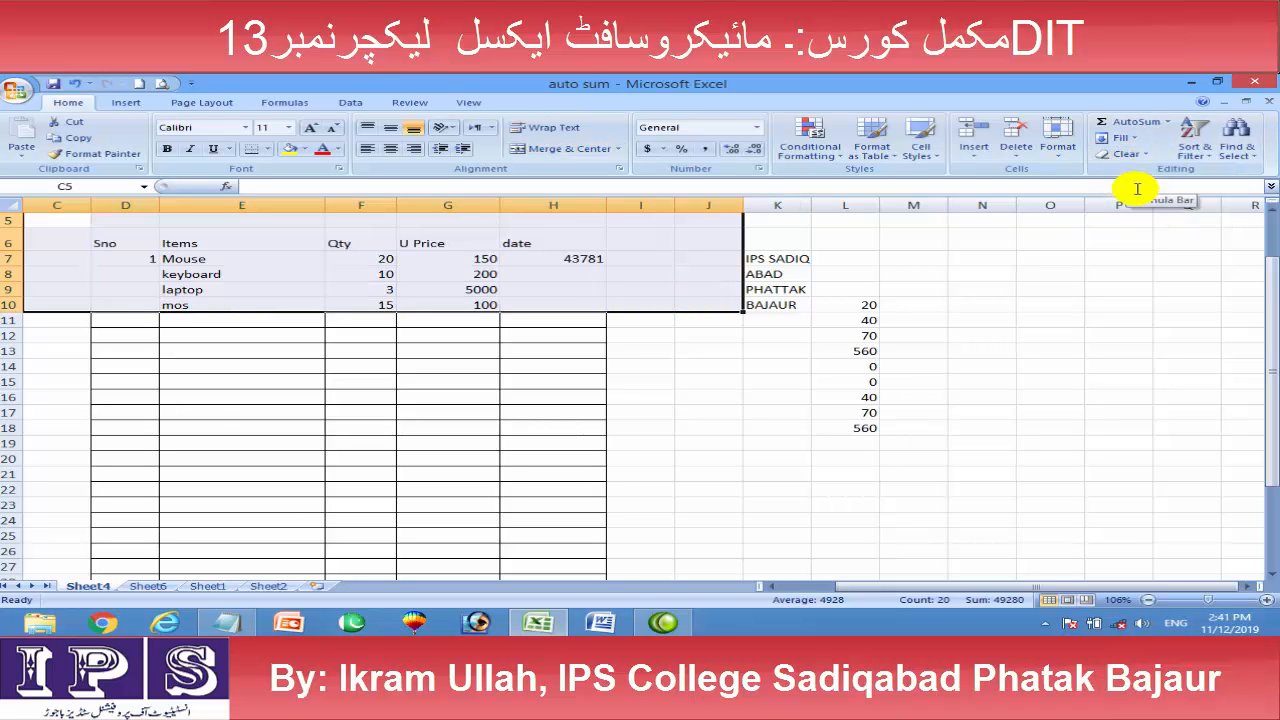
{"action": "key", "text": "ctrl+z"}
Clear only the contents of the selected range C5 to J10 and undo the clearing
{"action": "left_click", "coordinate": [1130, 157]}
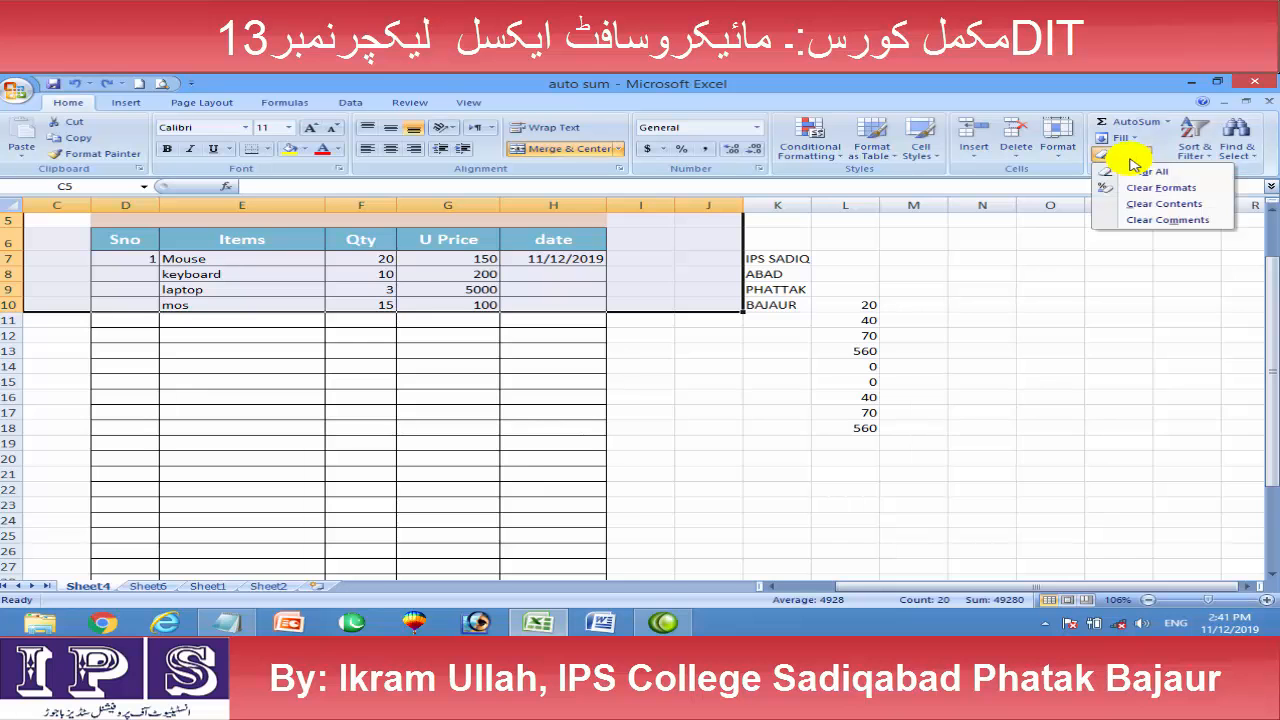
{"action": "left_click", "coordinate": [1147, 205]}
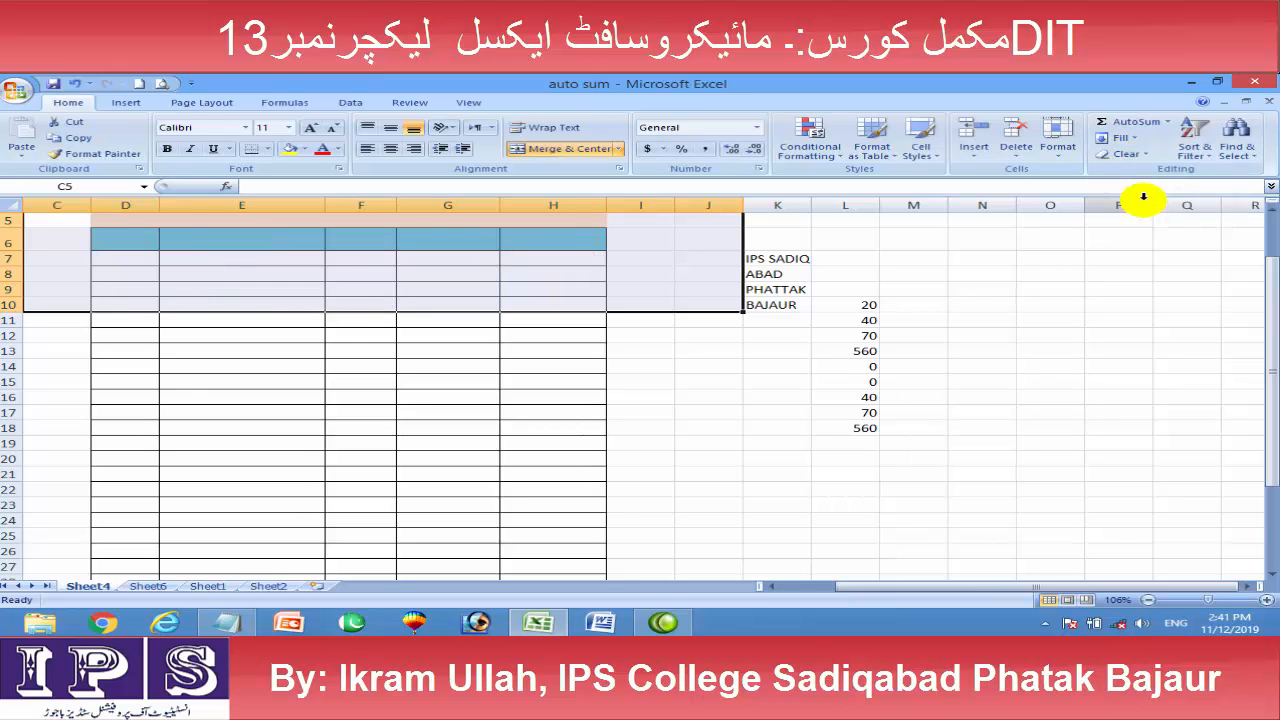
{"action": "key", "text": "ctrl+z"}
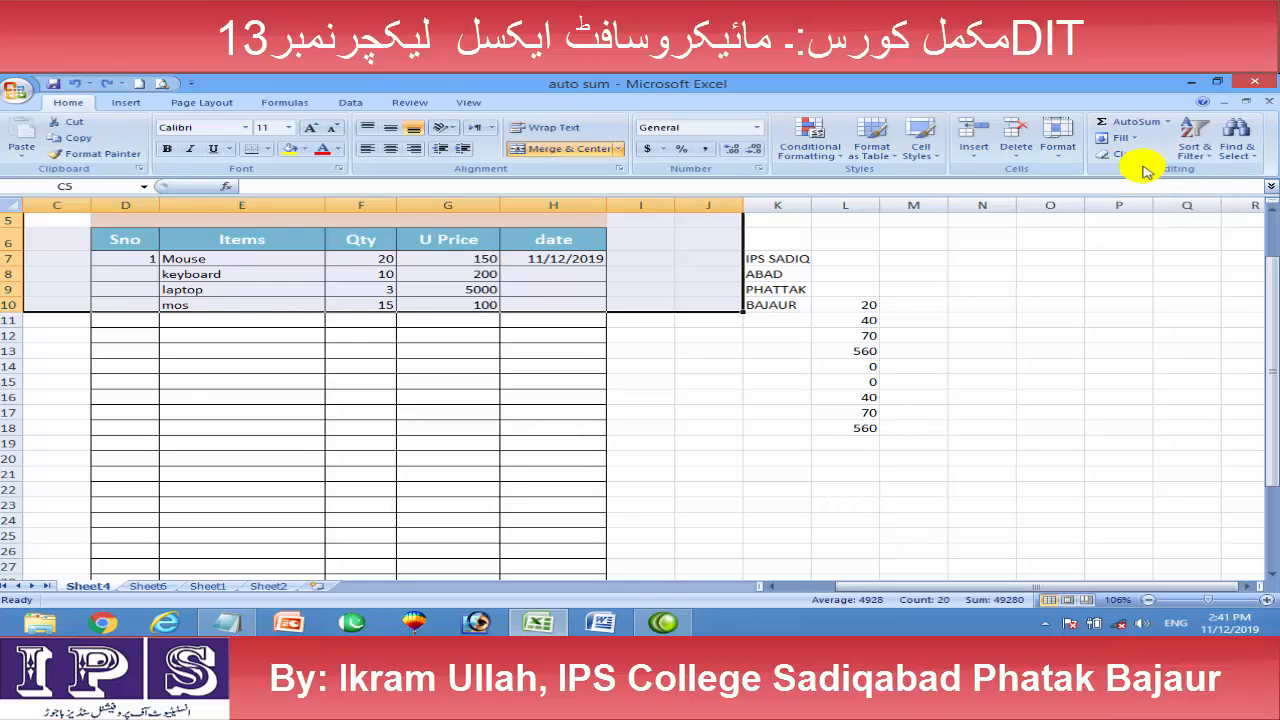
View the Clear and Find & Select commands, then open the Go To Special options and close them without applying any
{"action": "left_click", "coordinate": [1135, 155]}
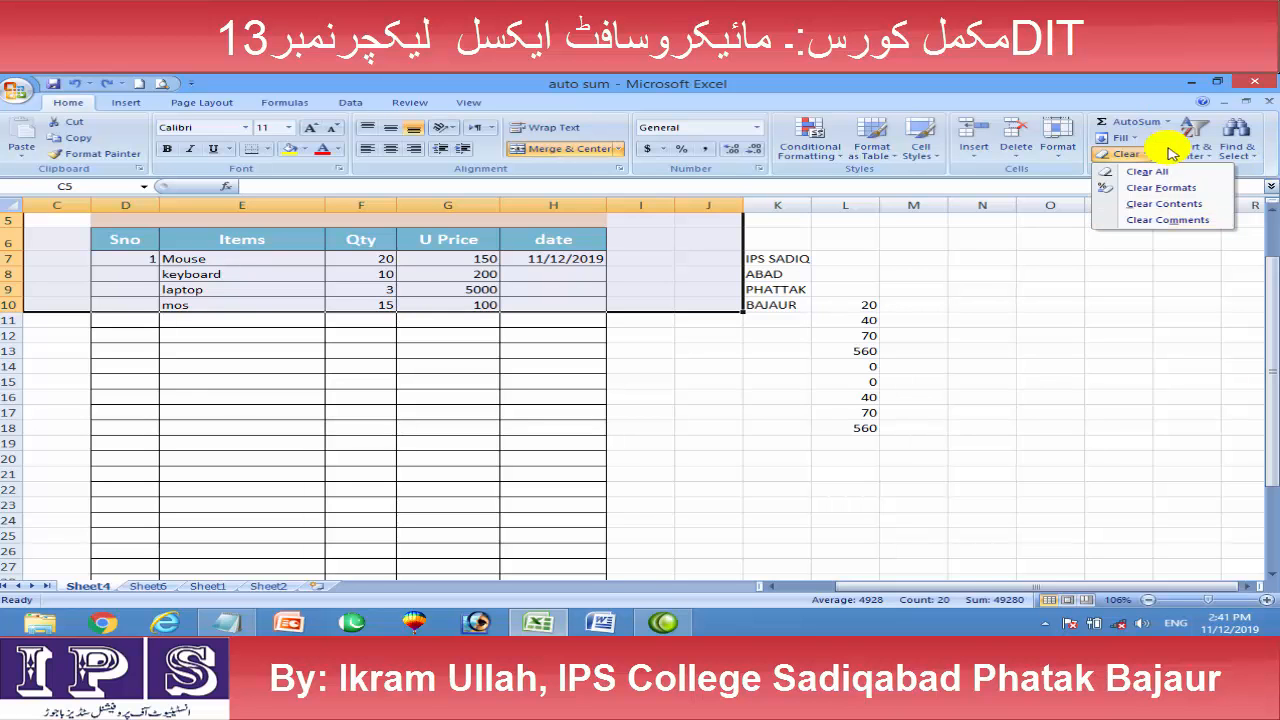
{"action": "left_click", "coordinate": [1242, 136]}
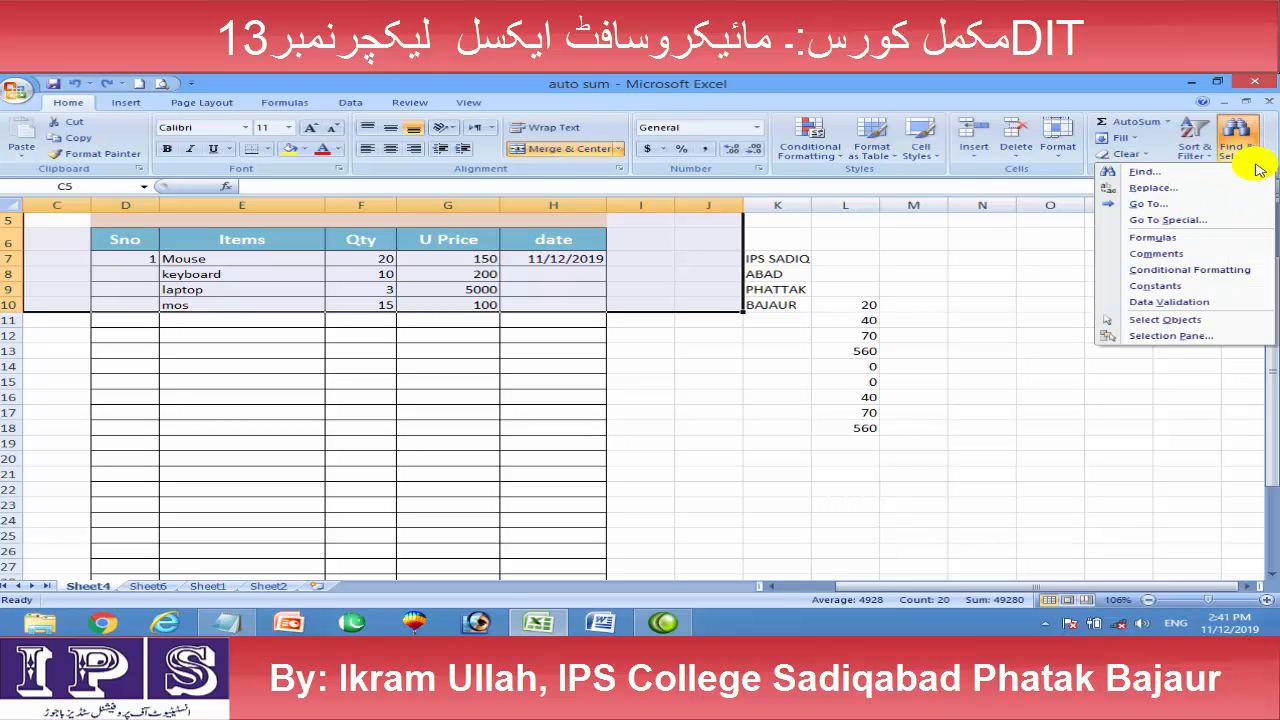
{"action": "left_click", "coordinate": [1140, 220]}
{"action": "left_click_drag", "start_coordinate": [739, 95], "coordinate": [466, 158]}
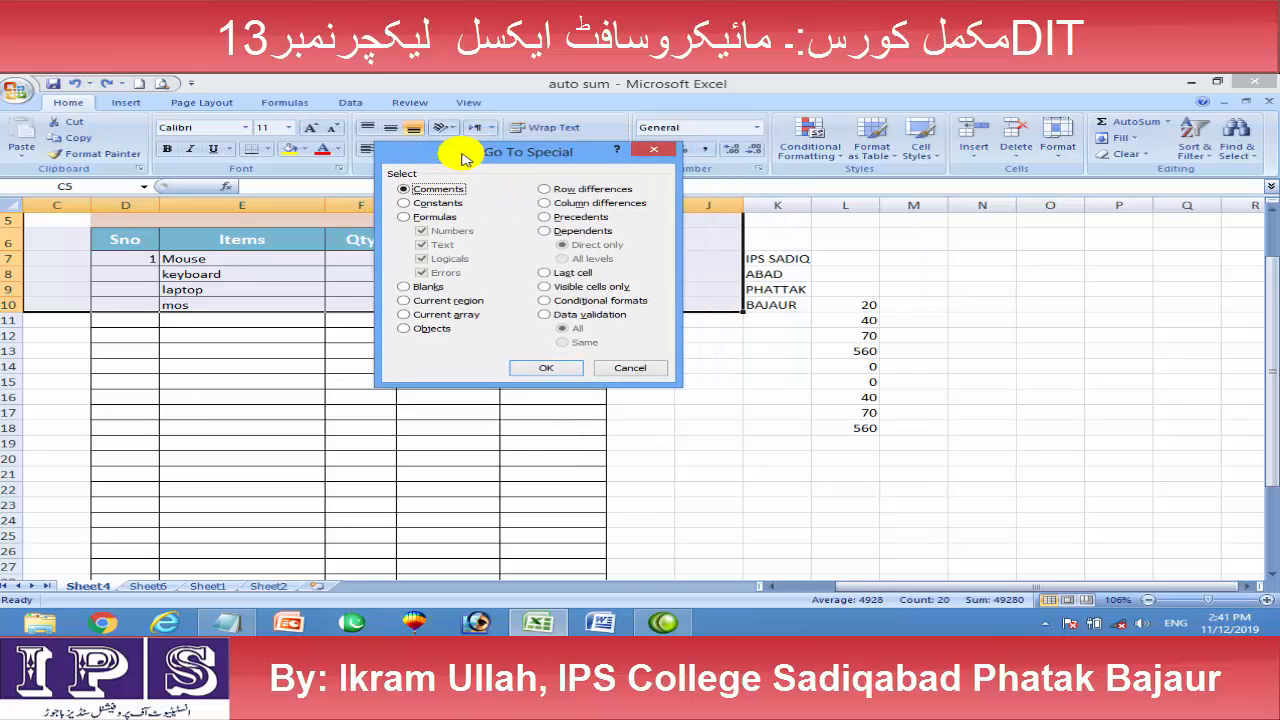
{"action": "left_click", "coordinate": [653, 150]}
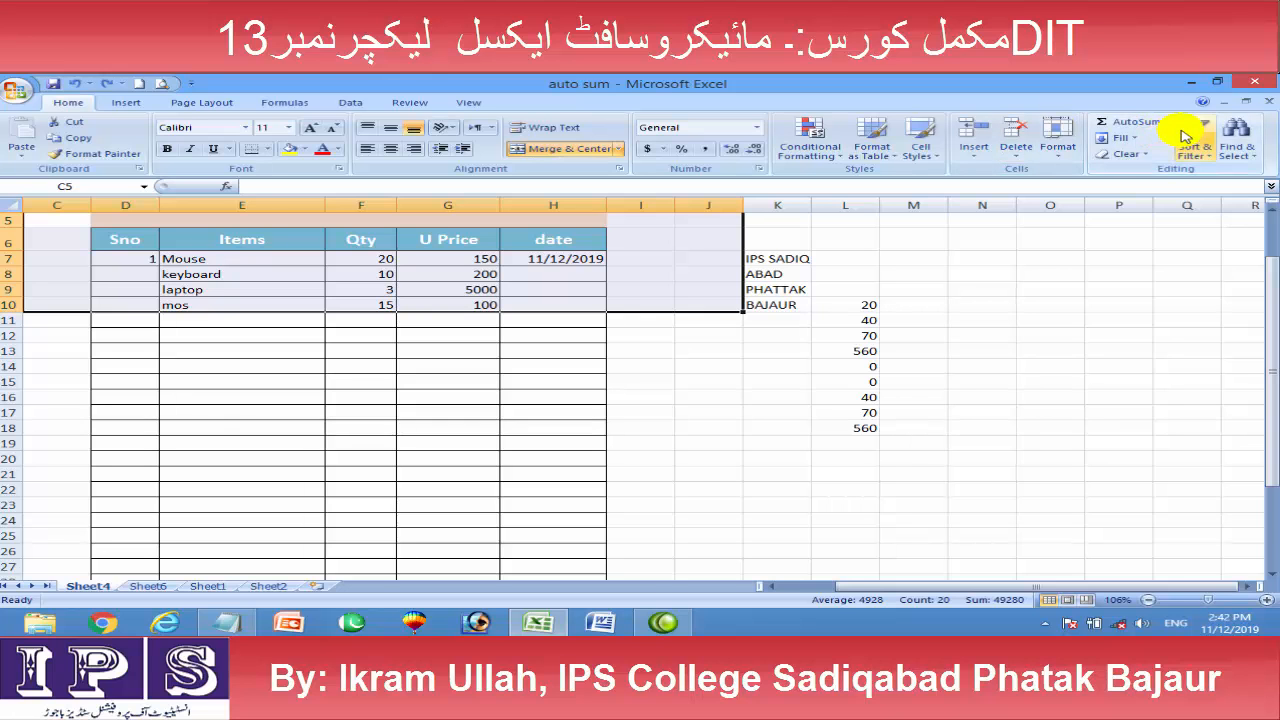
Format D6 to H17 as a table with headers, using a blue style from the Light group
{"action": "left_click", "coordinate": [655, 380]}
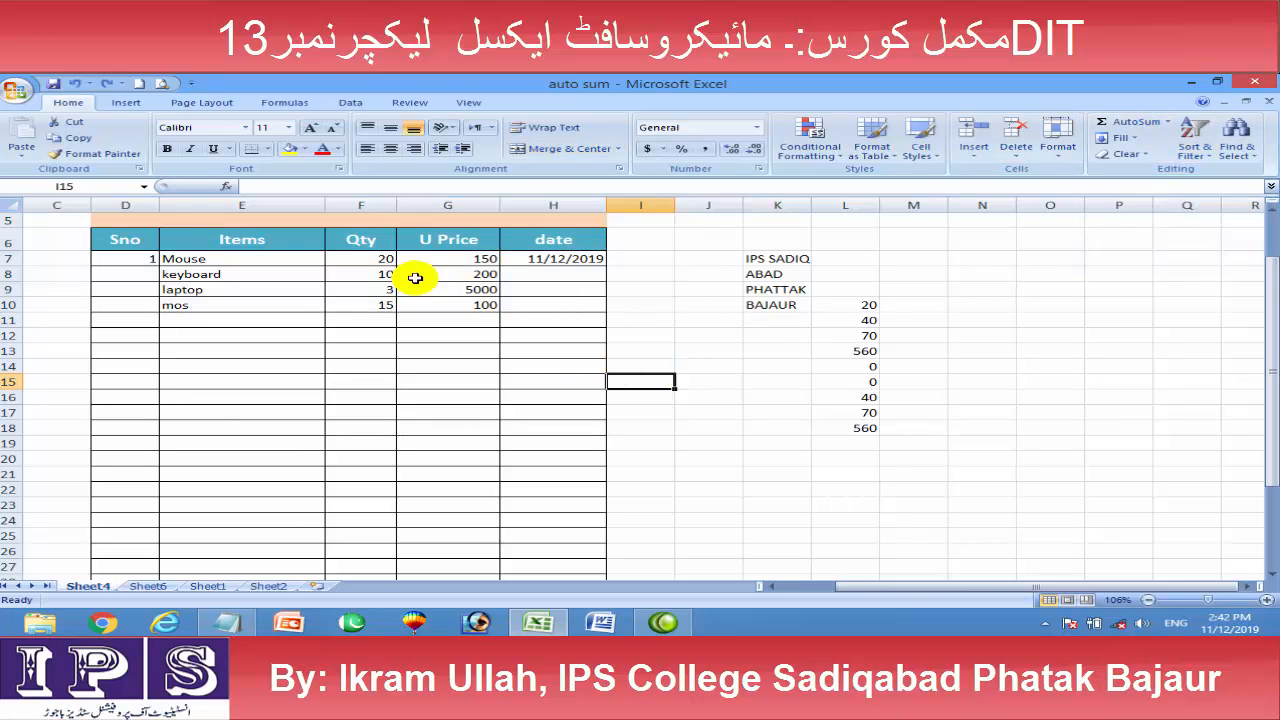
{"action": "left_click", "coordinate": [358, 335]}
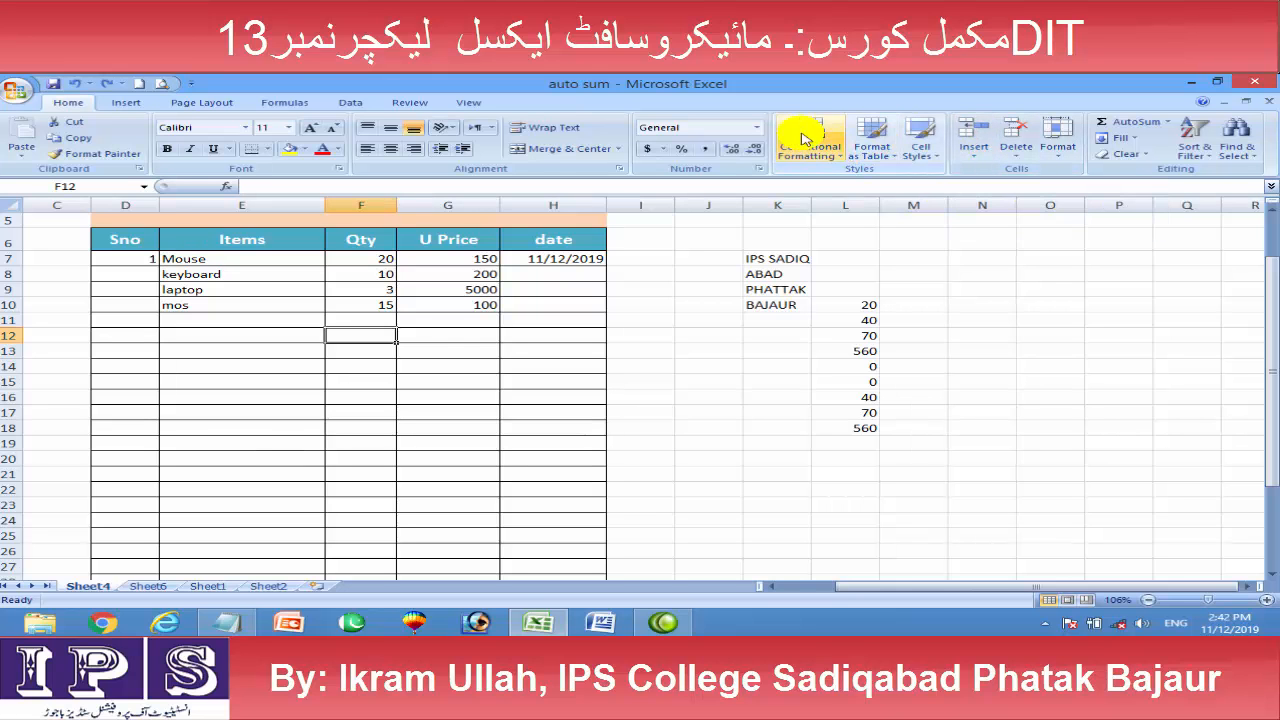
{"action": "left_click", "coordinate": [870, 133]}
{"action": "left_click", "coordinate": [534, 351]}
{"action": "left_click_drag", "start_coordinate": [136, 233], "coordinate": [560, 410]}
{"action": "left_click", "coordinate": [871, 138]}
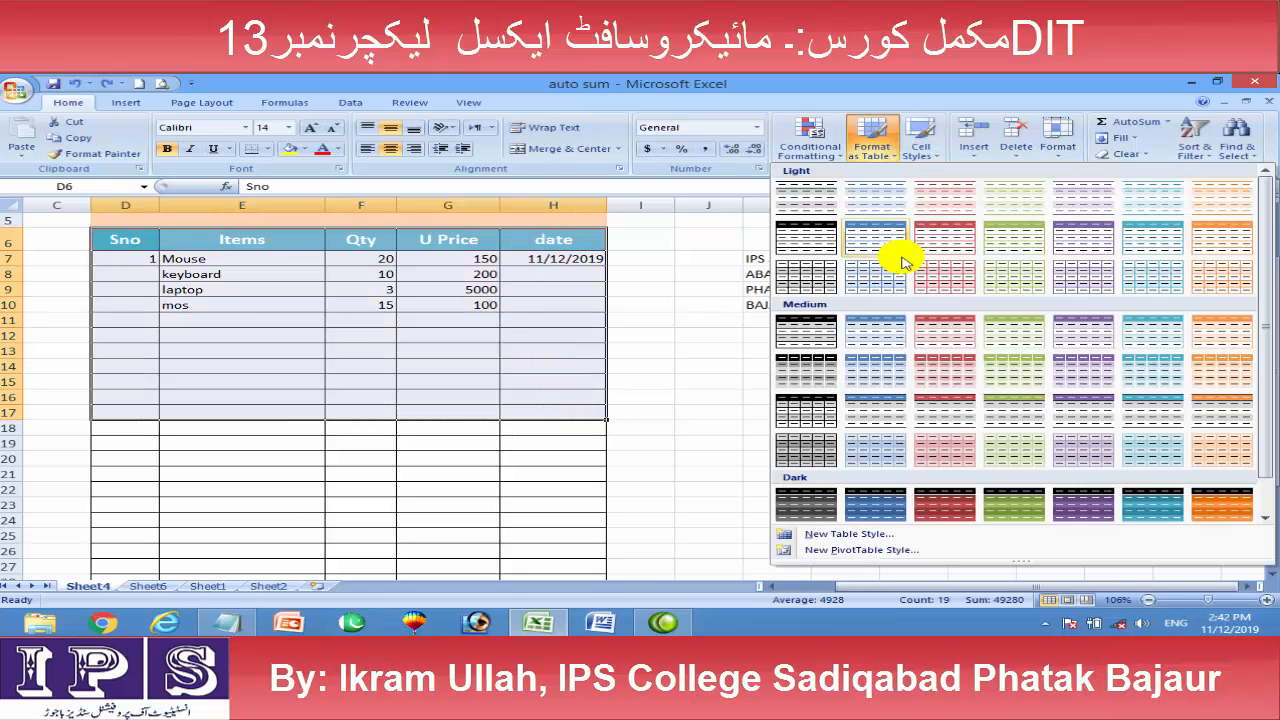
{"action": "left_click", "coordinate": [880, 271]}
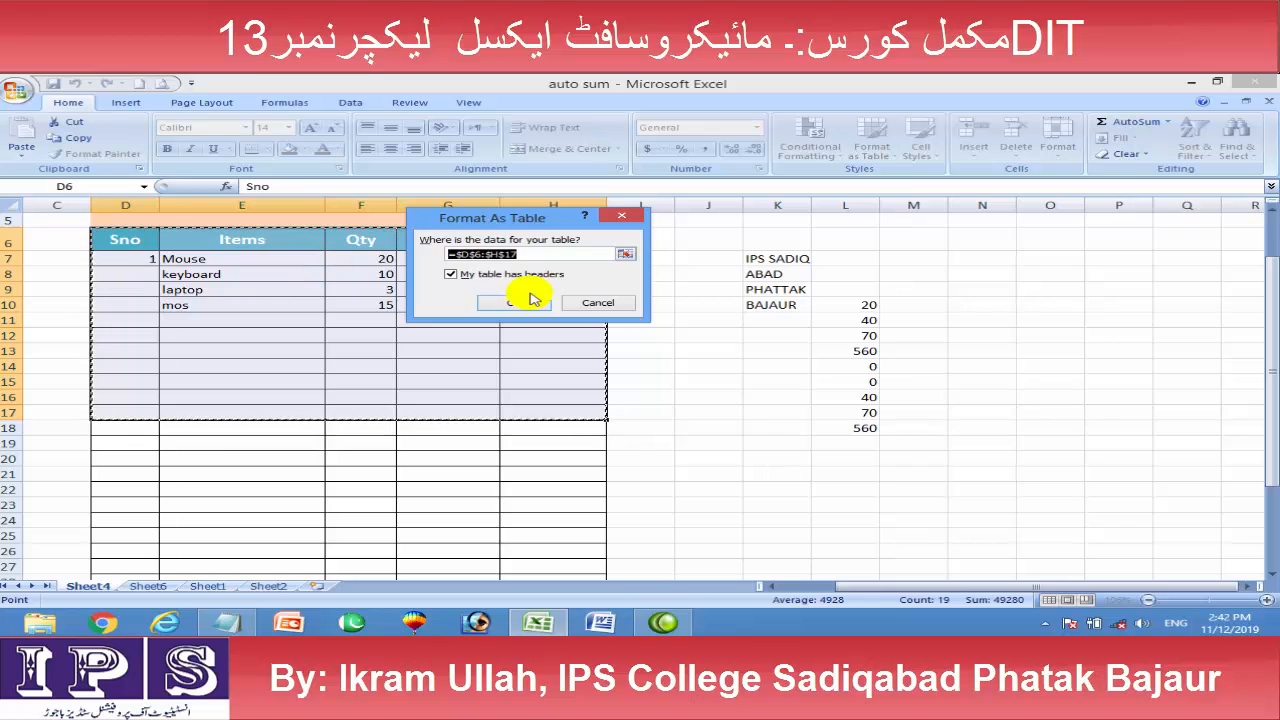
{"action": "left_click", "coordinate": [533, 300]}
Select the Items header of the formatted table and check the Filter command among the data tools
{"action": "left_click", "coordinate": [312, 270]}
{"action": "left_click", "coordinate": [284, 241]}
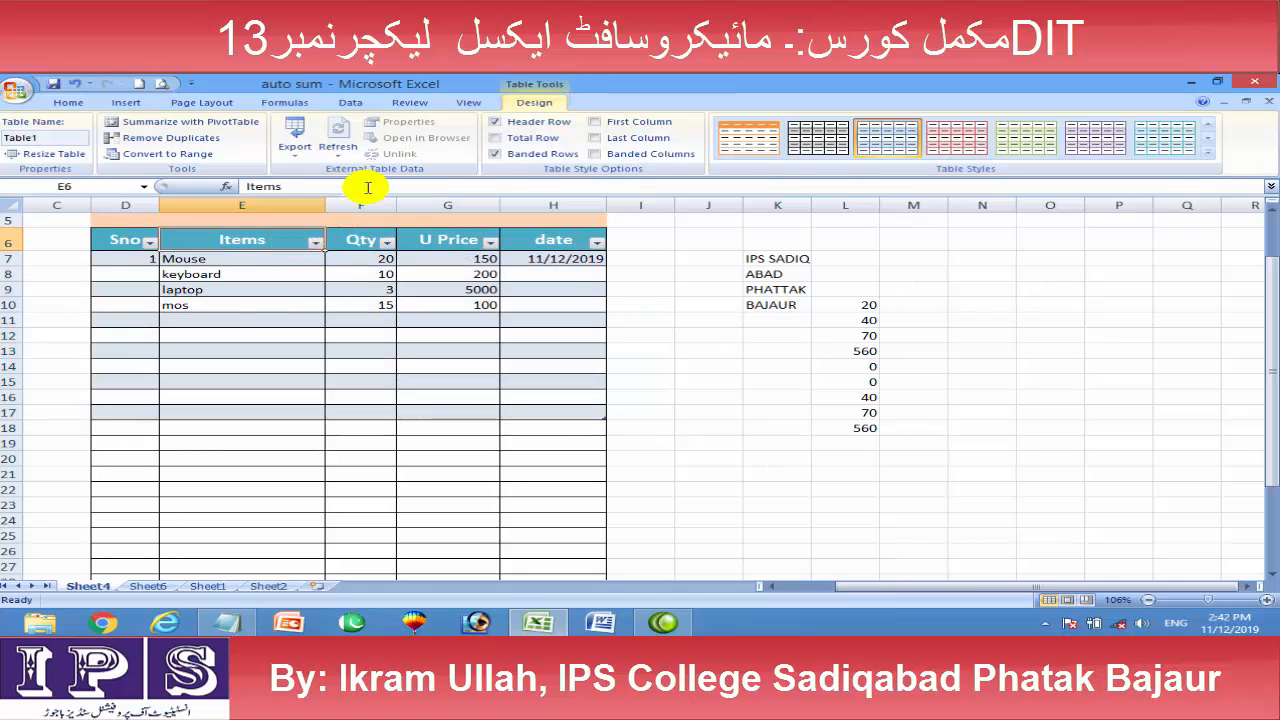
{"action": "left_click", "coordinate": [350, 102]}
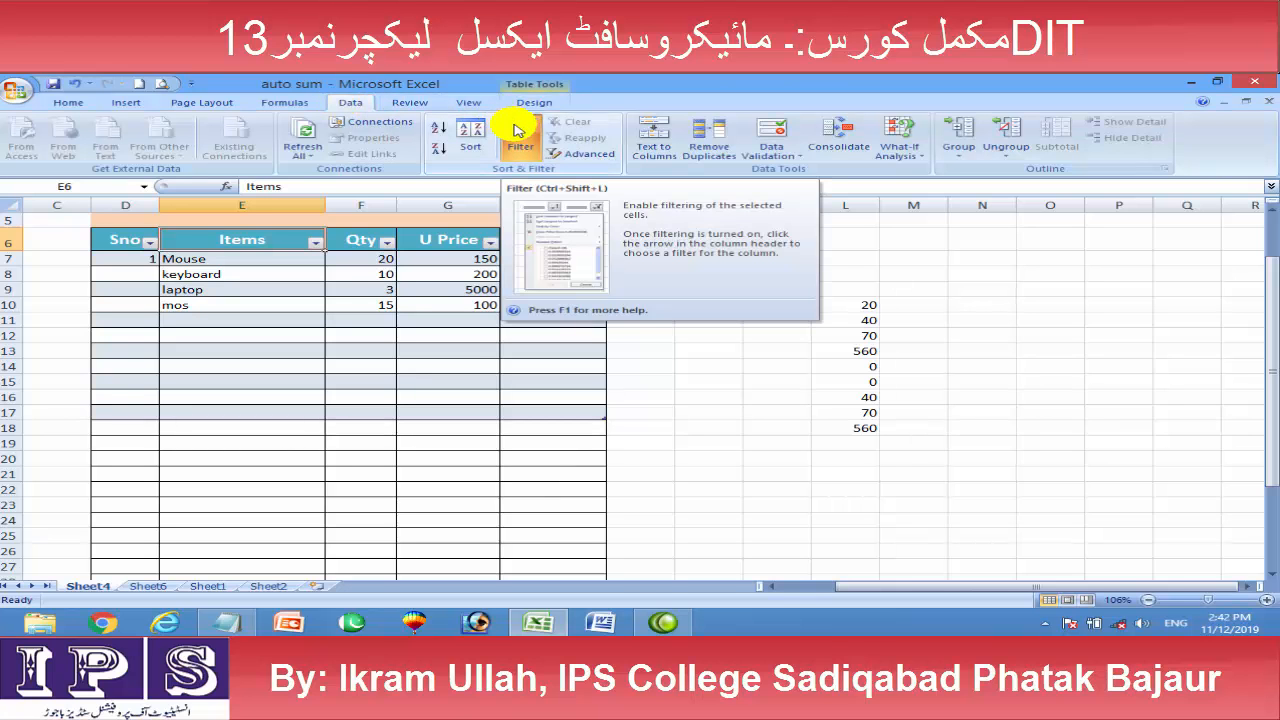
{"action": "left_click", "coordinate": [401, 319]}
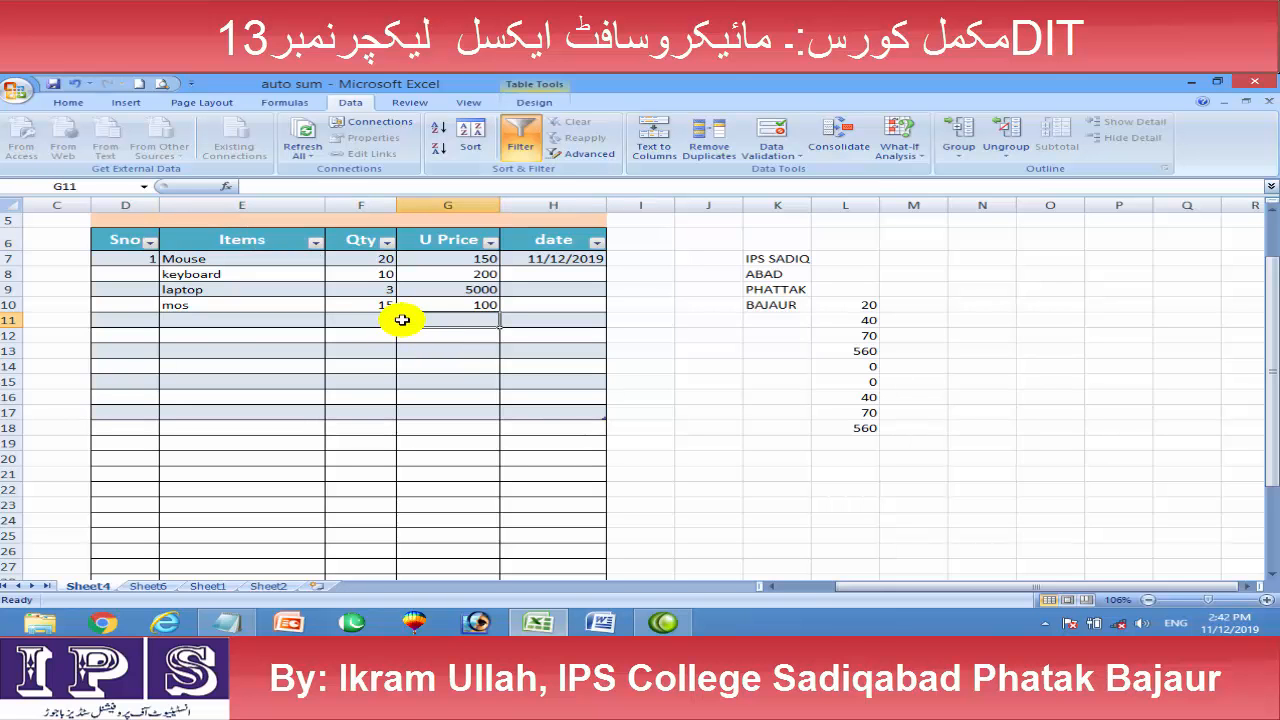
Switch to Sheet2 and review the sort and filter options with F11 selected
{"action": "left_click", "coordinate": [270, 585]}
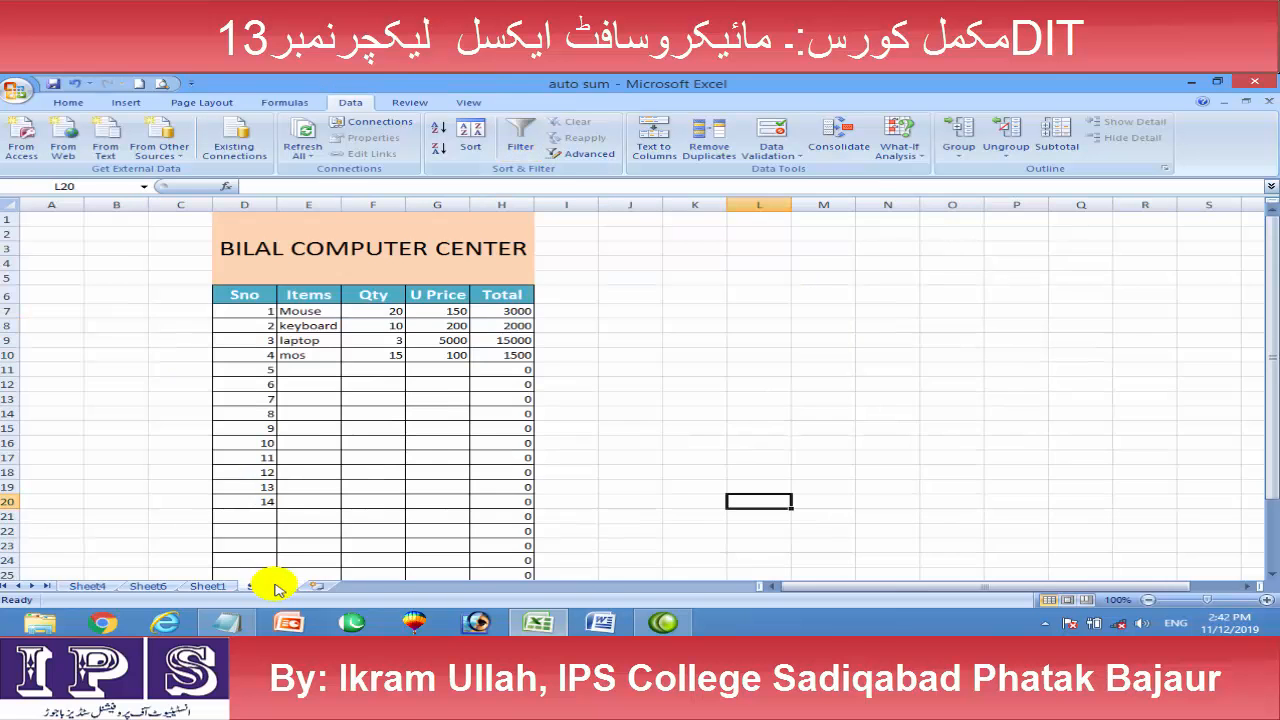
{"action": "left_click", "coordinate": [370, 369]}
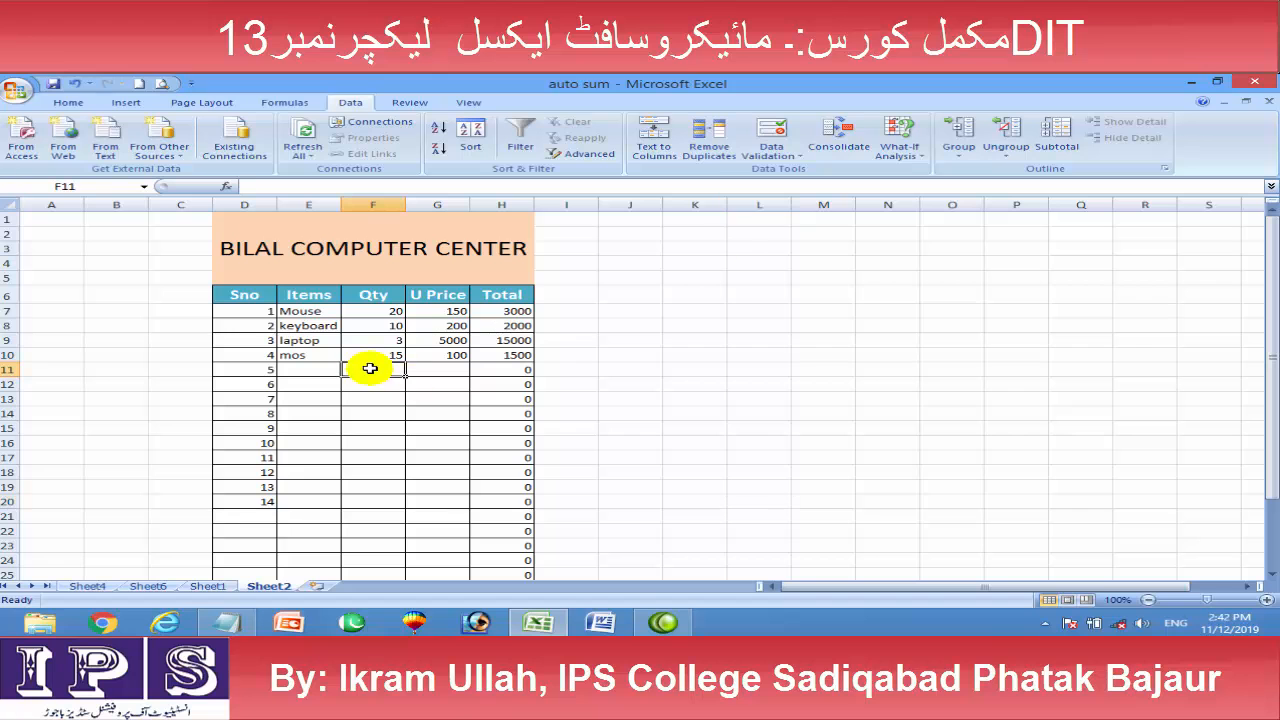
{"action": "left_click", "coordinate": [86, 102]}
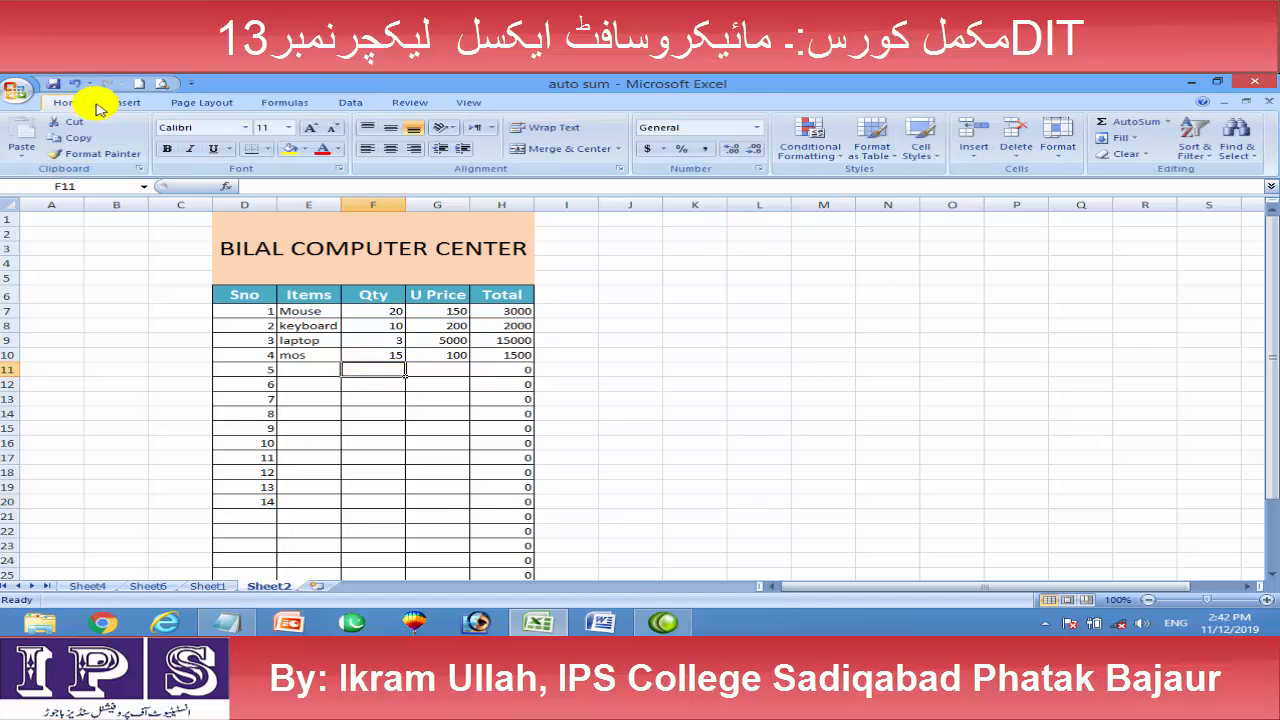
{"action": "left_click", "coordinate": [1203, 160]}
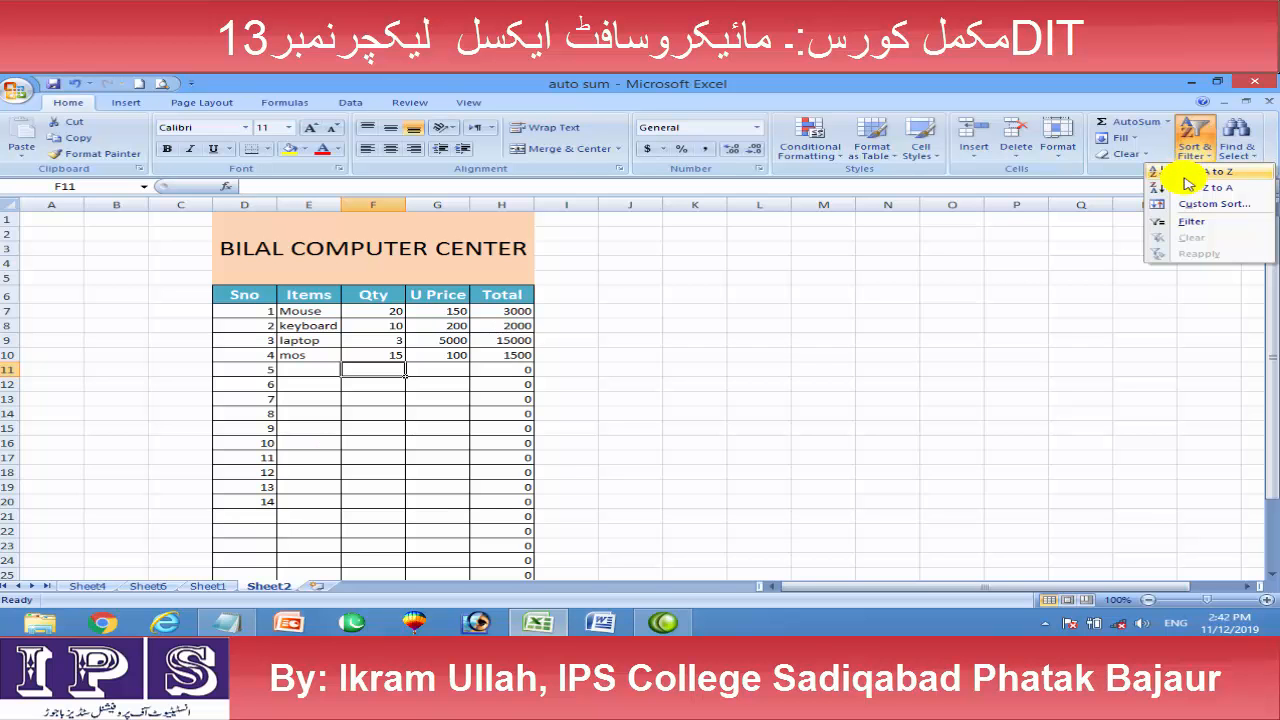
{"action": "left_click", "coordinate": [867, 340]}
{"action": "left_click", "coordinate": [1195, 140]}
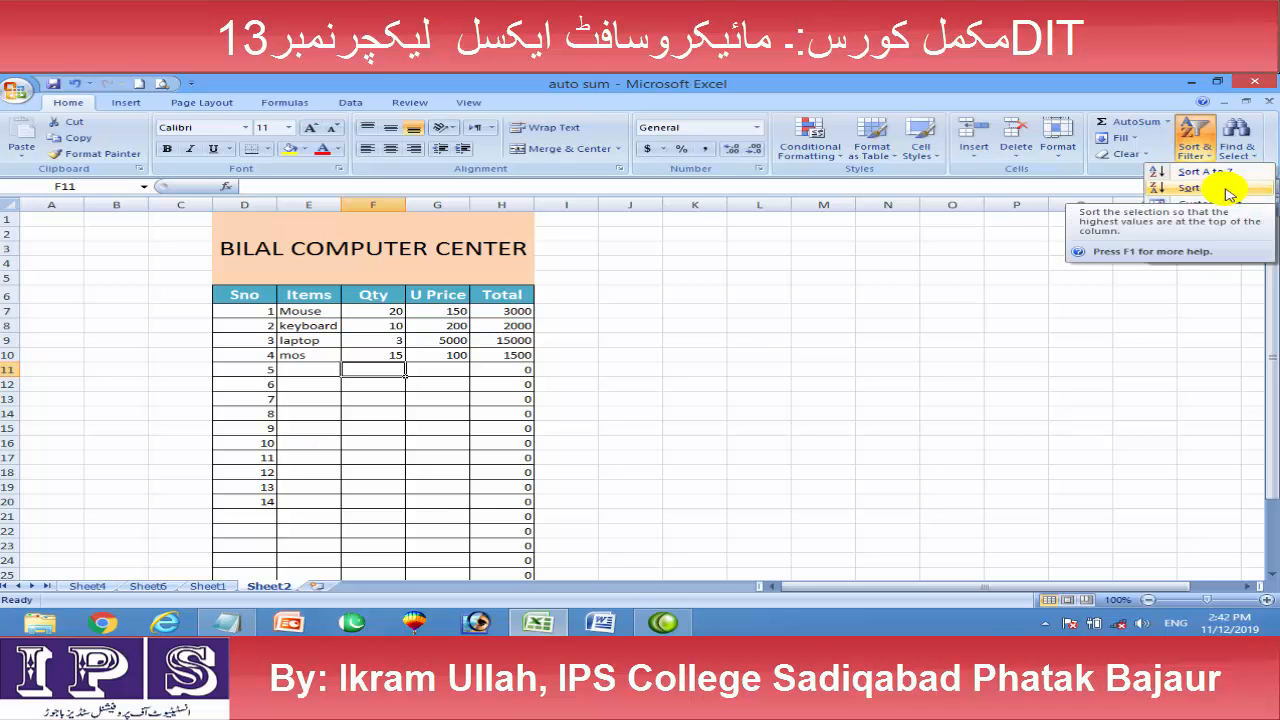
{"action": "left_click", "coordinate": [683, 302]}
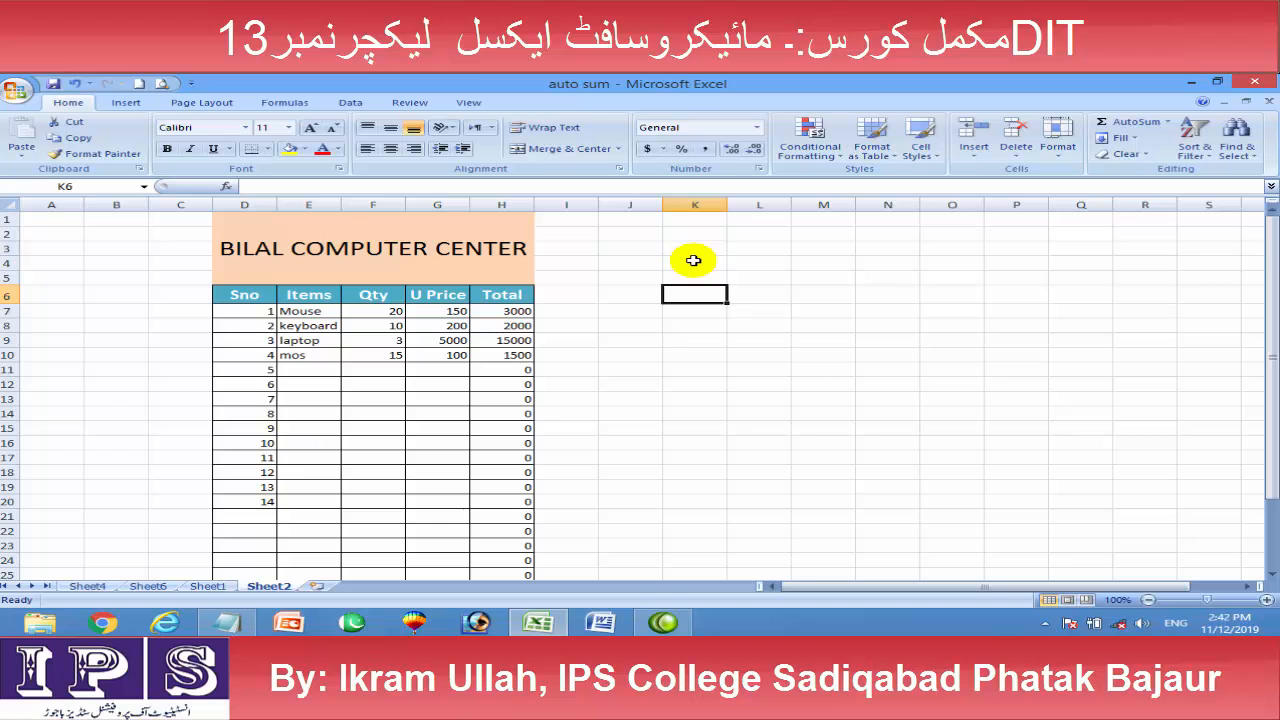
Enter the sample numbers 10, 9, 7 and 8 in cells K4 to K7
{"action": "left_click", "coordinate": [693, 260]}
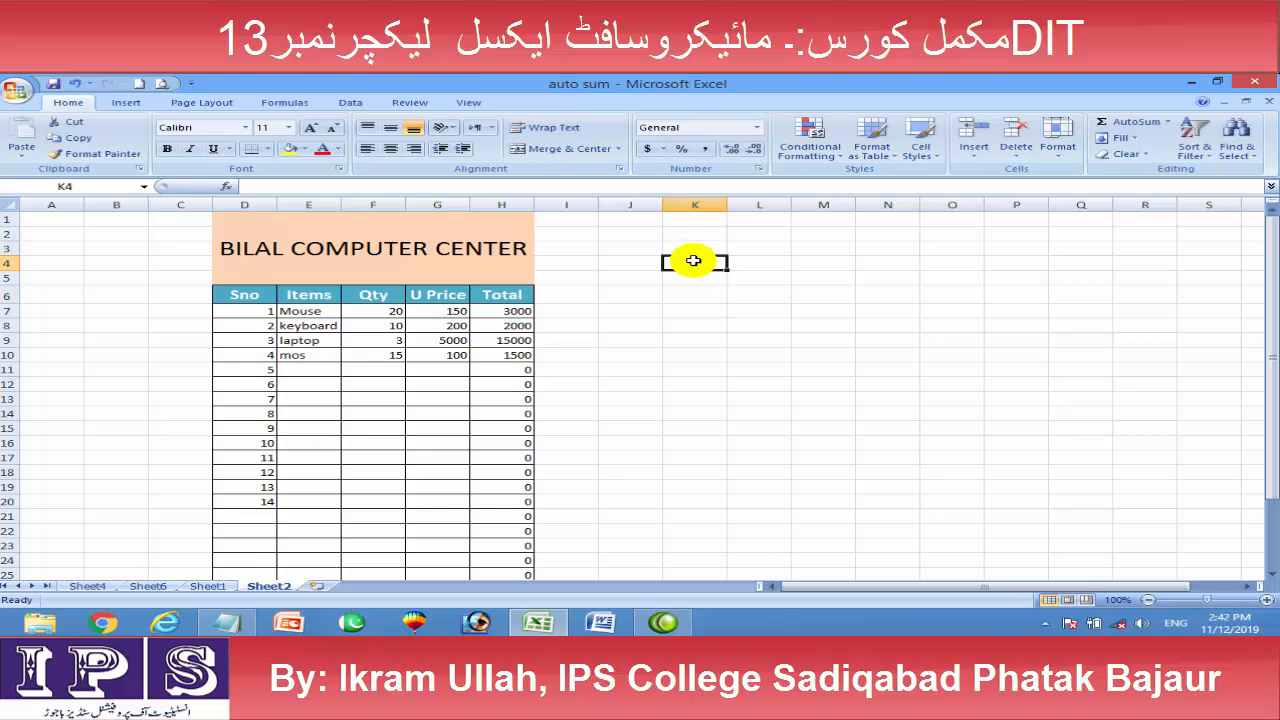
{"action": "type", "text": "20"}
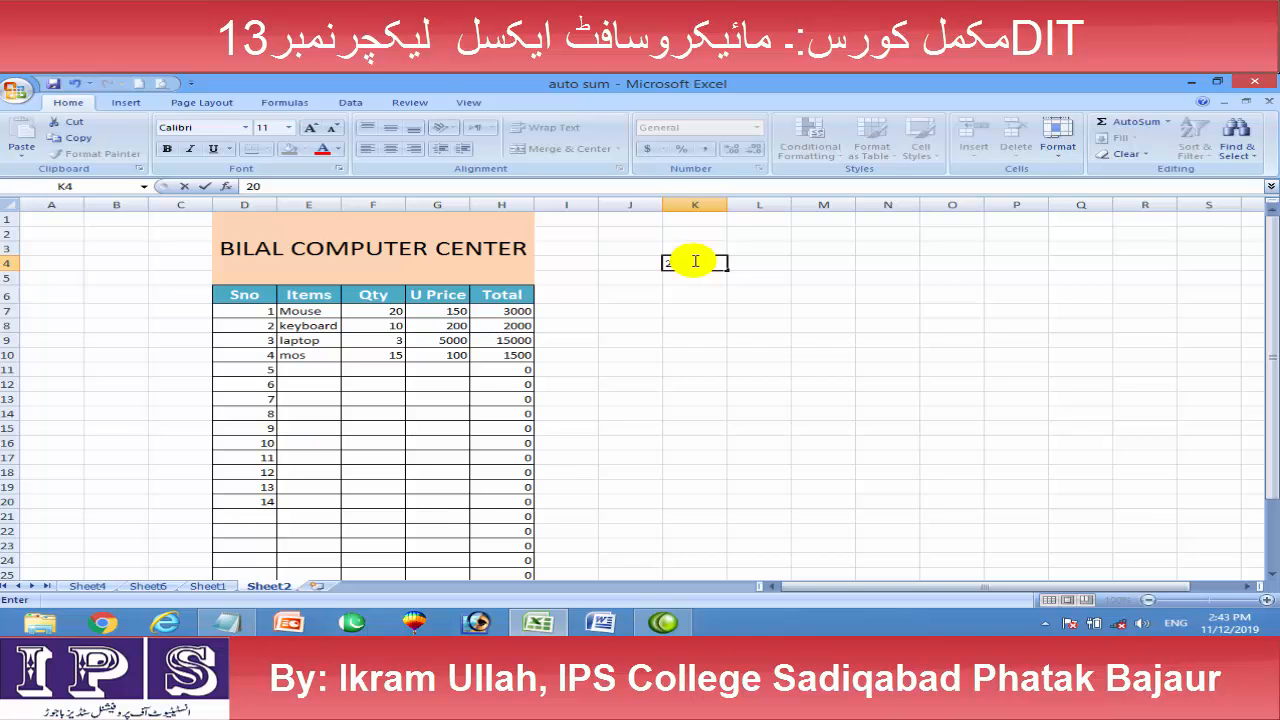
{"action": "key", "text": "Return"}
{"action": "left_click", "coordinate": [698, 260]}
{"action": "key", "text": "Return"}
{"action": "type", "text": "9"}
{"action": "key", "text": "Return"}
{"action": "type", "text": "7"}
{"action": "key", "text": "Return"}
{"action": "type", "text": "8"}
{"action": "key", "text": "Return"}
Continue the number list with 2, 3 and 5 in cells K8 to K10
{"action": "type", "text": "."}
{"action": "key", "text": "BackSpace"}
{"action": "type", "text": "2"}
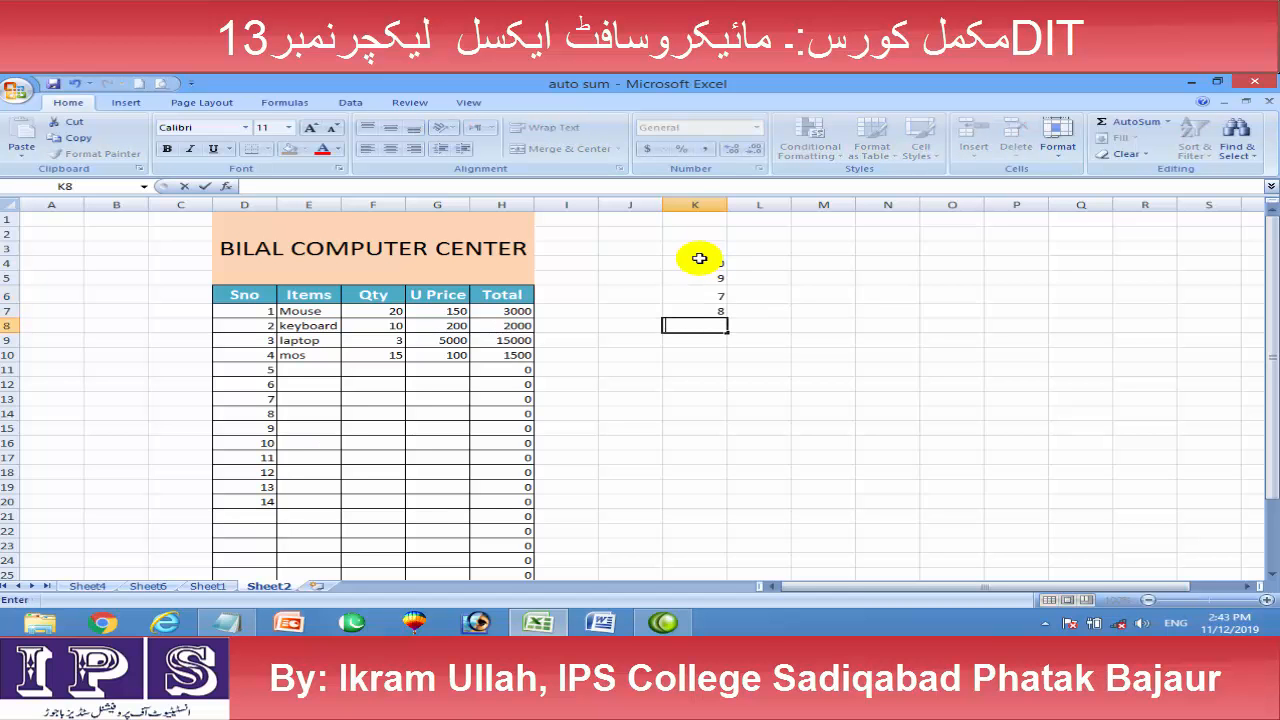
{"action": "key", "text": "Return"}
{"action": "type", "text": "3"}
{"action": "key", "text": "Return"}
{"action": "type", "text": "5"}
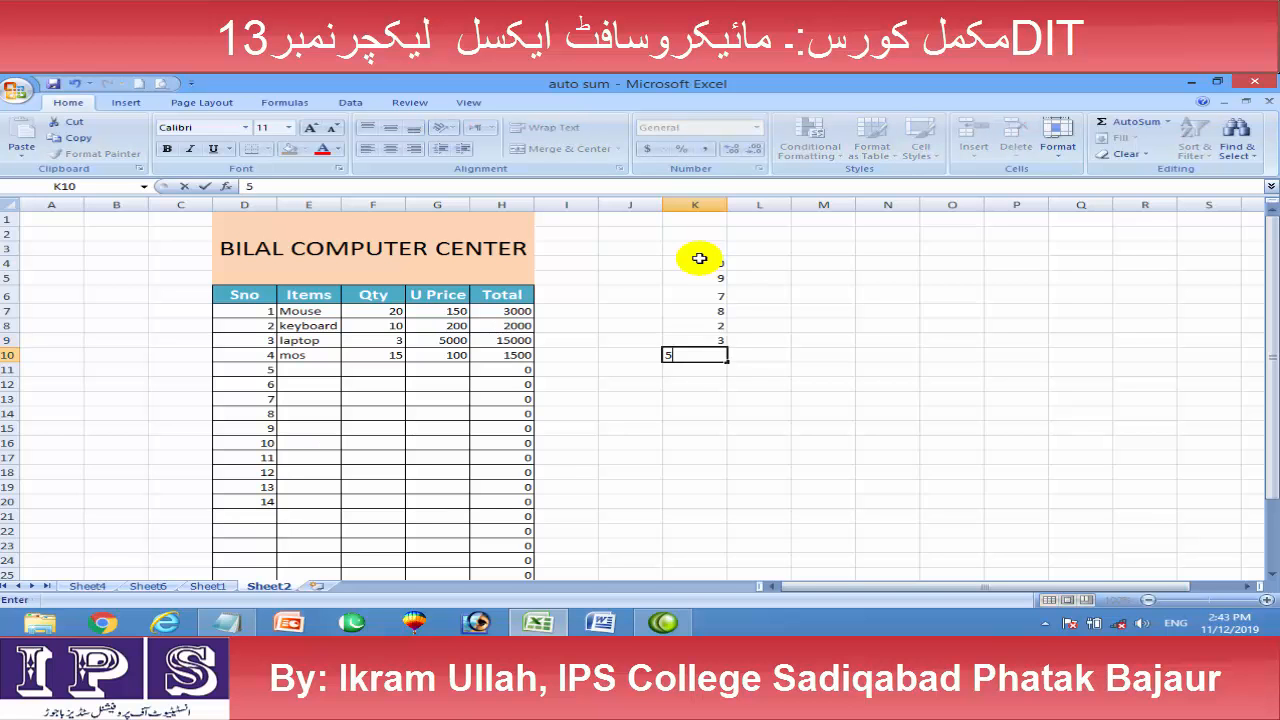
{"action": "key", "text": "Return"}
Complete the number list with 1, 4 and 6 in cells K11 to K13
{"action": "type", "text": "5"}
{"action": "key", "text": "Return"}
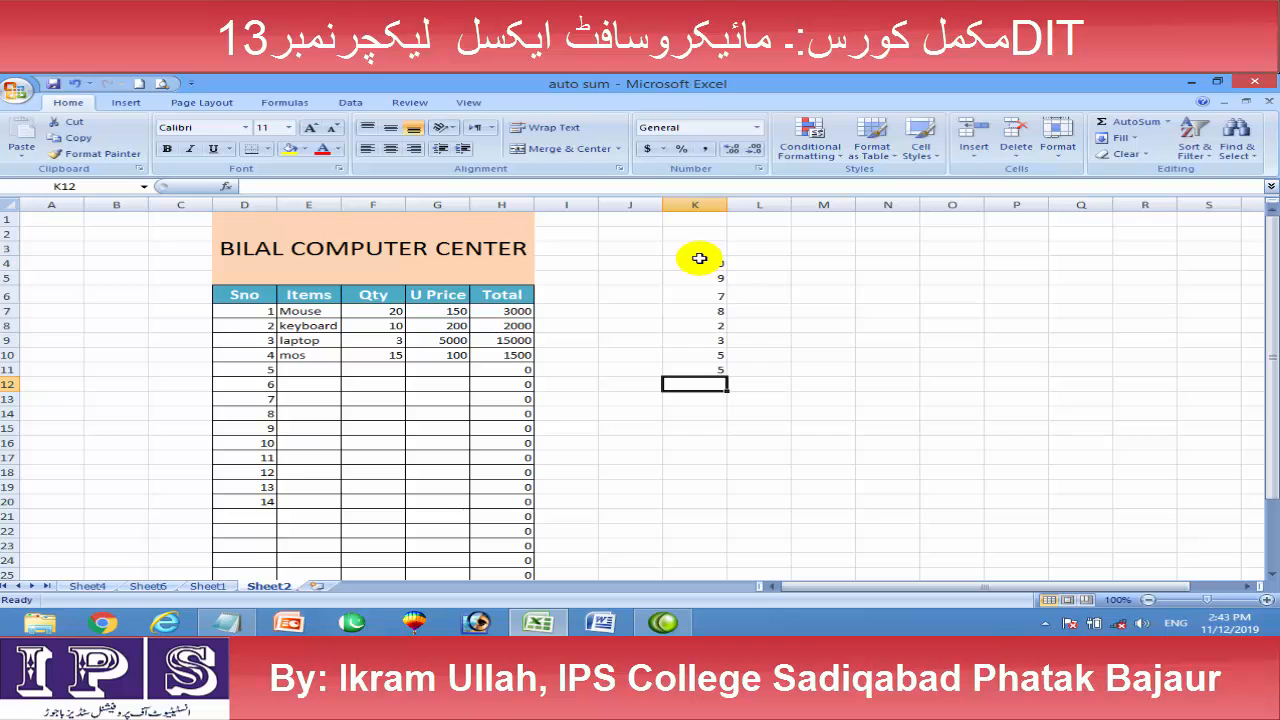
{"action": "left_click", "coordinate": [709, 368]}
{"action": "key", "text": "Return"}
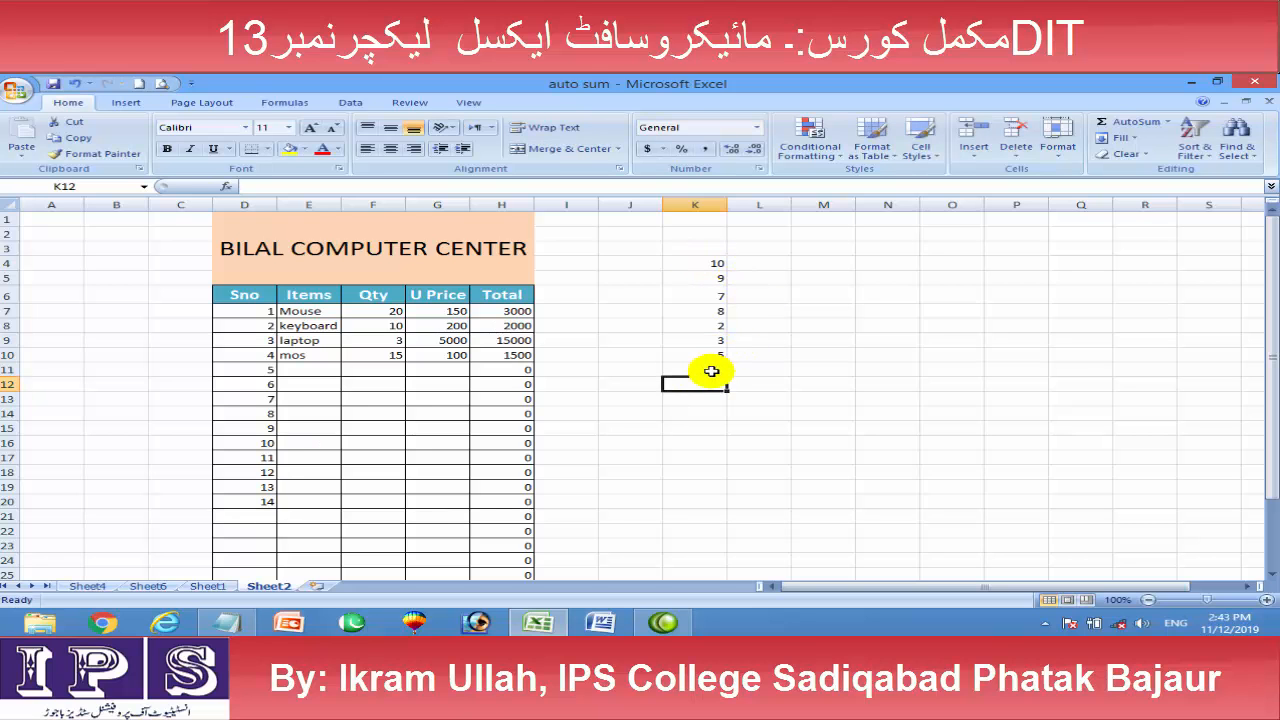
{"action": "type", "text": "6"}
{"action": "key", "text": "Return"}
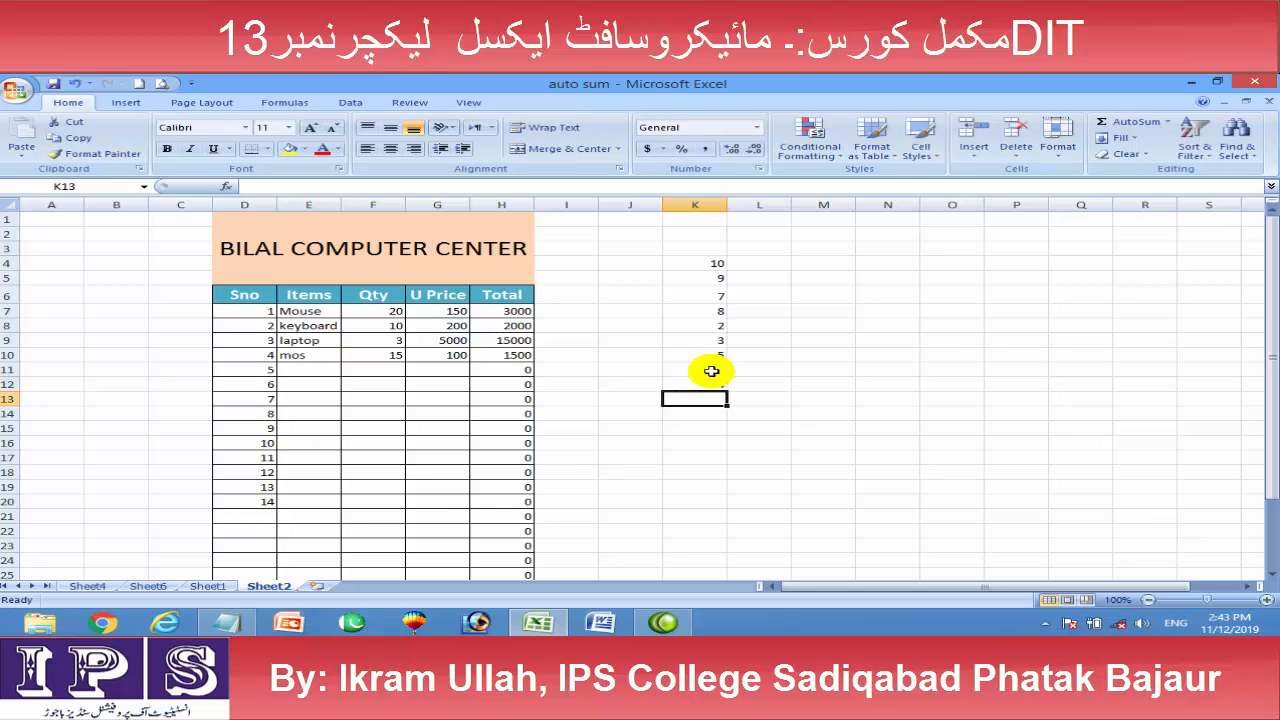
{"action": "type", "text": "6"}
{"action": "key", "text": "Return"}
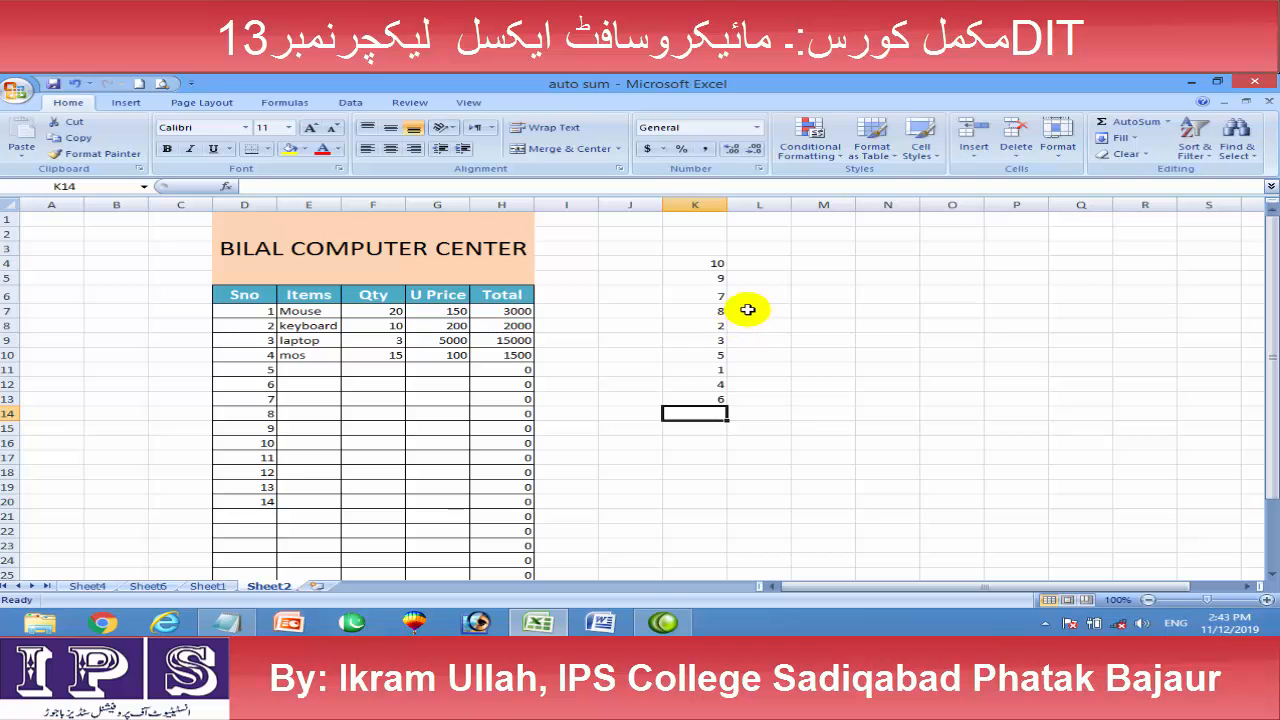
Sort the numbers in K4:K13 from smallest to largest and re-sort them from largest to smallest
{"action": "left_click_drag", "start_coordinate": [710, 266], "coordinate": [695, 404]}
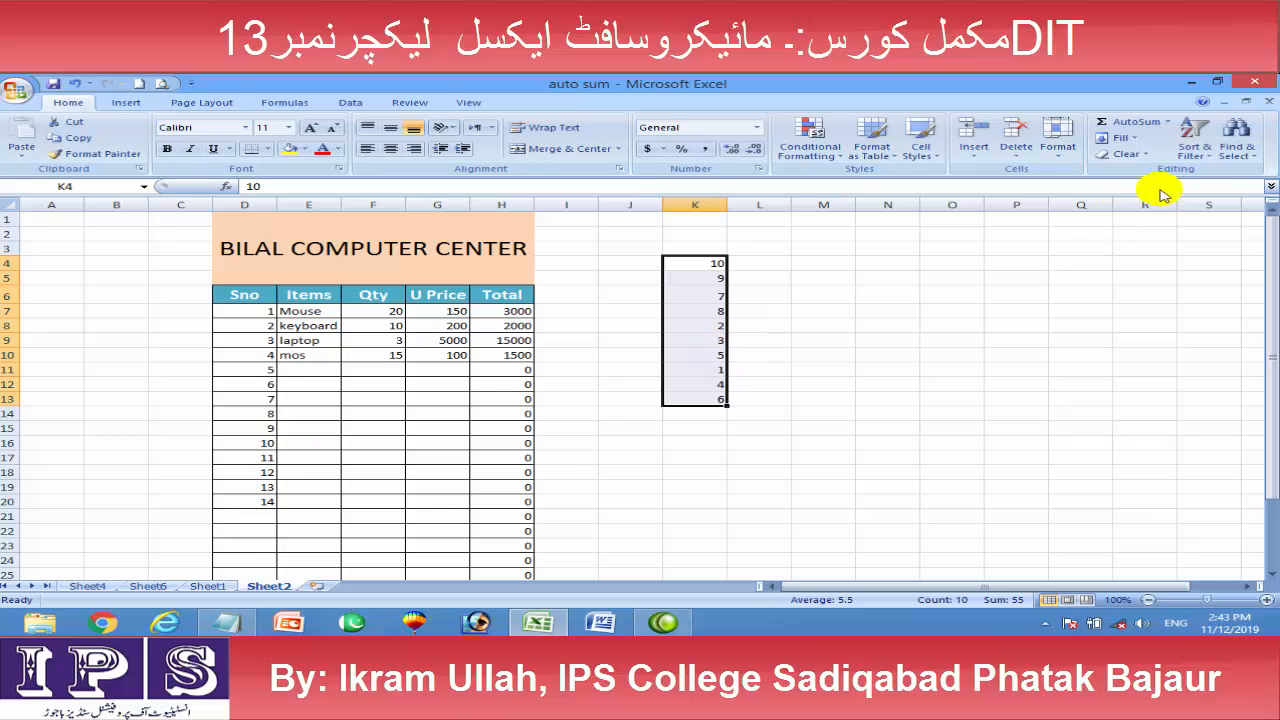
{"action": "left_click", "coordinate": [1200, 142]}
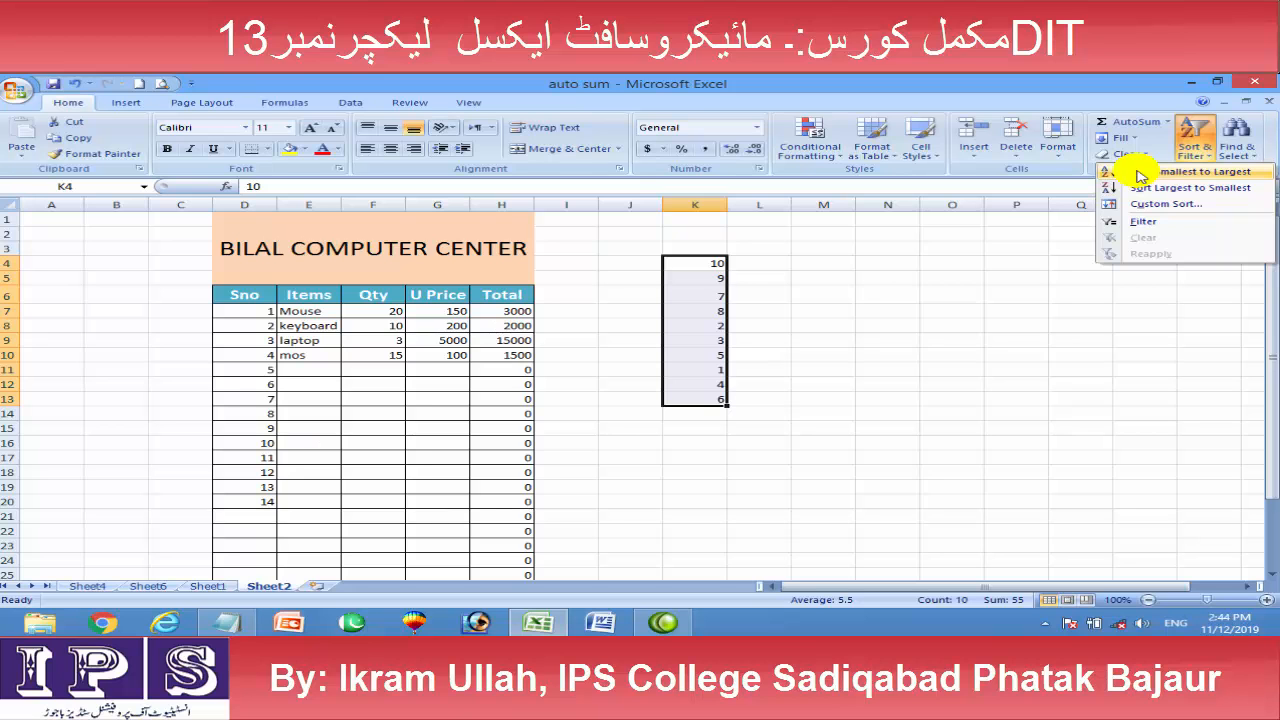
{"action": "left_click", "coordinate": [1140, 176]}
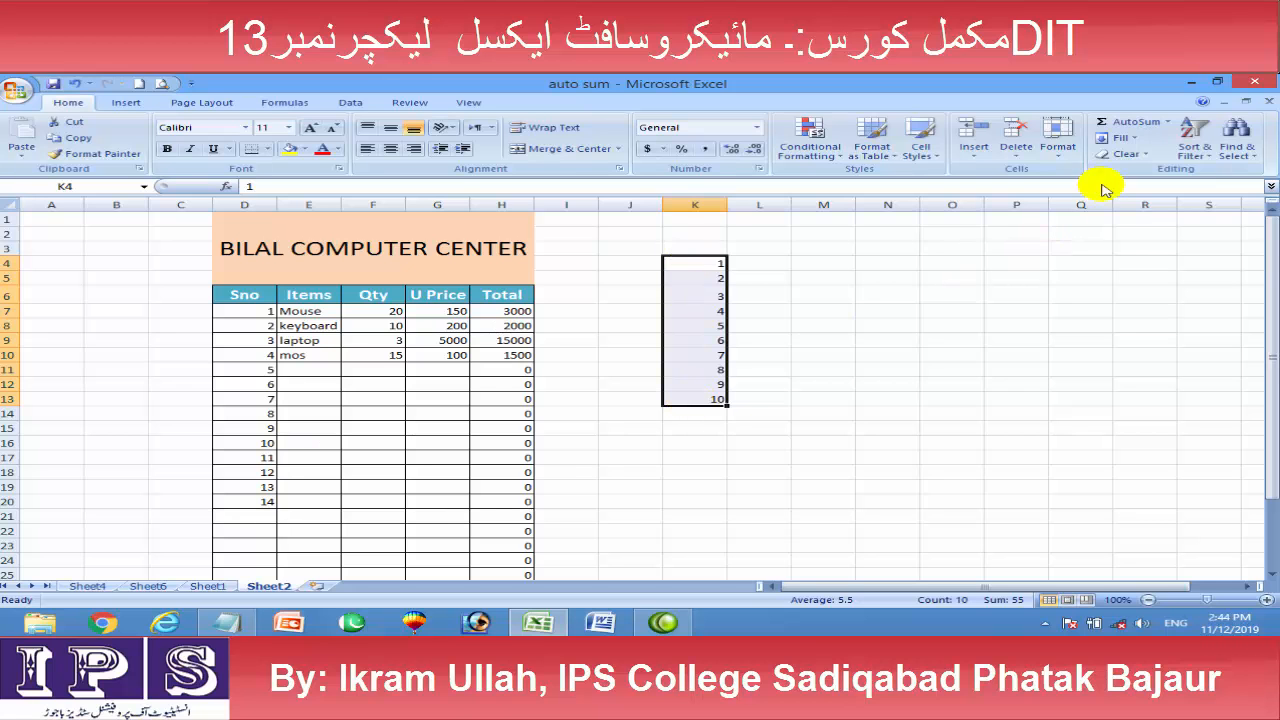
{"action": "left_click", "coordinate": [1194, 140]}
{"action": "left_click", "coordinate": [1188, 187]}
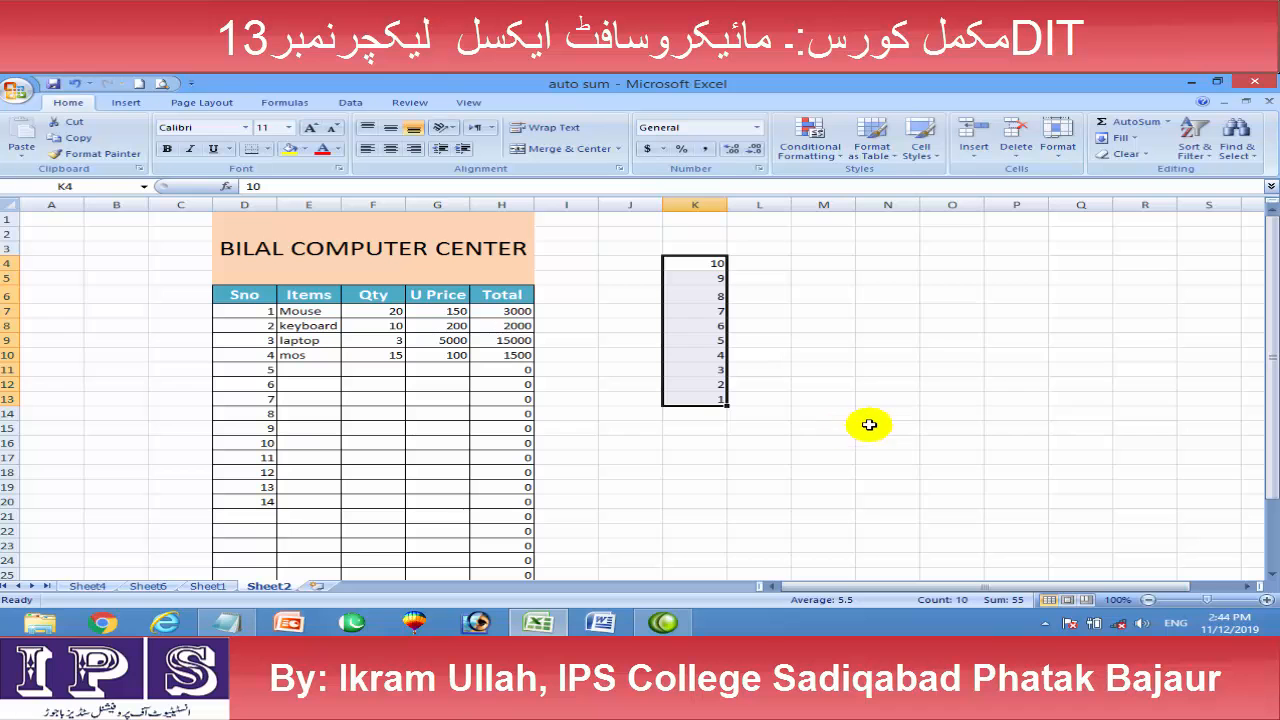
{"action": "left_click", "coordinate": [761, 432]}
{"action": "left_click", "coordinate": [890, 298]}
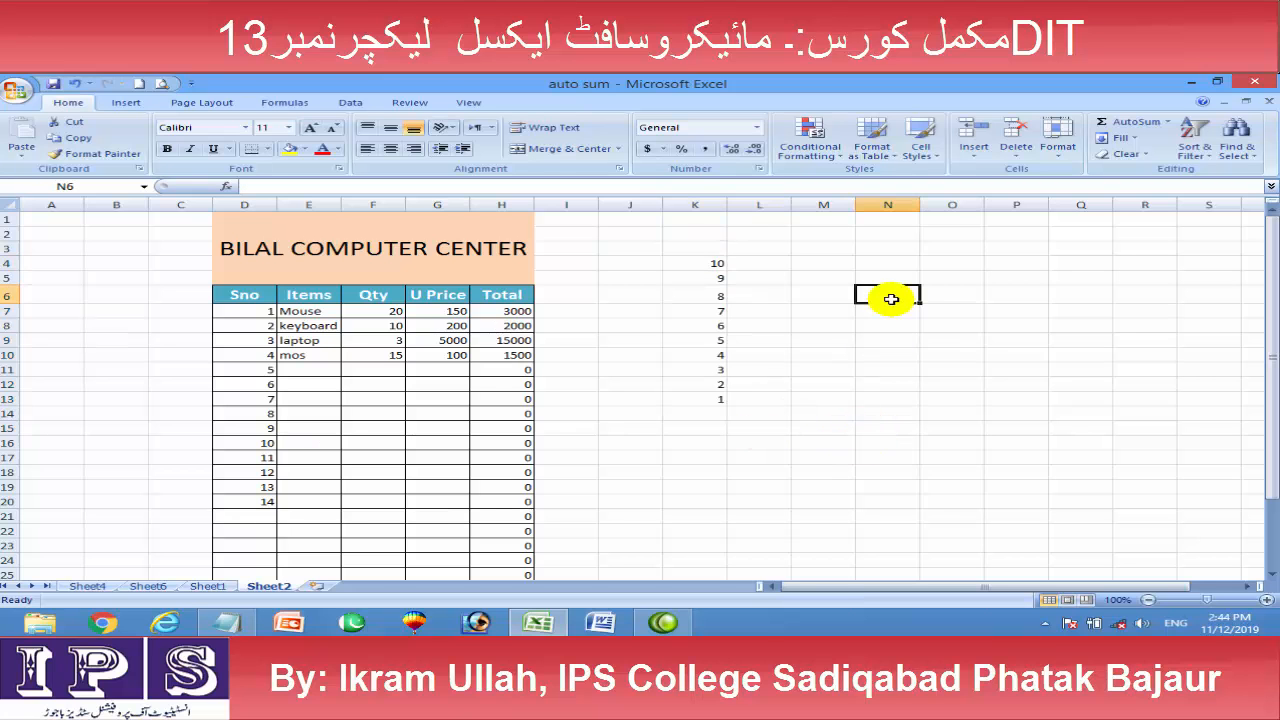
Switch to Sheet1 and enter two sample first names in capitals in cells L6 and L7
{"action": "left_click", "coordinate": [96, 586]}
{"action": "left_click", "coordinate": [182, 587]}
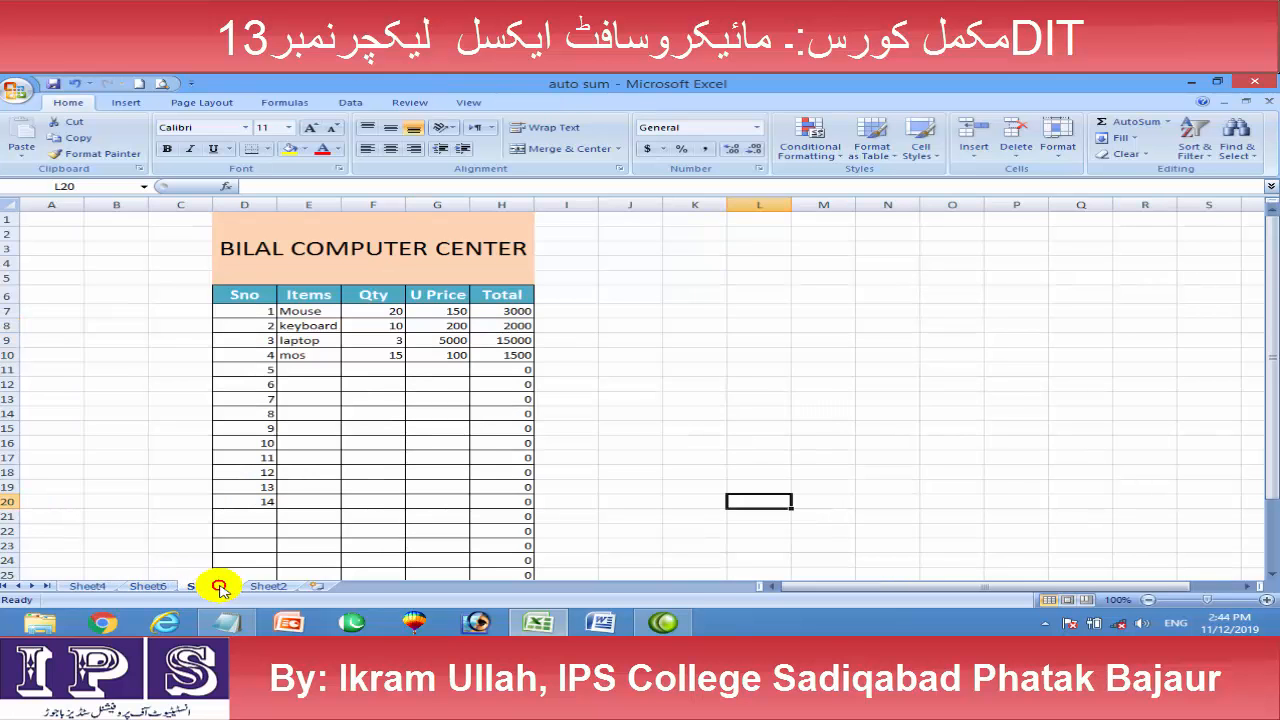
{"action": "left_click", "coordinate": [752, 338]}
{"action": "left_click", "coordinate": [762, 295]}
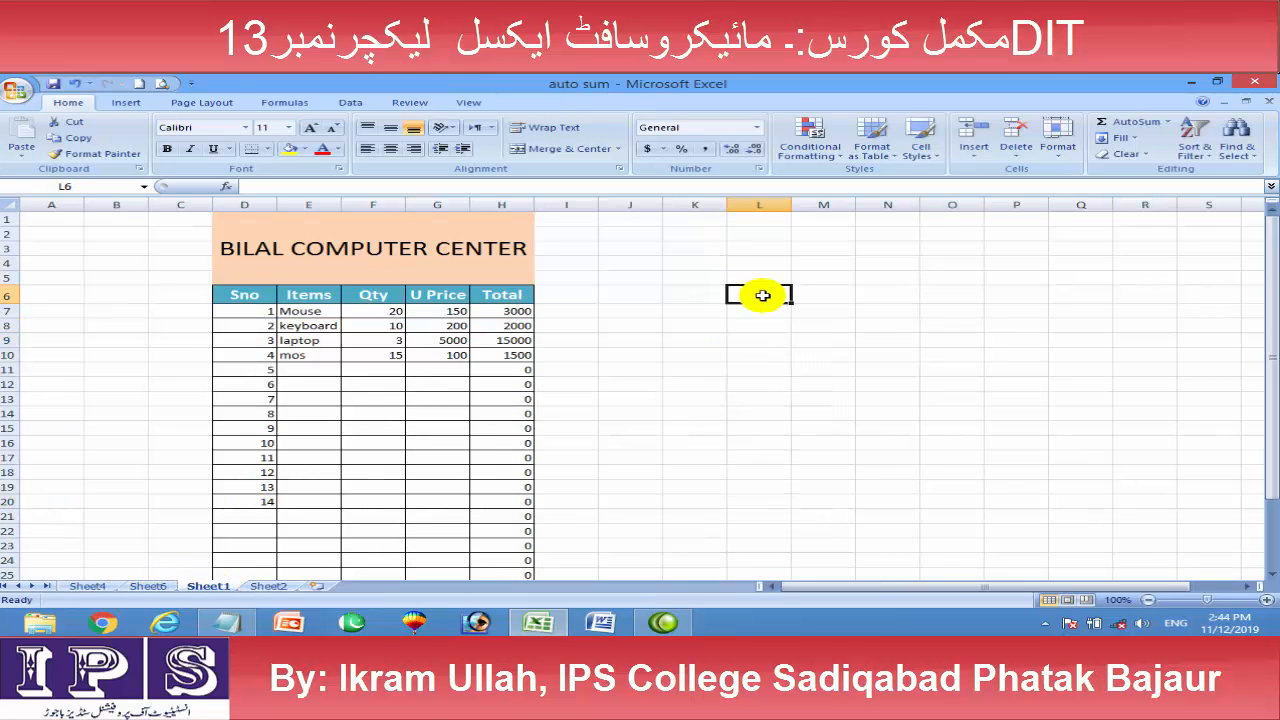
{"action": "type", "text": "ZAKI"}
{"action": "key", "text": "Return"}
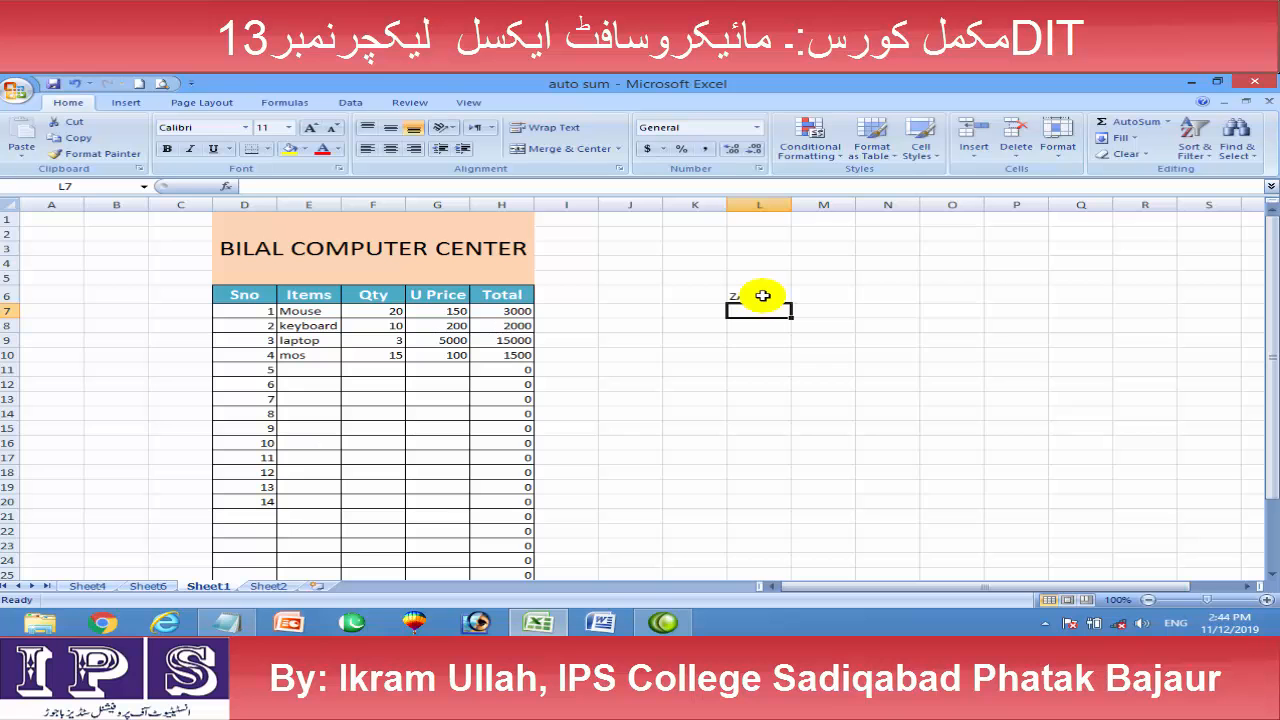
{"action": "type", "text": "YOSNAS"}
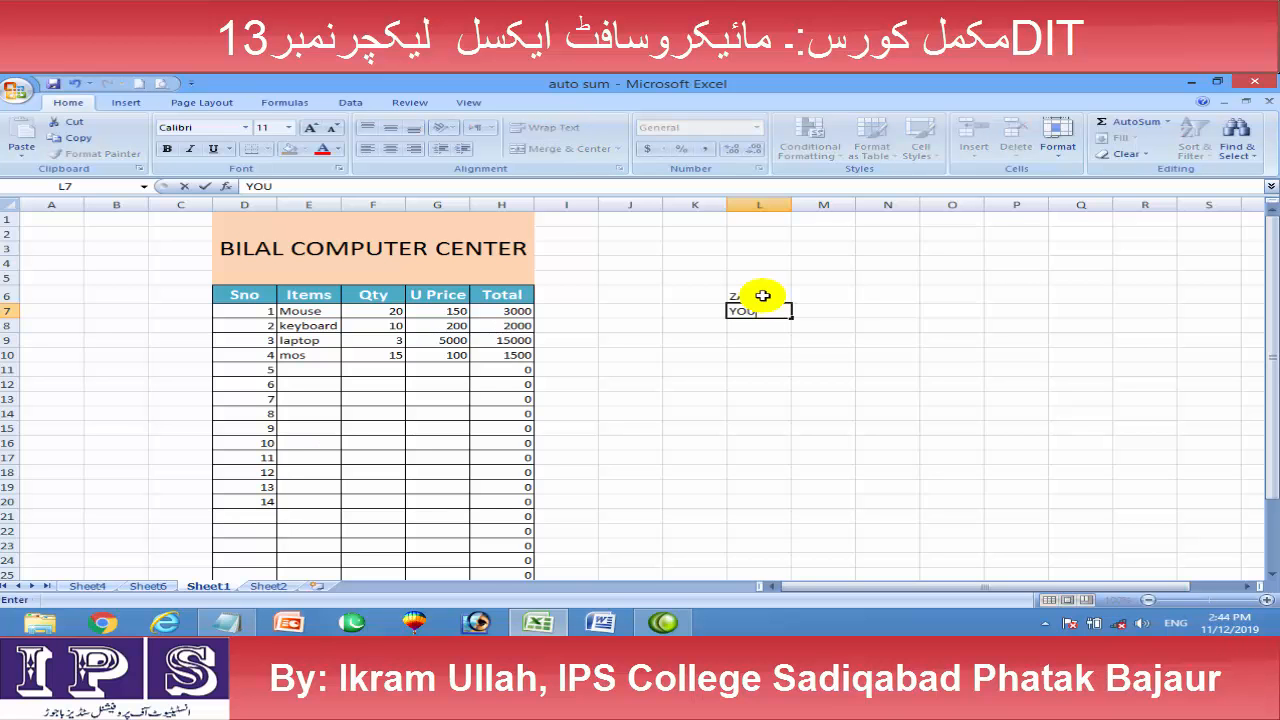
{"action": "key", "text": "Return"}
Continue the list with three more first names in cells L8 to L10
{"action": "type", "text": "KASHIF"}
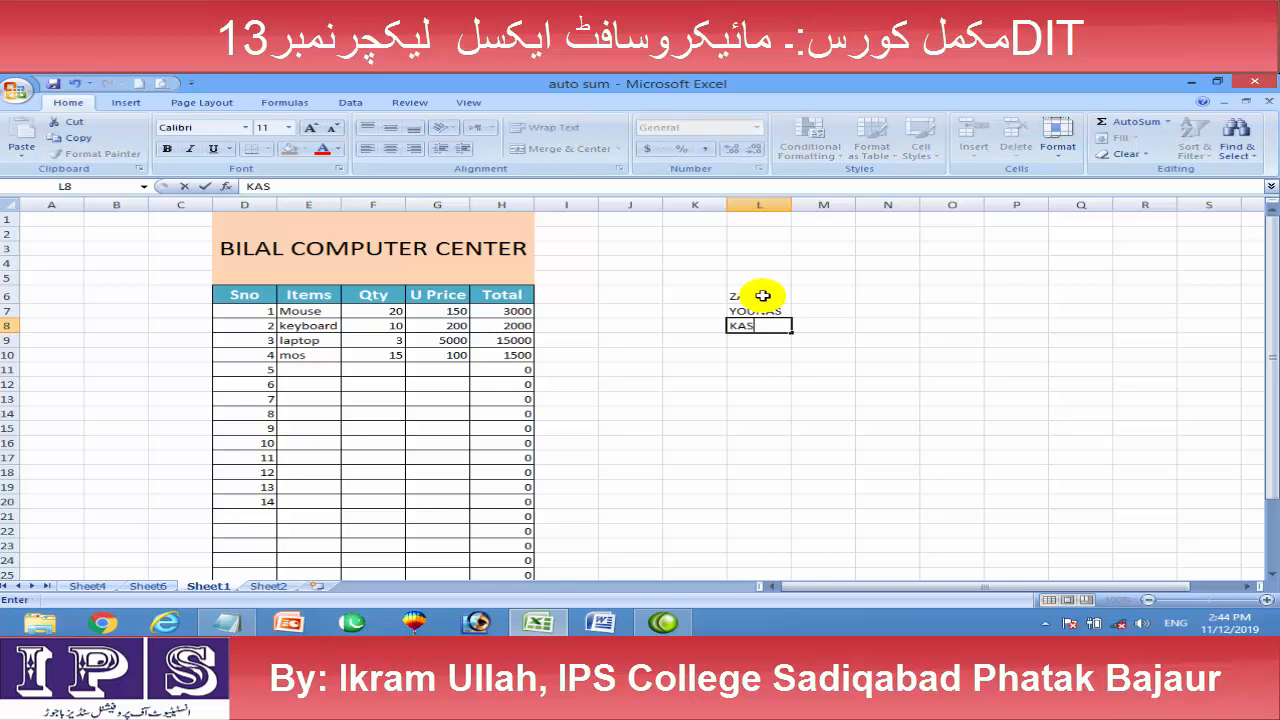
{"action": "key", "text": "BackSpace"}
{"action": "key", "text": "BackSpace"}
{"action": "key", "text": "BackSpace"}
{"action": "type", "text": "HIF"}
{"action": "key", "text": "Return"}
{"action": "type", "text": "IQBAL"}
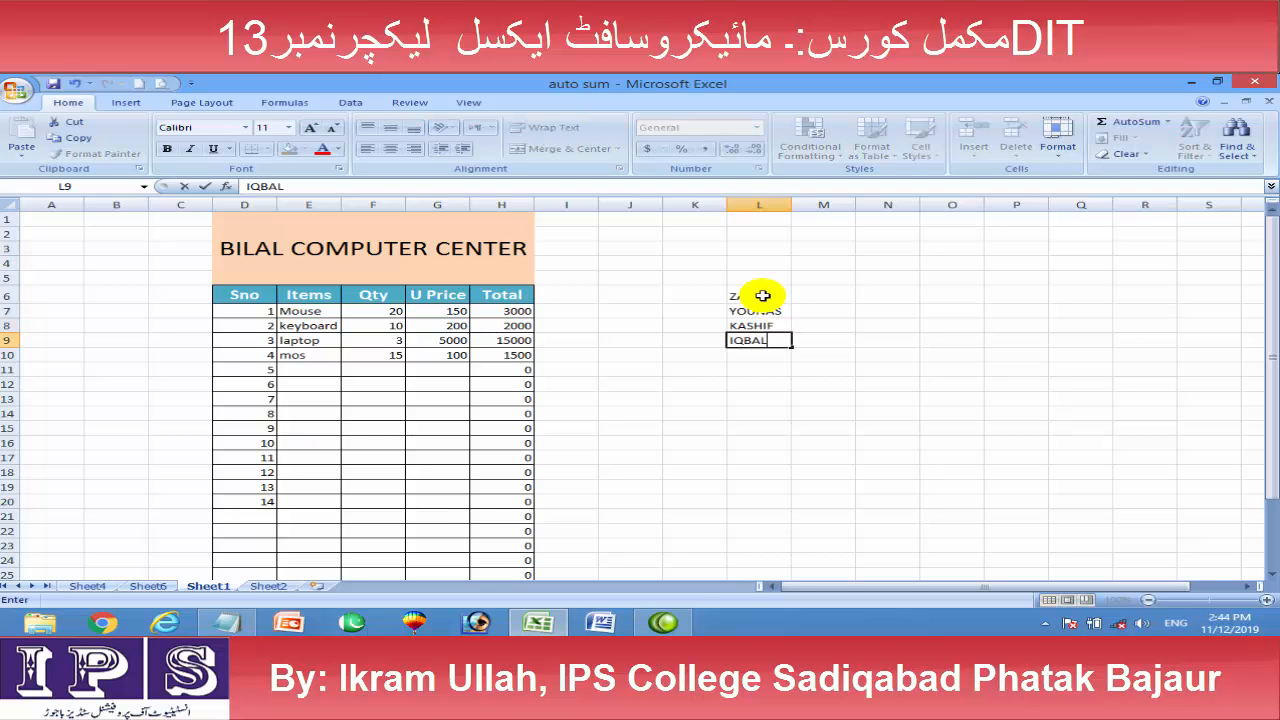
{"action": "key", "text": "Return"}
{"action": "type", "text": "ALI"}
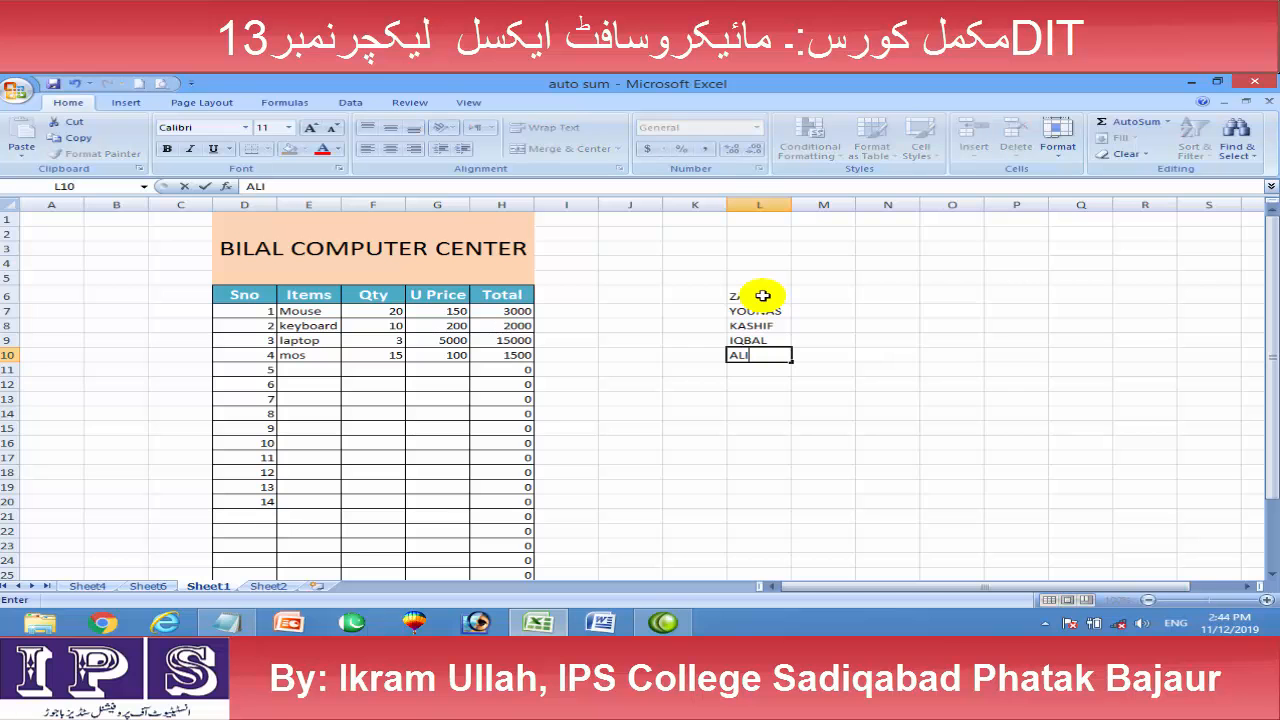
{"action": "key", "text": "Return"}
Add two first names beginning with B in cells L11 and L12
{"action": "type", "text": "BURH"}
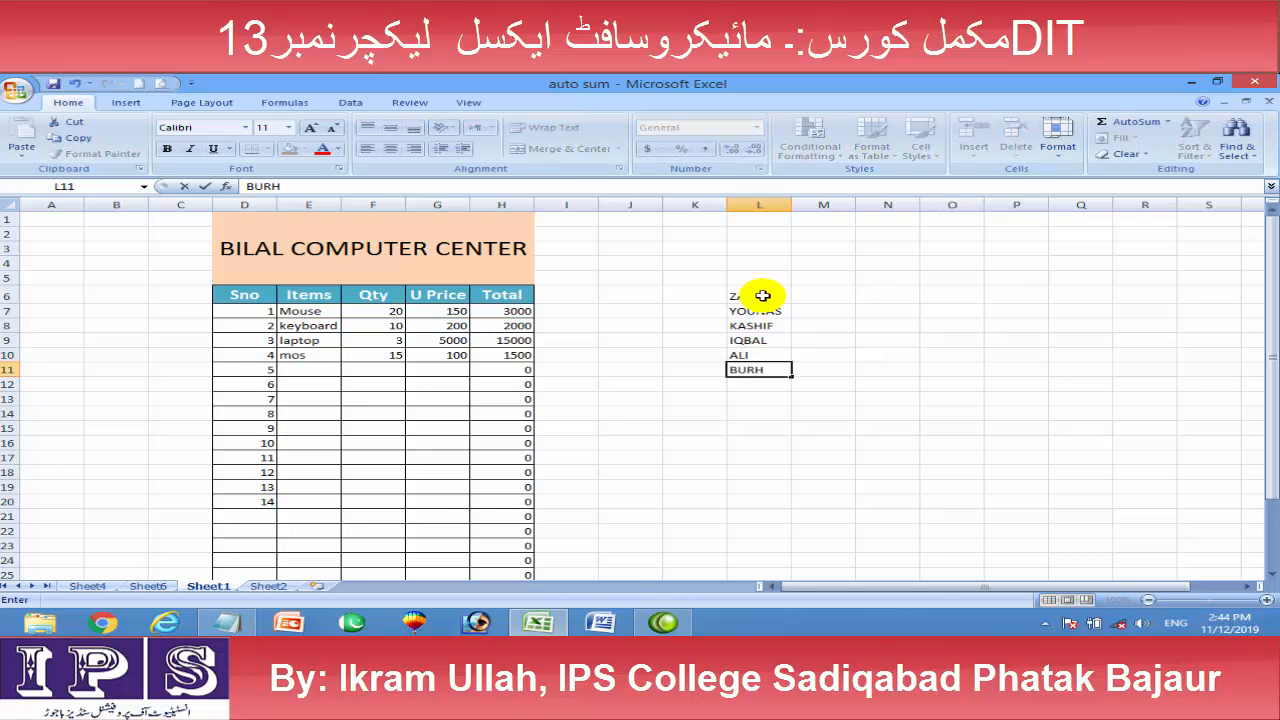
{"action": "key", "text": "BackSpace"}
{"action": "type", "text": "HAN"}
{"action": "key", "text": "Return"}
{"action": "type", "text": "BILAL\\"}
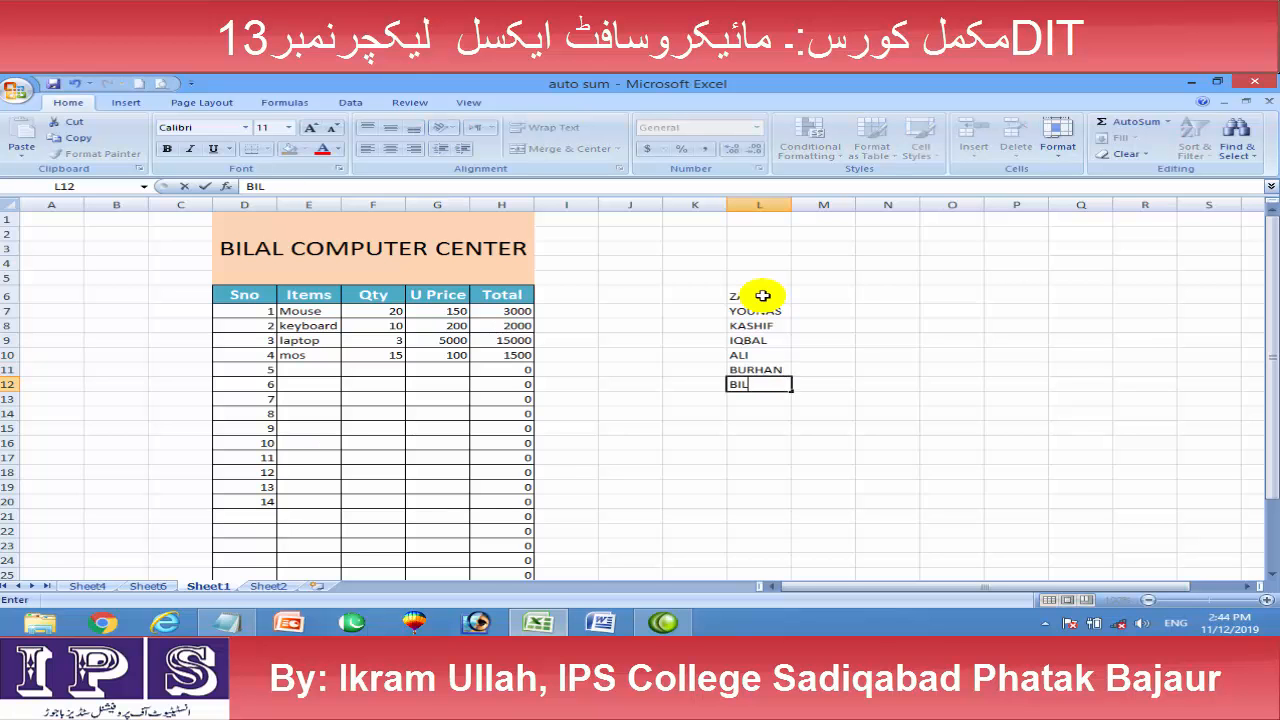
{"action": "key", "text": "Return"}
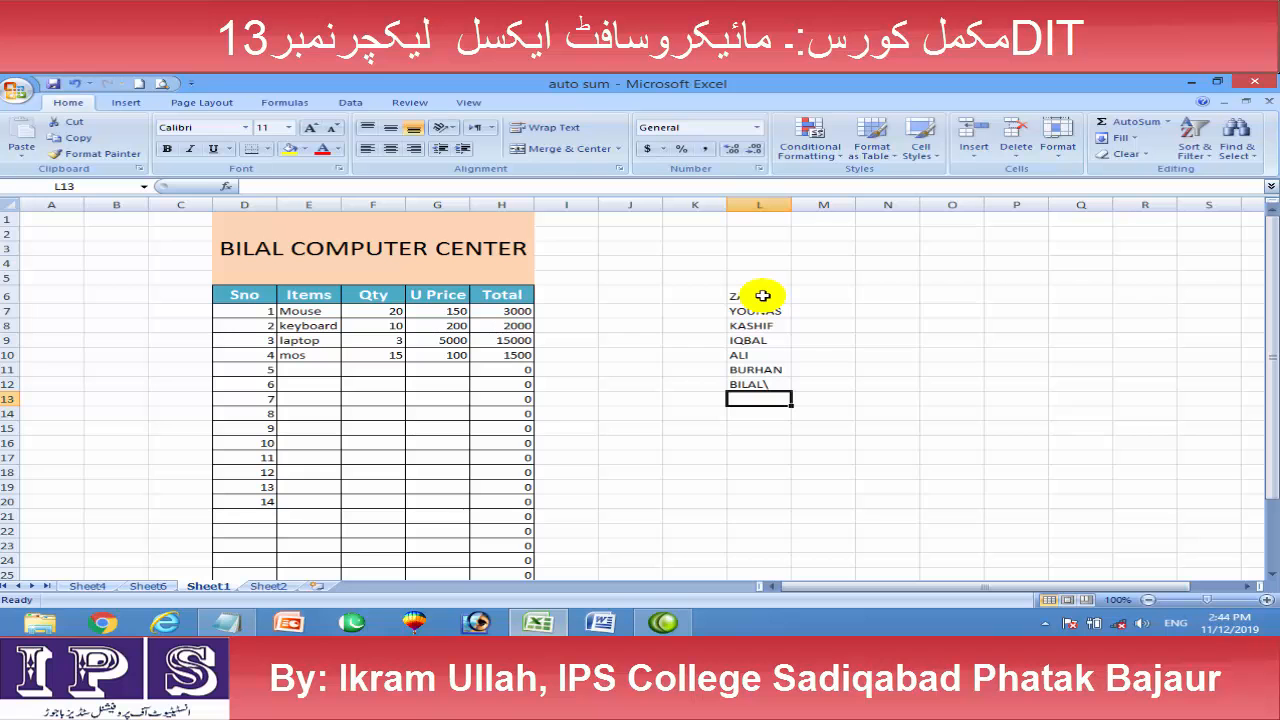
Complete the name list with two more first names in cells L13 and L14
{"action": "type", "text": "KARM"}
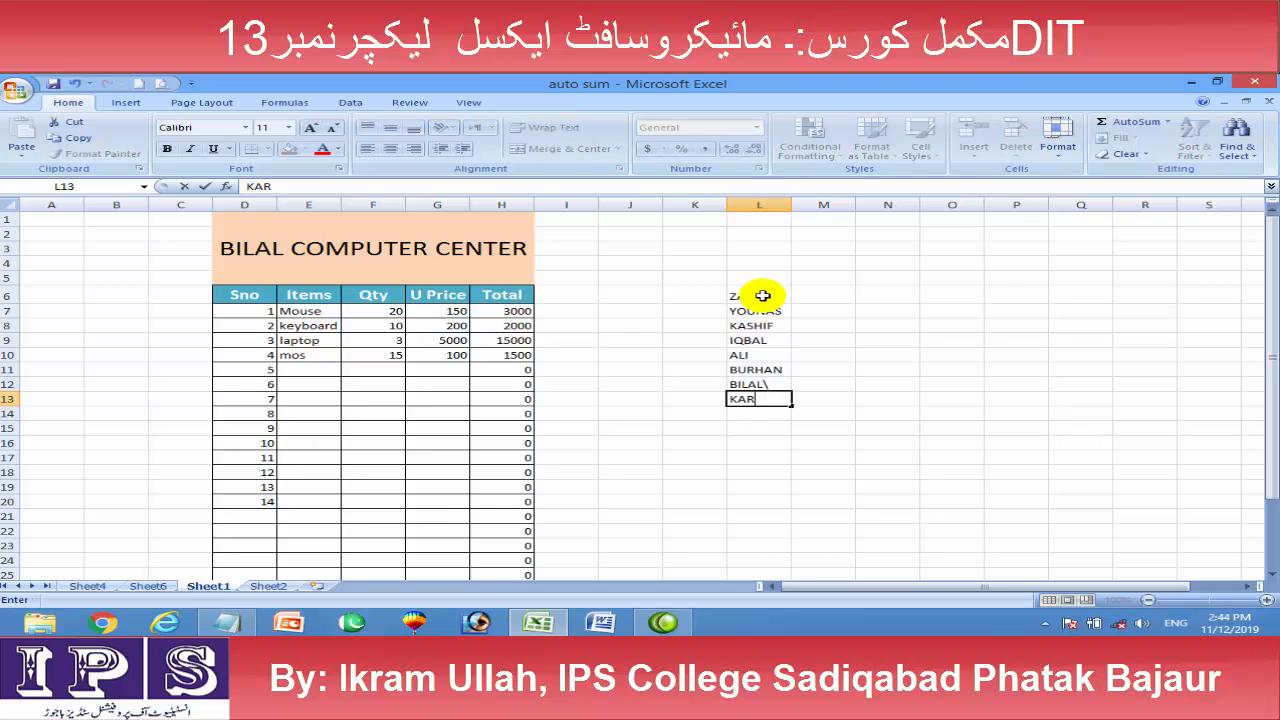
{"action": "key", "text": "BackSpace"}
{"action": "key", "text": "BackSpace"}
{"action": "type", "text": "MRAN"}
{"action": "key", "text": "Return"}
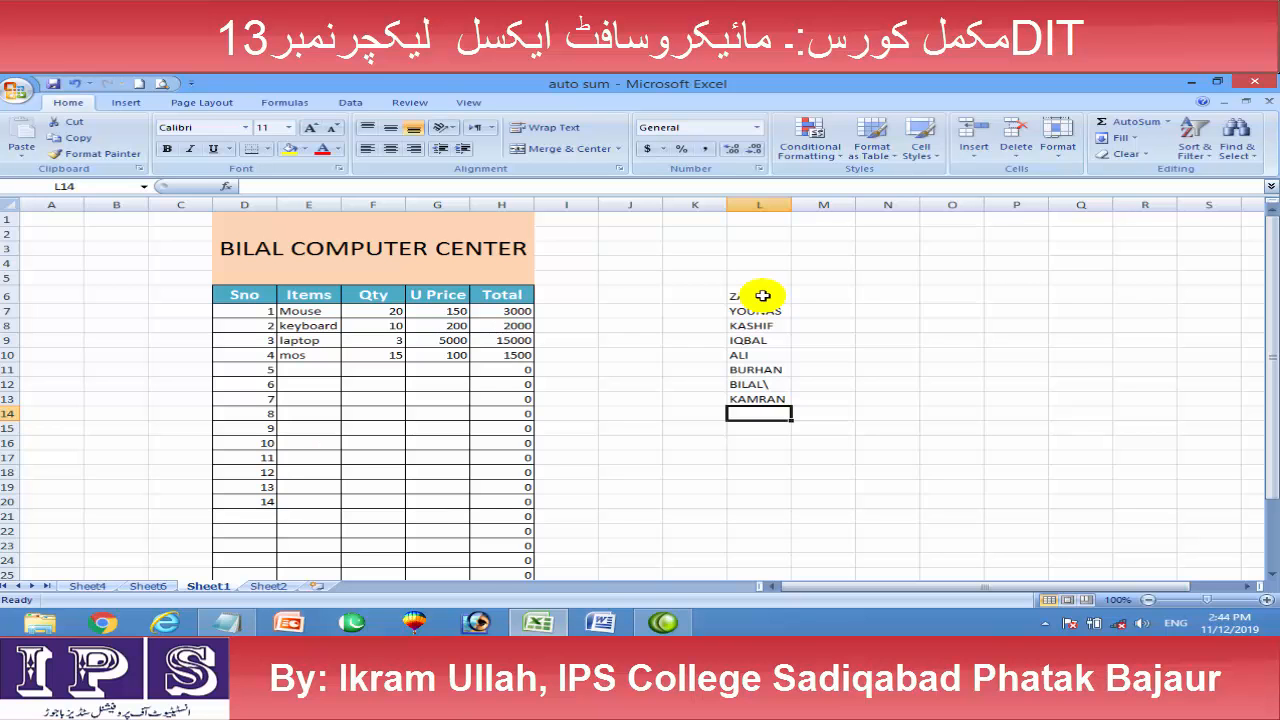
{"action": "type", "text": "YA"}
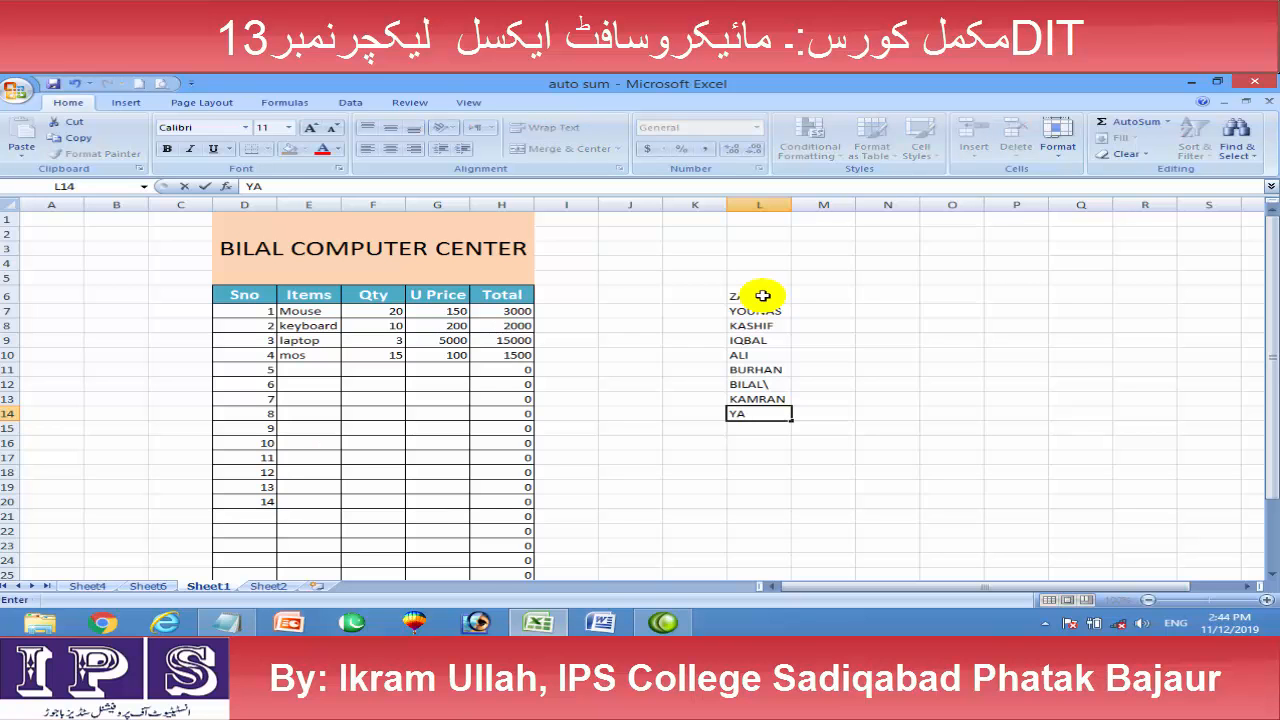
{"action": "type", "text": "SEEN"}
{"action": "key", "text": "Return"}
Sort the names in L6:L14 from A to Z and re-sort them from Z to A
{"action": "left_click_drag", "start_coordinate": [762, 295], "coordinate": [760, 410]}
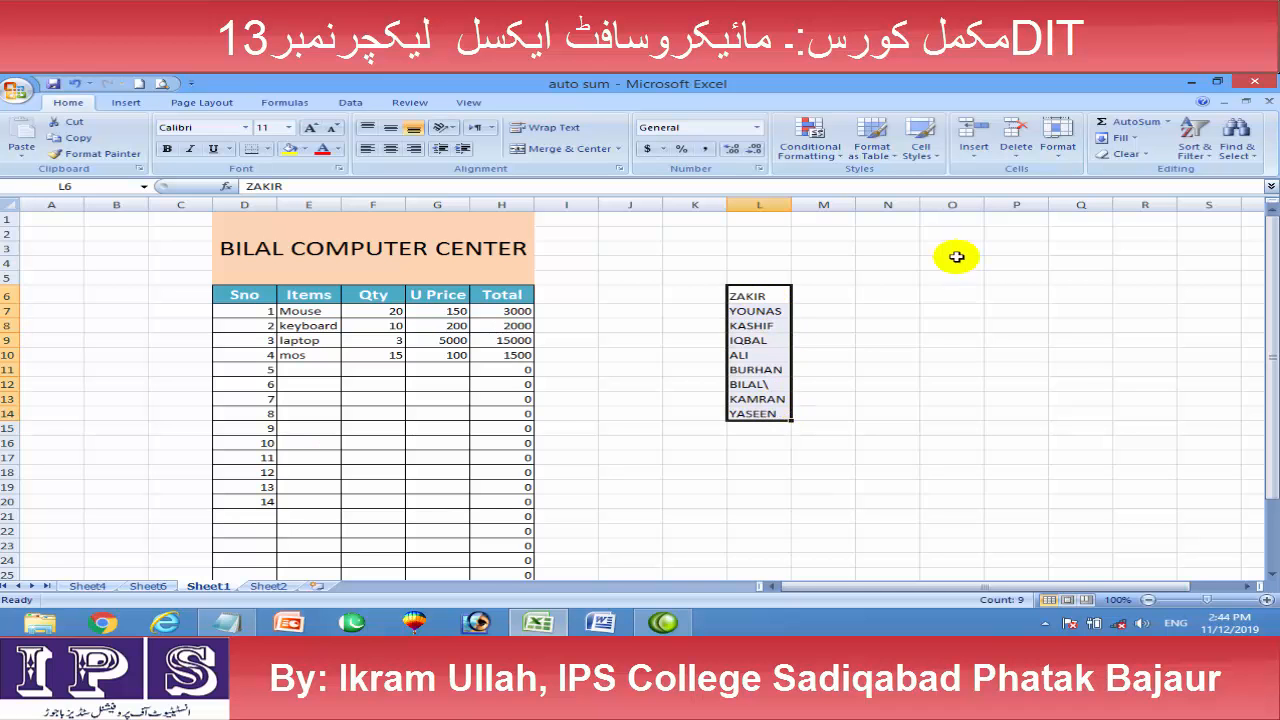
{"action": "left_click", "coordinate": [1195, 138]}
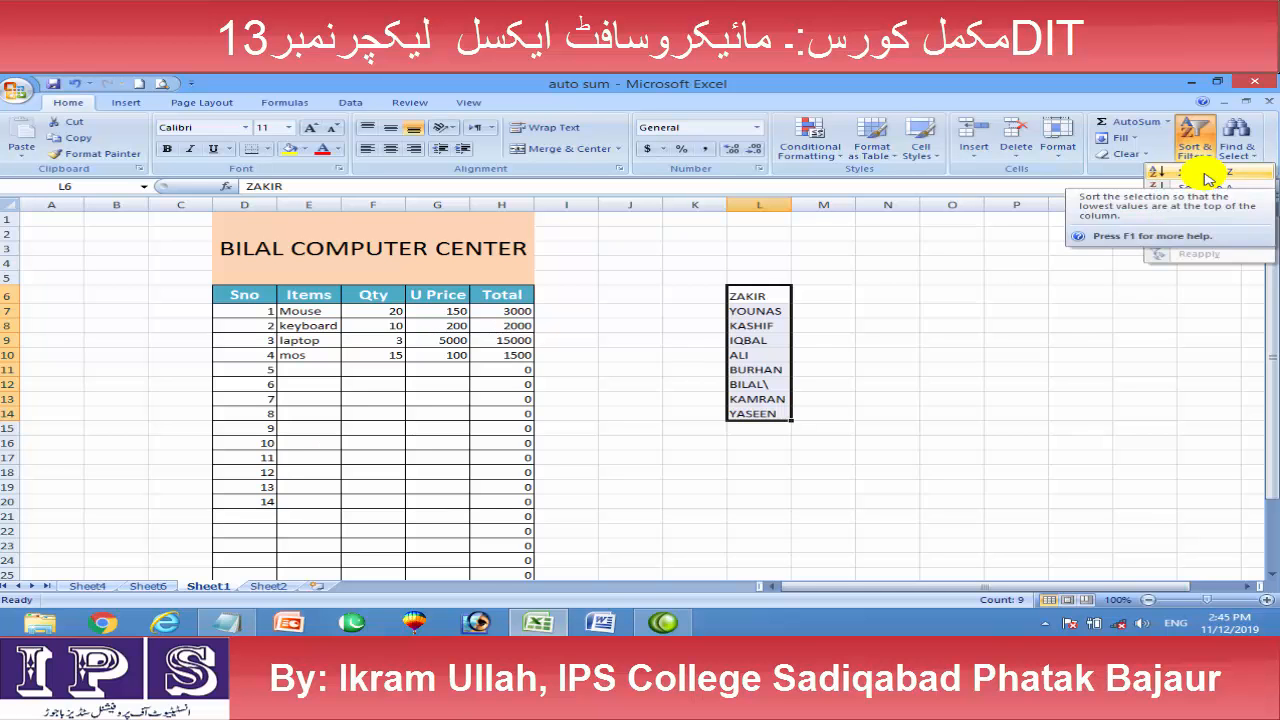
{"action": "left_click", "coordinate": [1205, 173]}
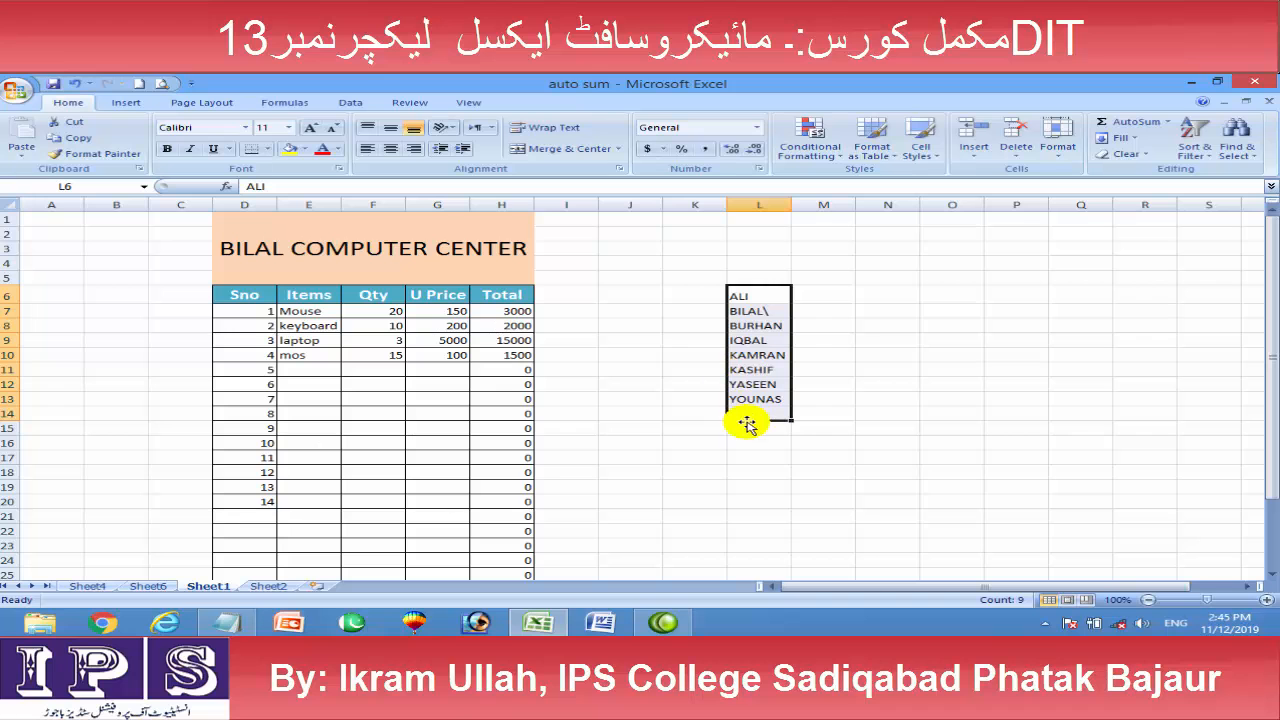
{"action": "left_click", "coordinate": [1195, 138]}
{"action": "left_click", "coordinate": [1200, 193]}
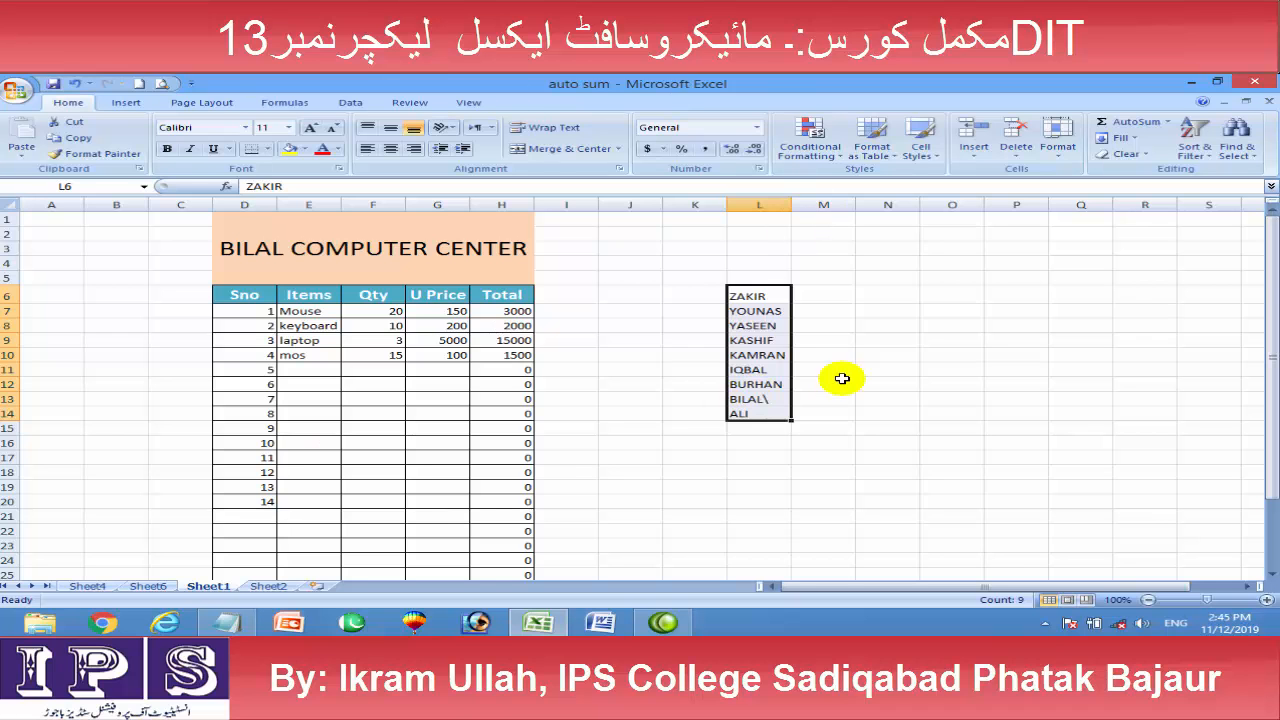
{"action": "left_click", "coordinate": [823, 355]}
{"action": "left_click_drag", "start_coordinate": [743, 294], "coordinate": [743, 409]}
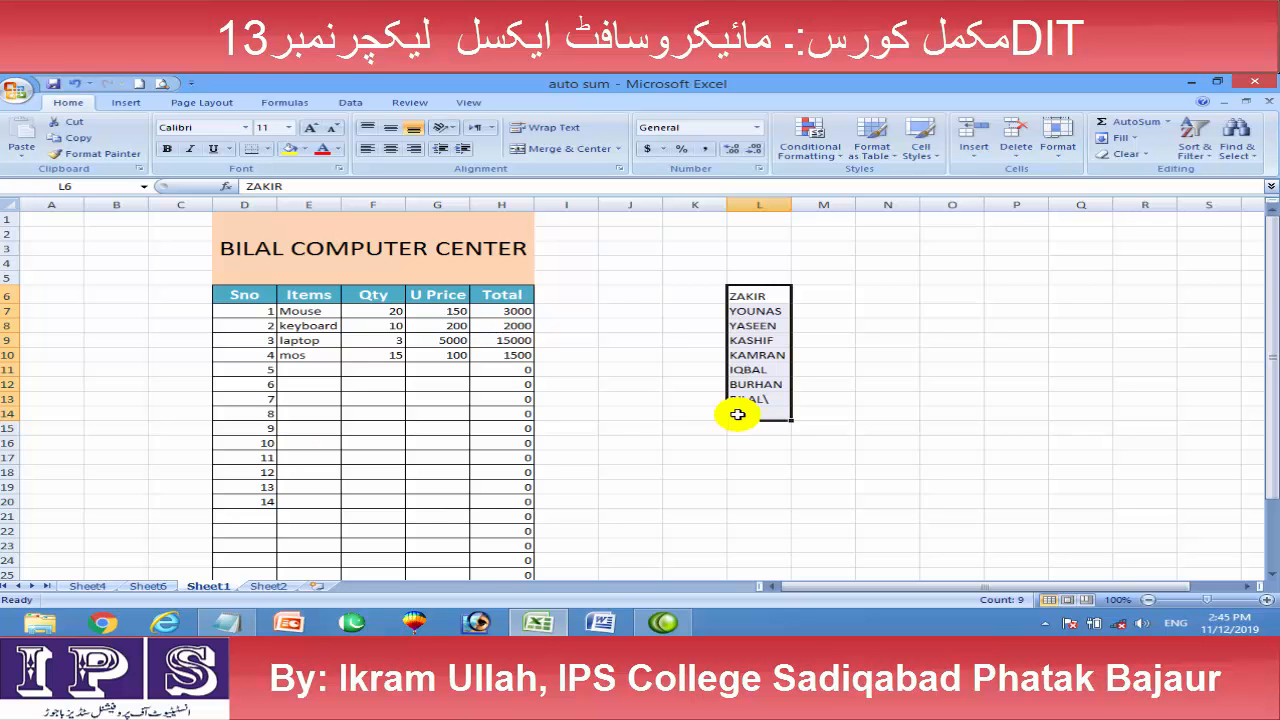
{"action": "left_click", "coordinate": [293, 354]}
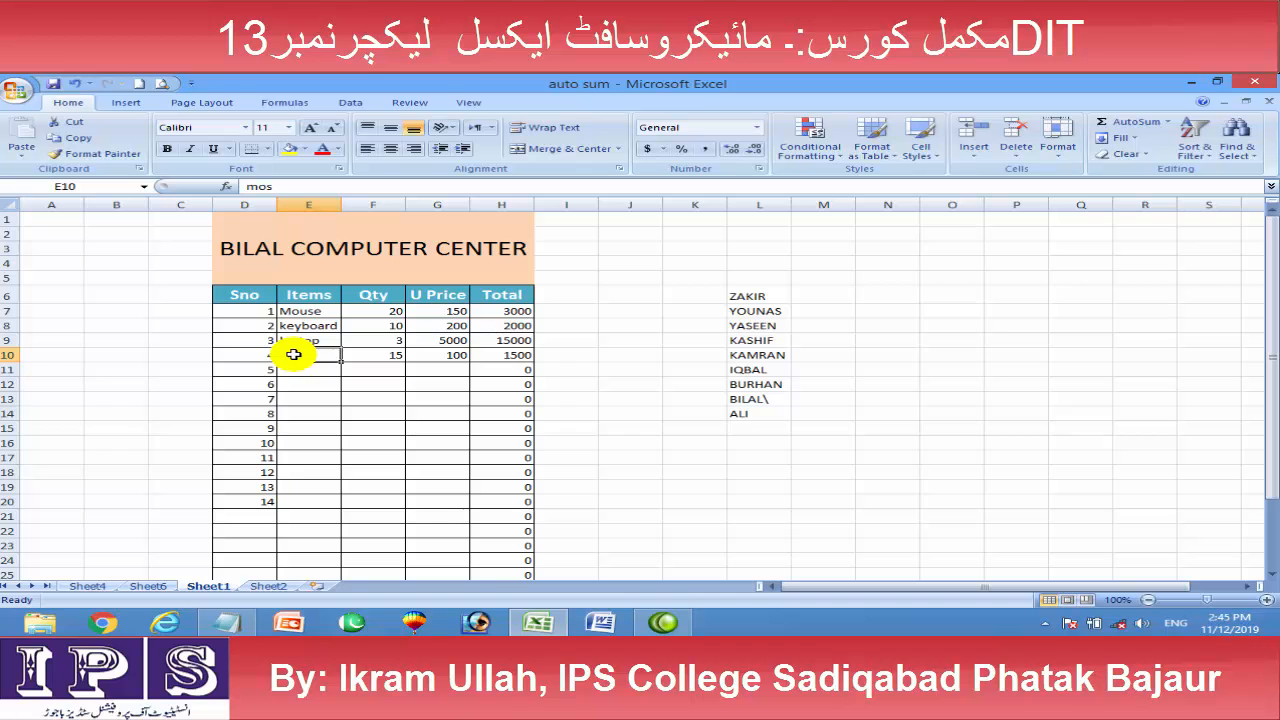
{"action": "left_click", "coordinate": [231, 313]}
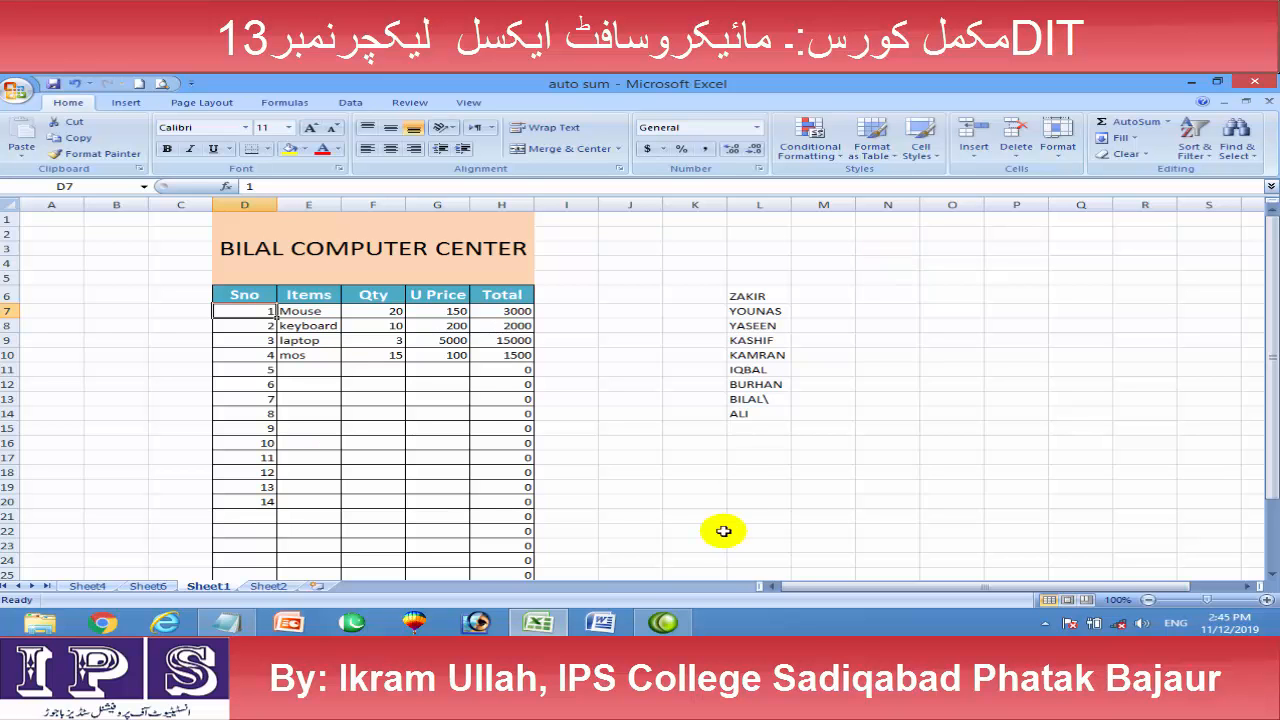
{"action": "left_click", "coordinate": [663, 623]}
{"action": "left_click", "coordinate": [1050, 624]}
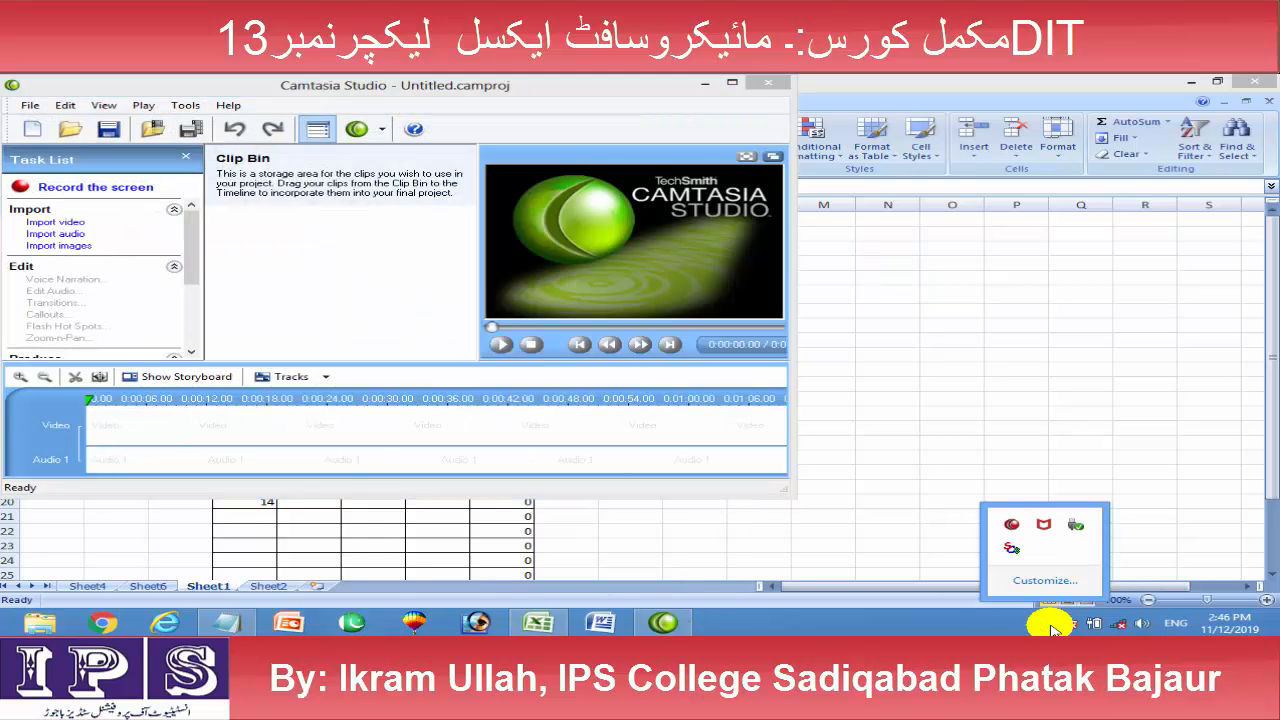